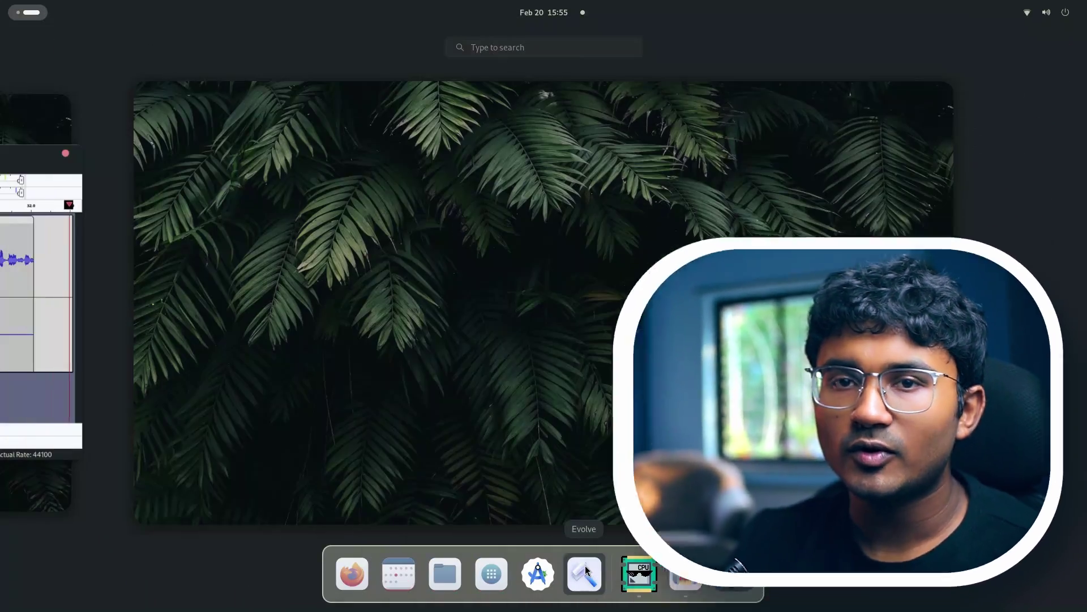
# Open Evolve, view its About page with the version information, and close the app.
pyautogui.click(583, 572)
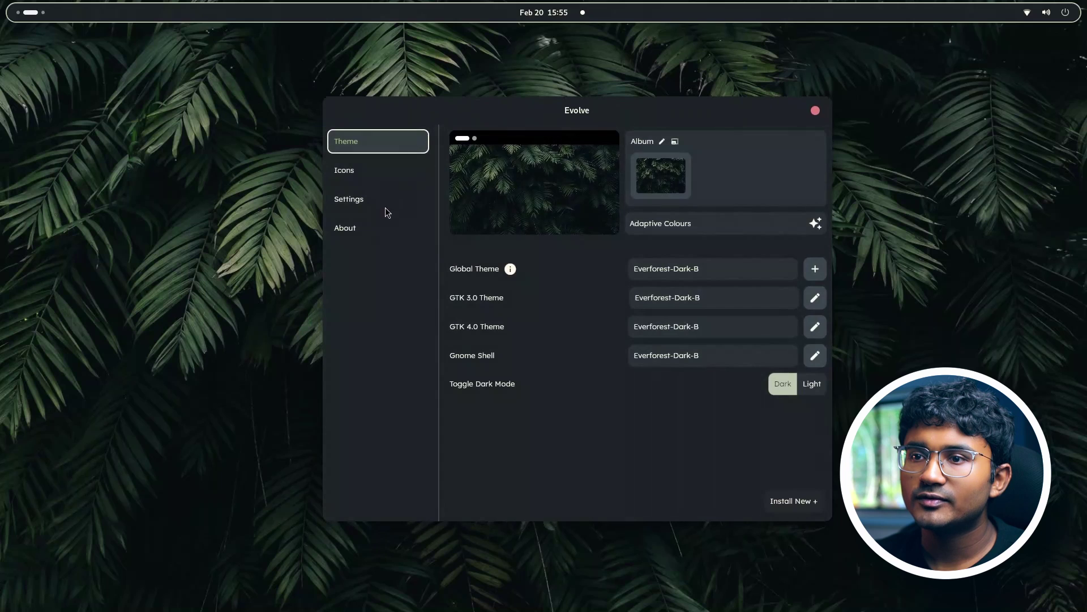
pyautogui.click(379, 228)
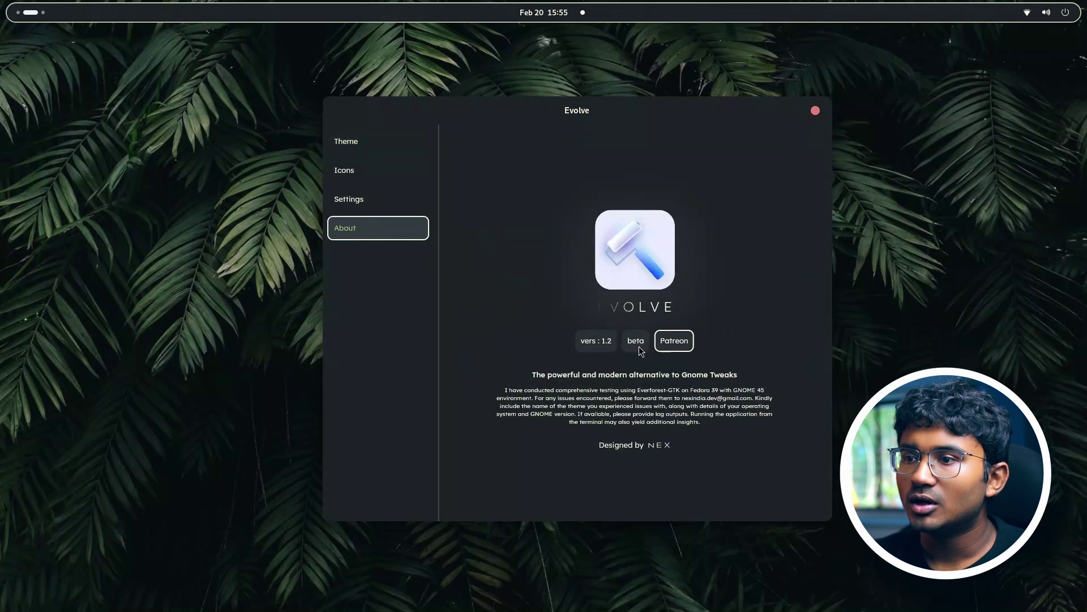
pyautogui.click(815, 111)
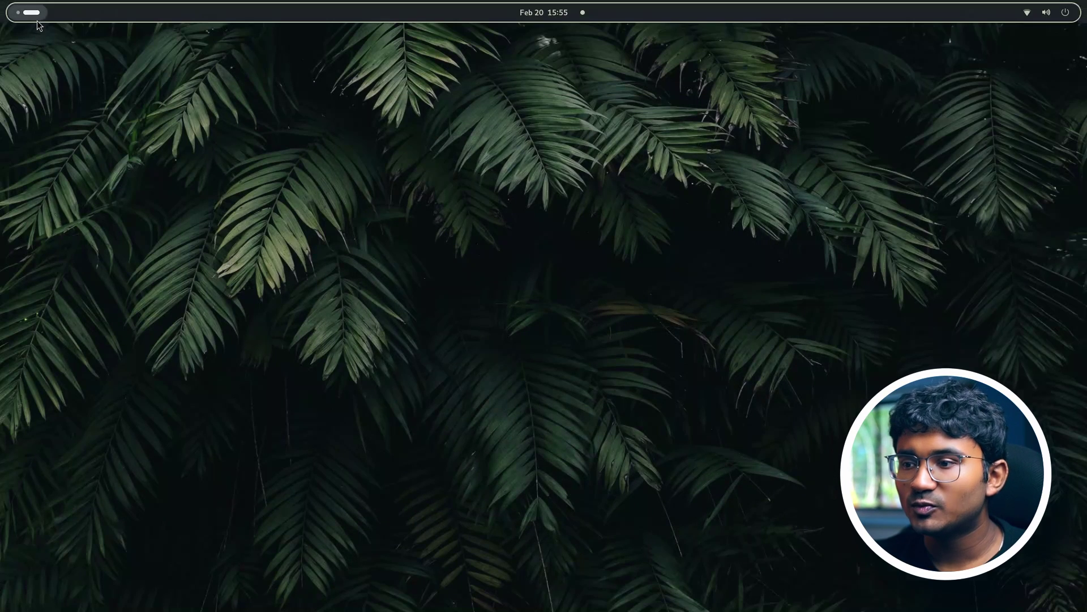
# Switch to Firefox by opening it from the desktop, and select its address field.
pyautogui.click(36, 20)
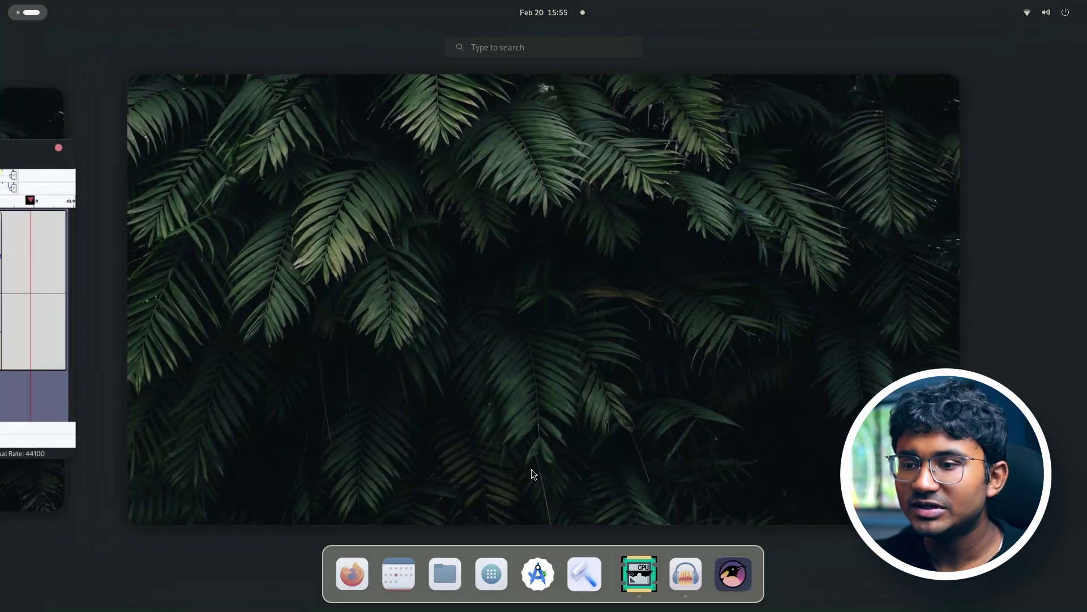
pyautogui.click(360, 576)
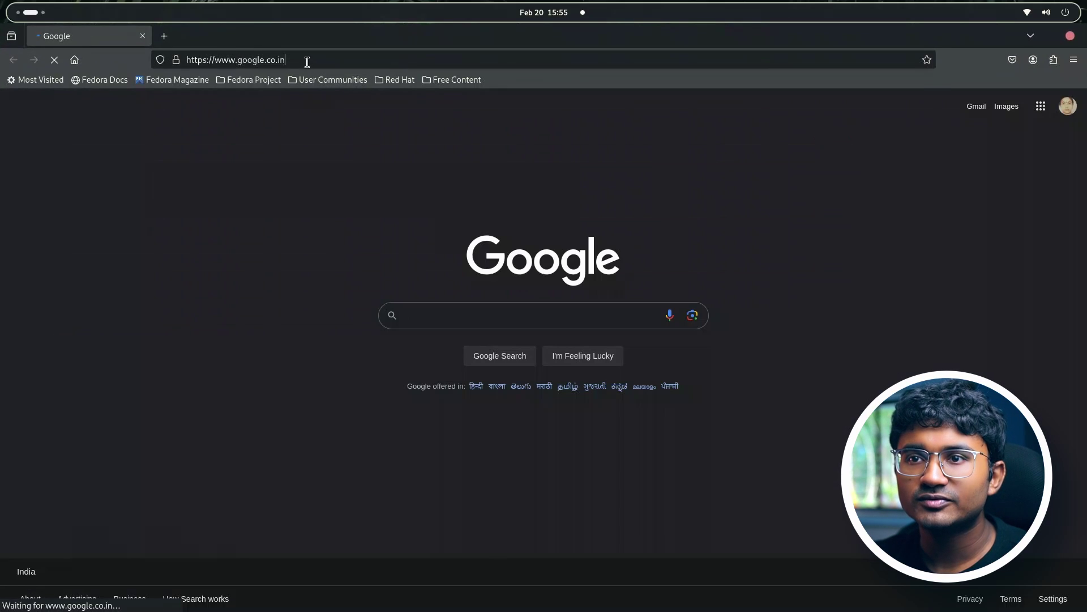
pyautogui.click(306, 61)
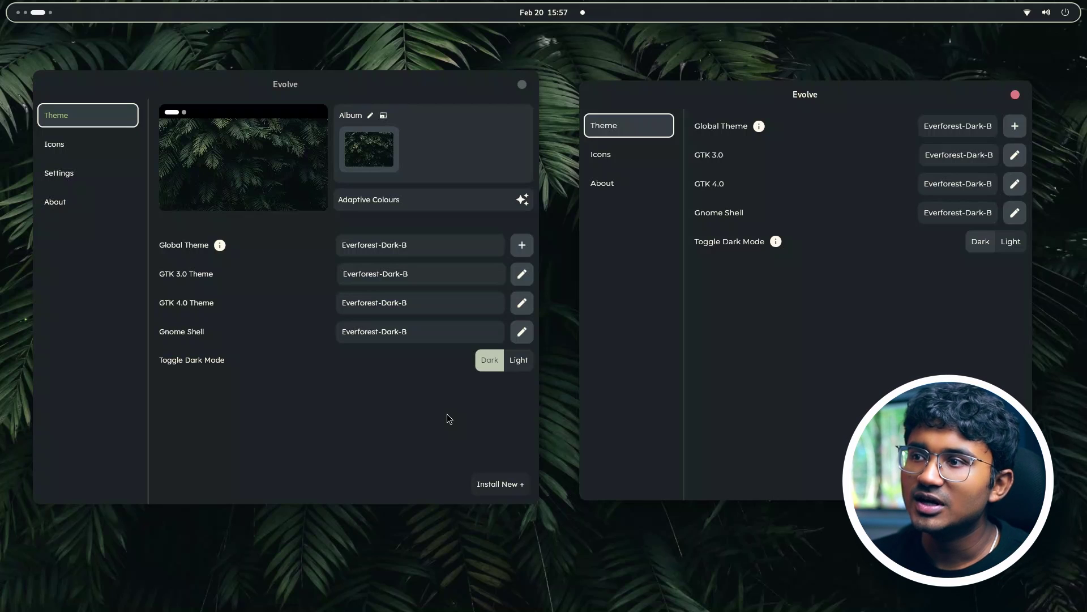
# Reposition the older Evolve window beside the newer one and view its Global Theme information.
pyautogui.moveTo(839, 97); pyautogui.dragTo(600, 105)
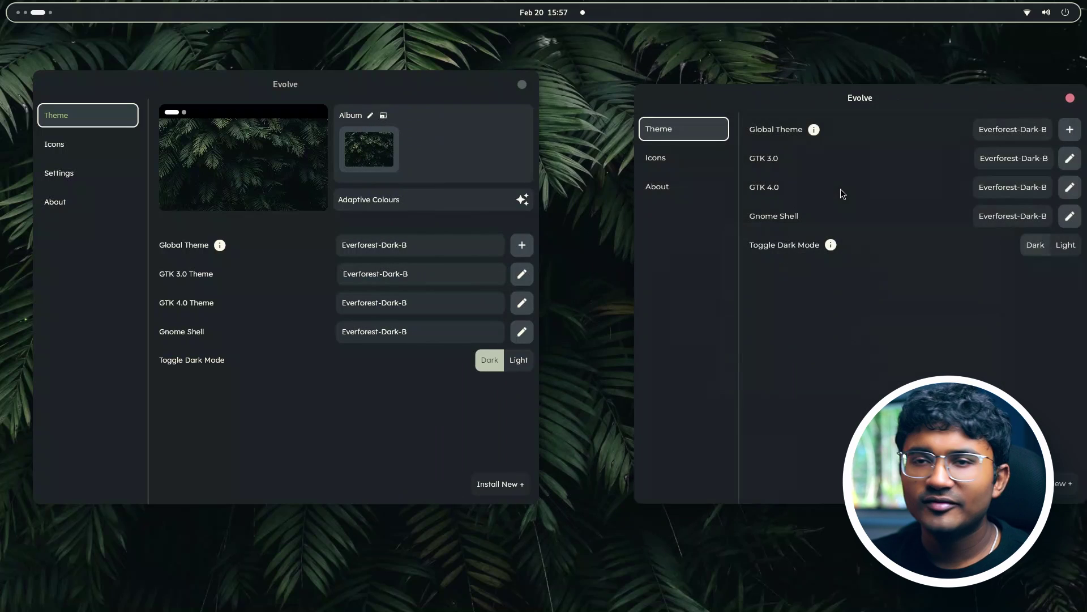
pyautogui.click(814, 129)
pyautogui.click(815, 223)
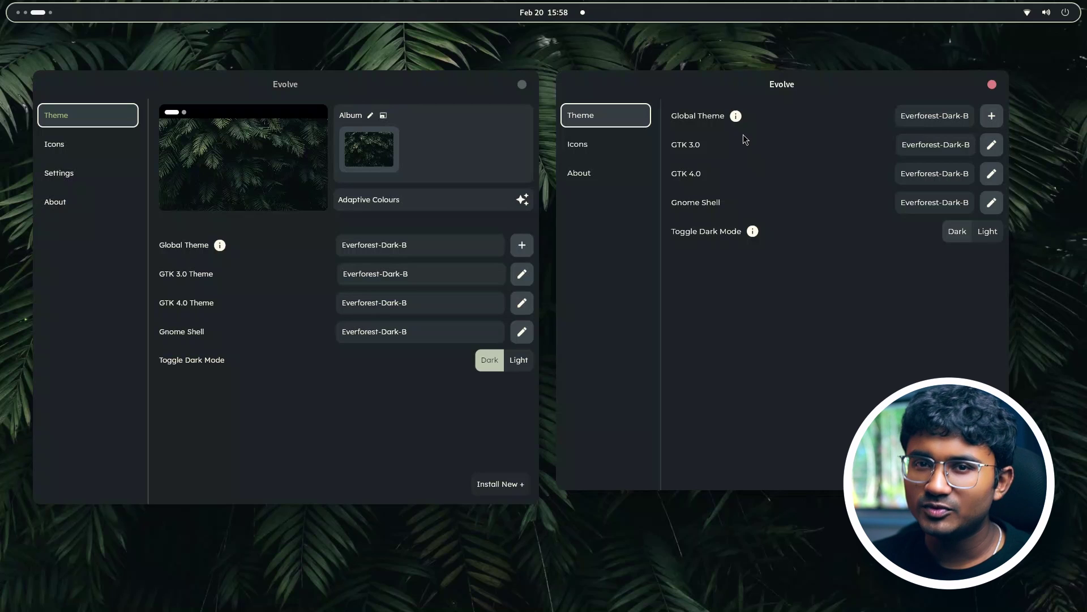
# Switch to the empty workspace and launch Evolve there.
pyautogui.press('super+Page_Down')
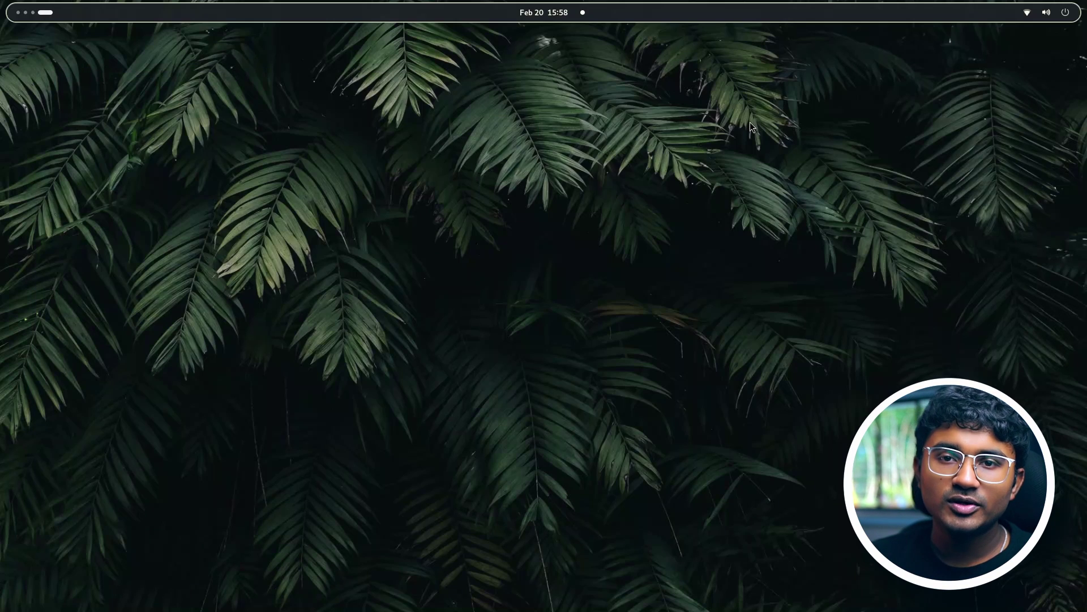
pyautogui.click(45, 15)
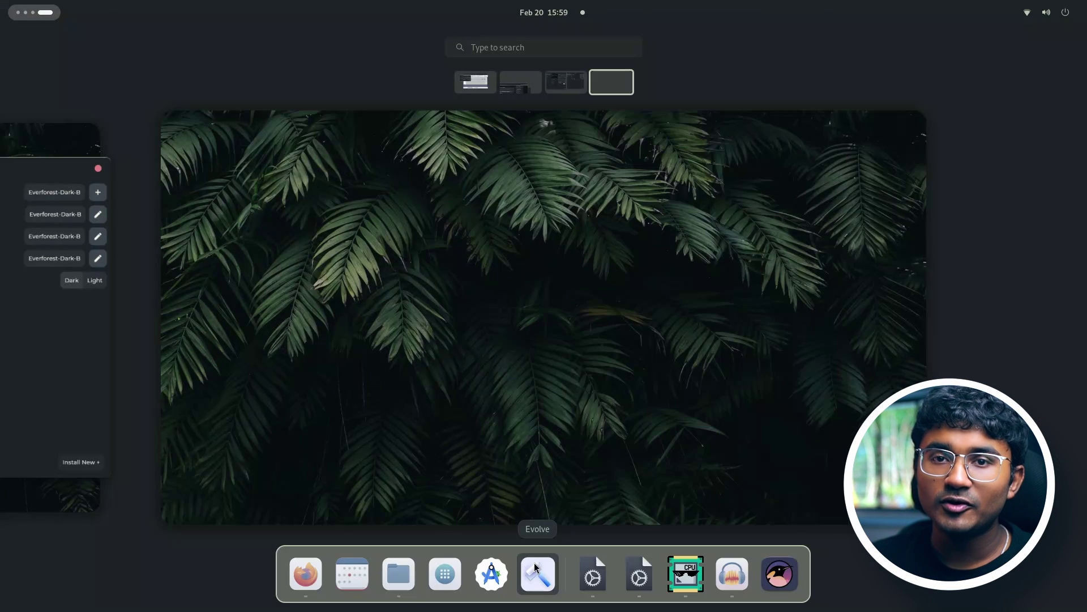
pyautogui.click(536, 566)
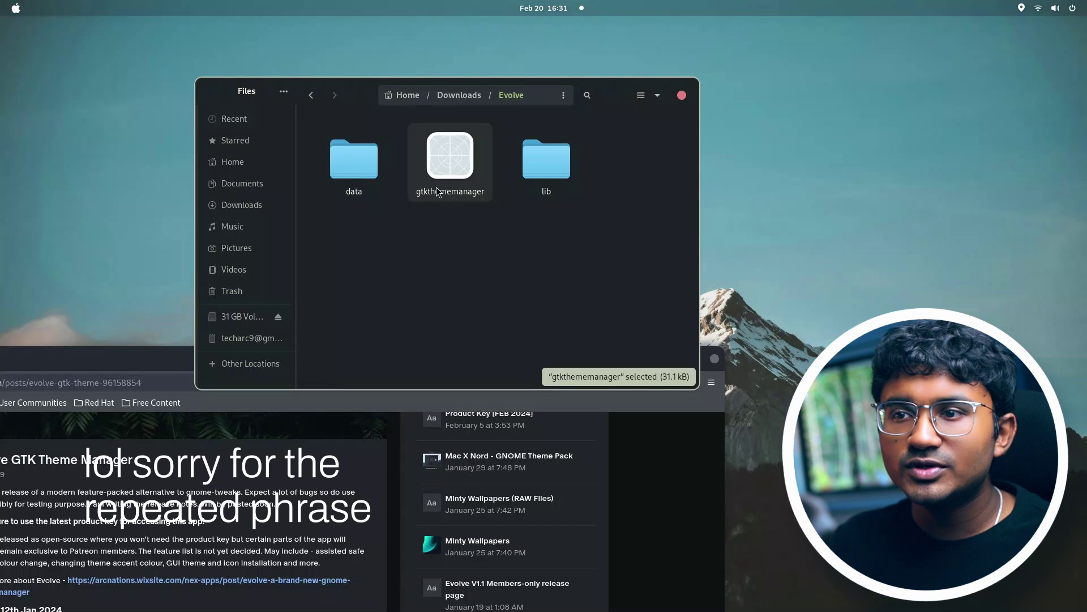
# Run gtkthememanager from the Evolve folder in Downloads to examine its startup, and close it.
pyautogui.doubleClick(437, 192)
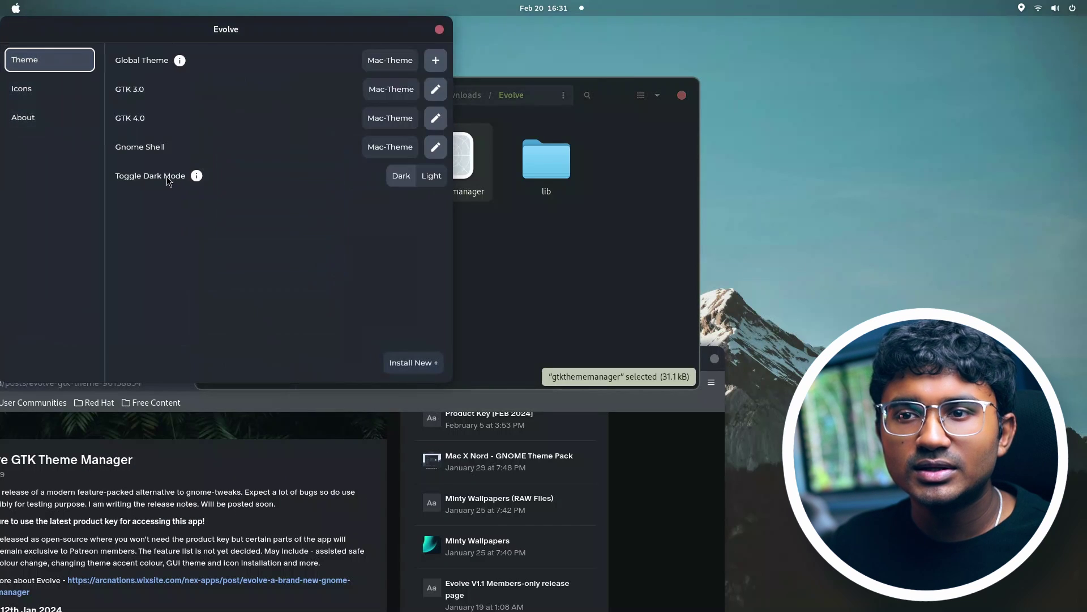
pyautogui.click(439, 30)
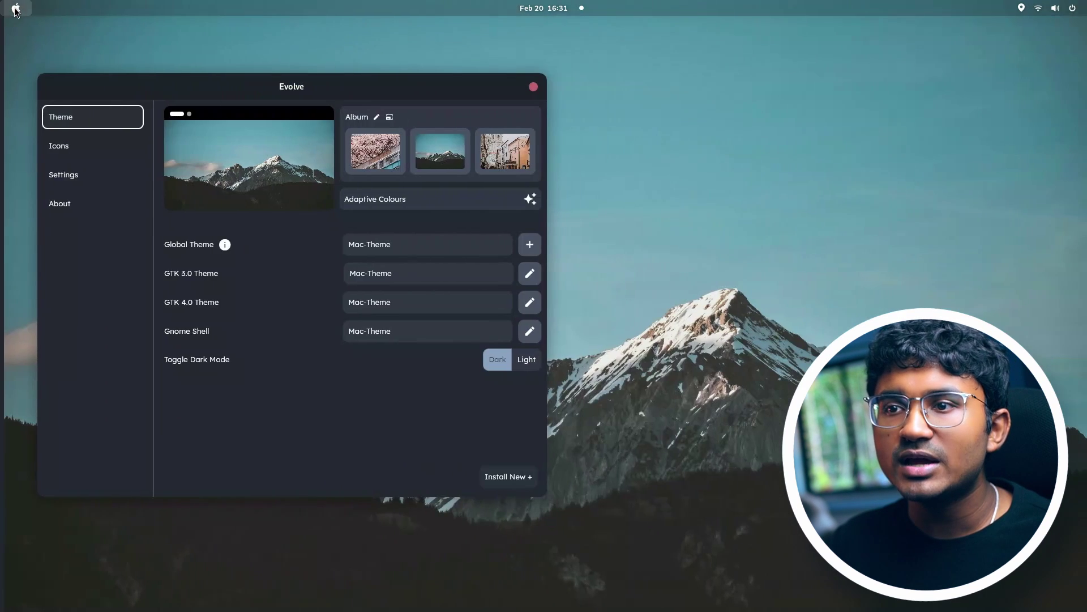
# Close and relaunch the newer Evolve twice to examine its startup and window movement, ending with it closed.
pyautogui.click(529, 88)
pyautogui.press('super')
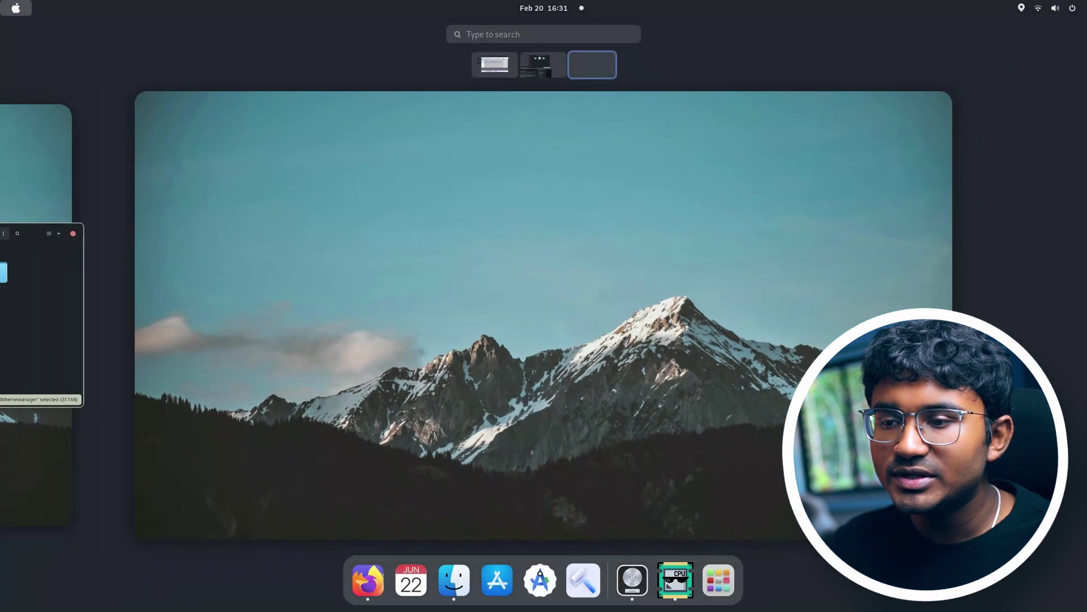
pyautogui.click(583, 596)
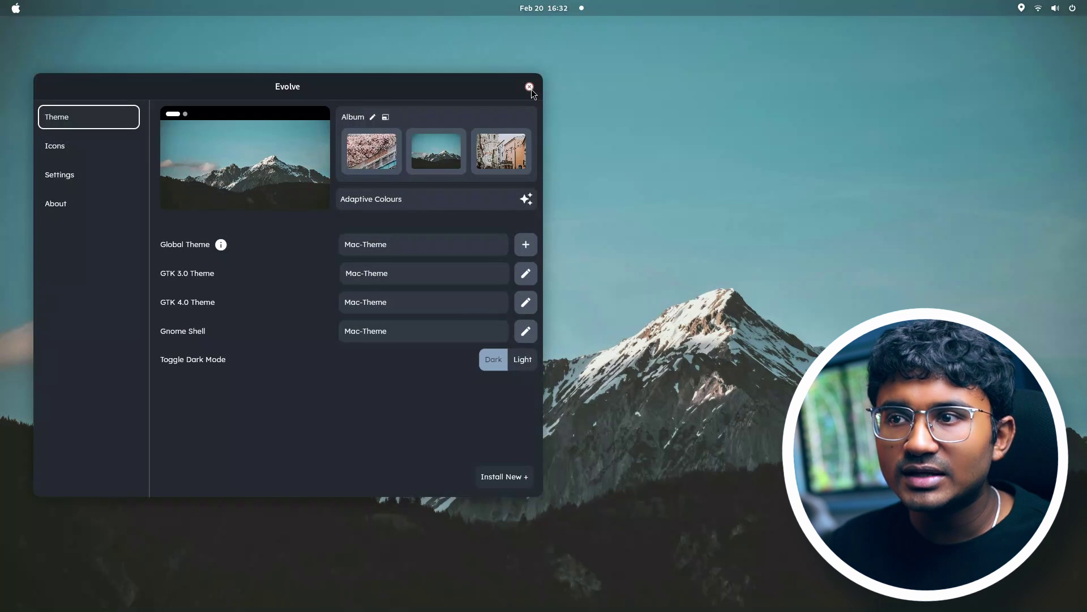
pyautogui.click(529, 87)
pyautogui.press('super')
pyautogui.click(575, 596)
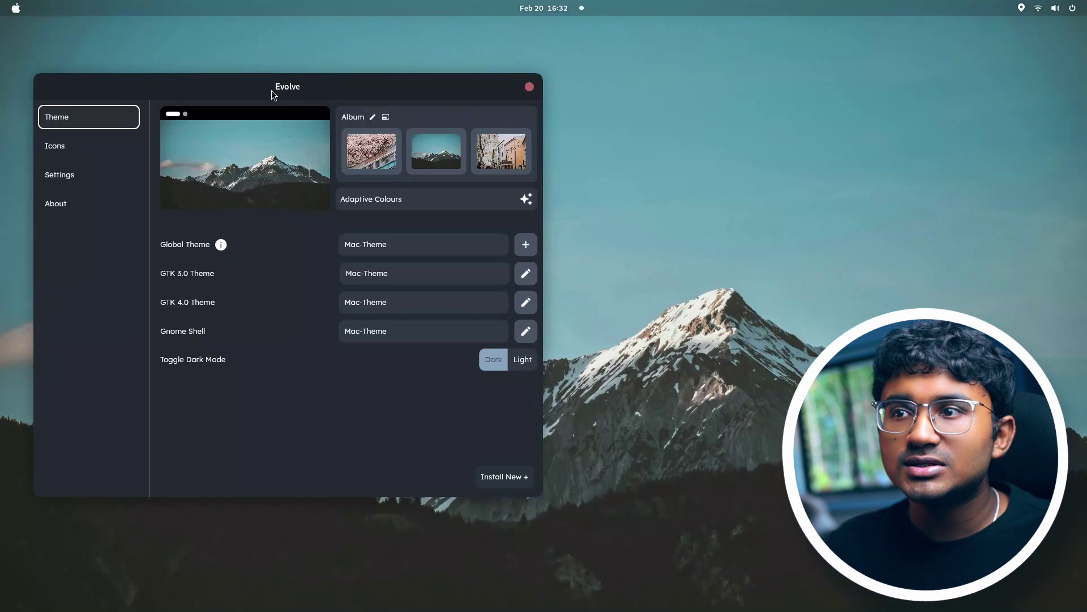
pyautogui.moveTo(273, 87); pyautogui.dragTo(398, 82)
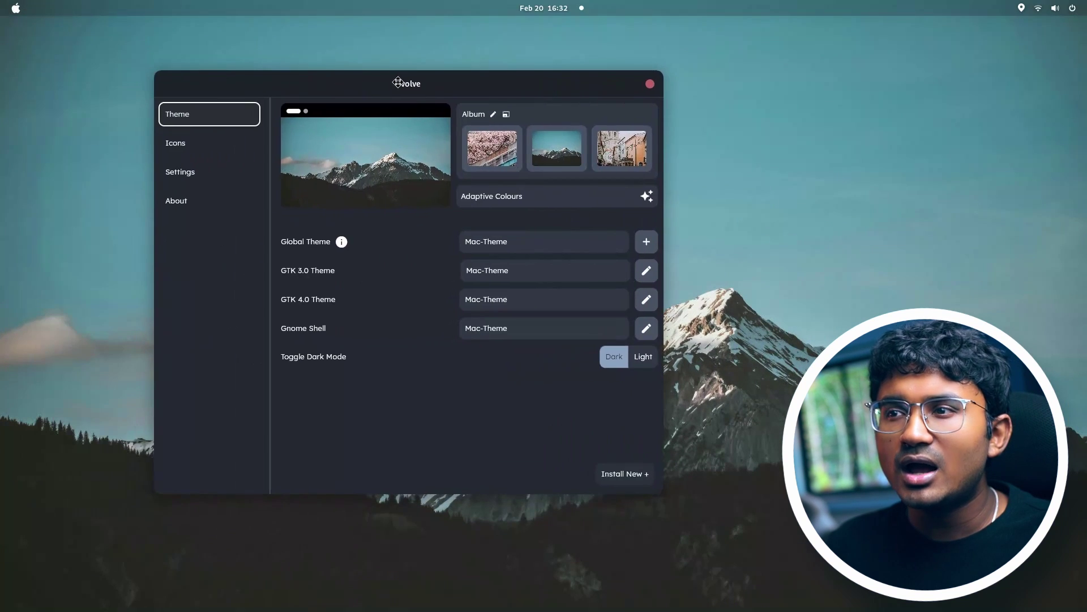
pyautogui.click(650, 84)
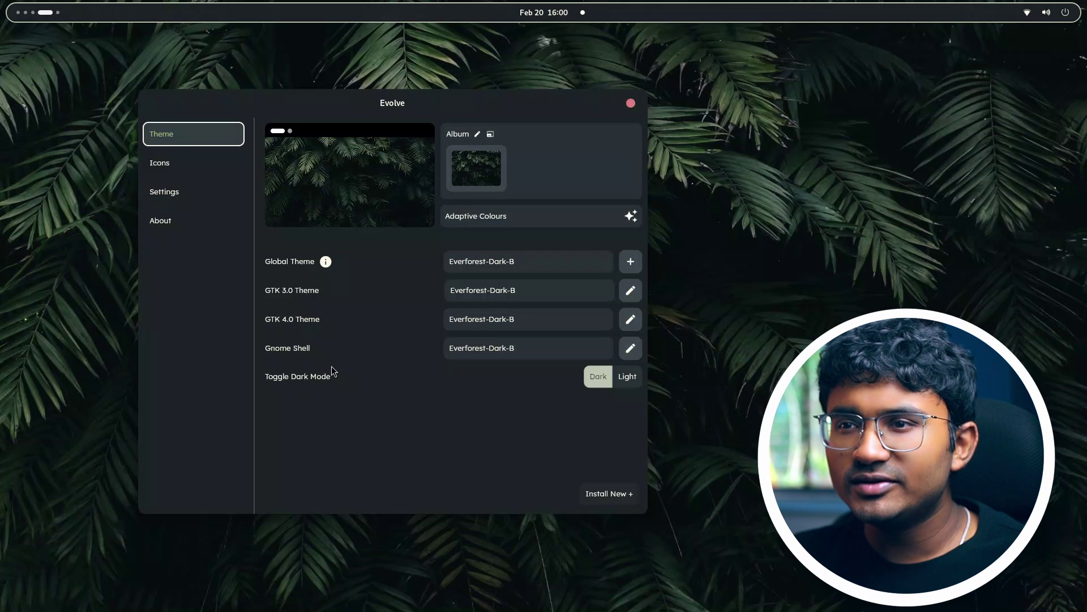
# Delete the account data in Evolve's app settings and dismiss the information message.
pyautogui.click(182, 192)
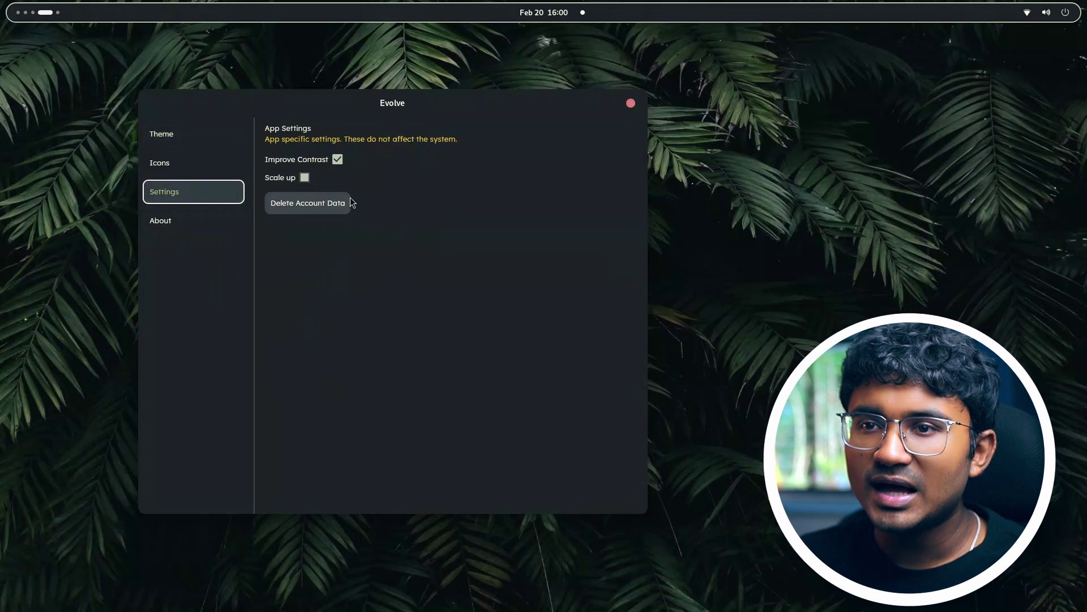
pyautogui.click(304, 202)
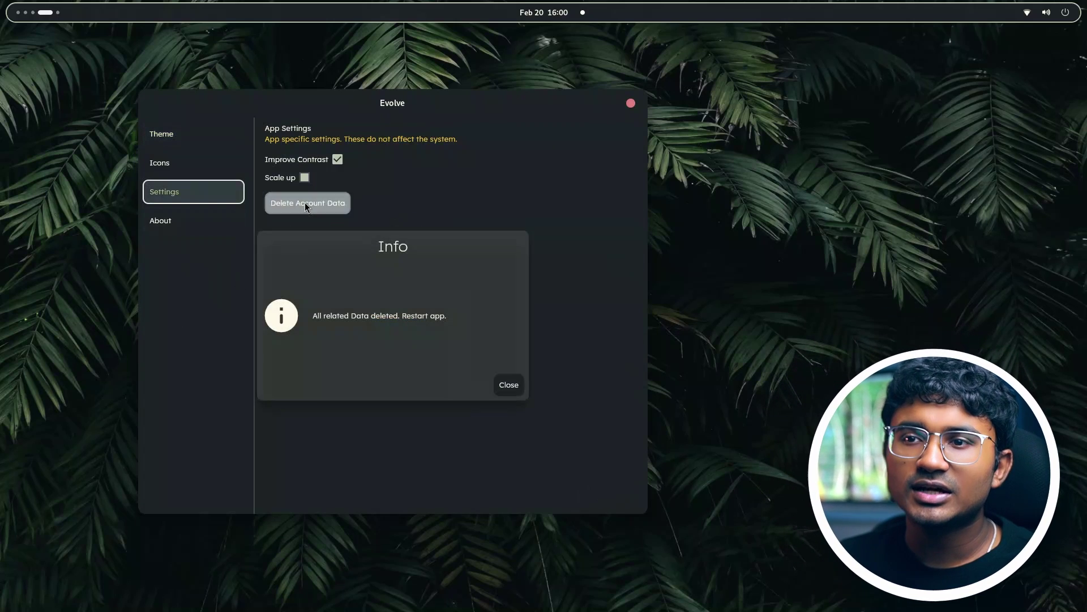
pyautogui.click(518, 384)
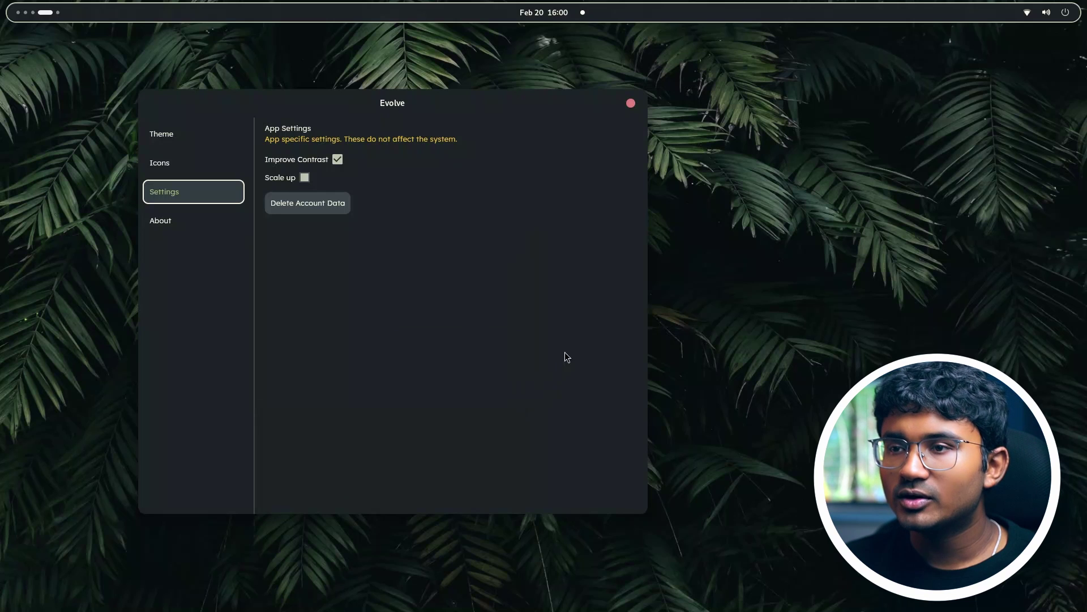
# Restart Evolve, accept its terms and conditions, and acknowledge the feedback notice.
pyautogui.click(631, 105)
pyautogui.click(46, 12)
pyautogui.click(547, 591)
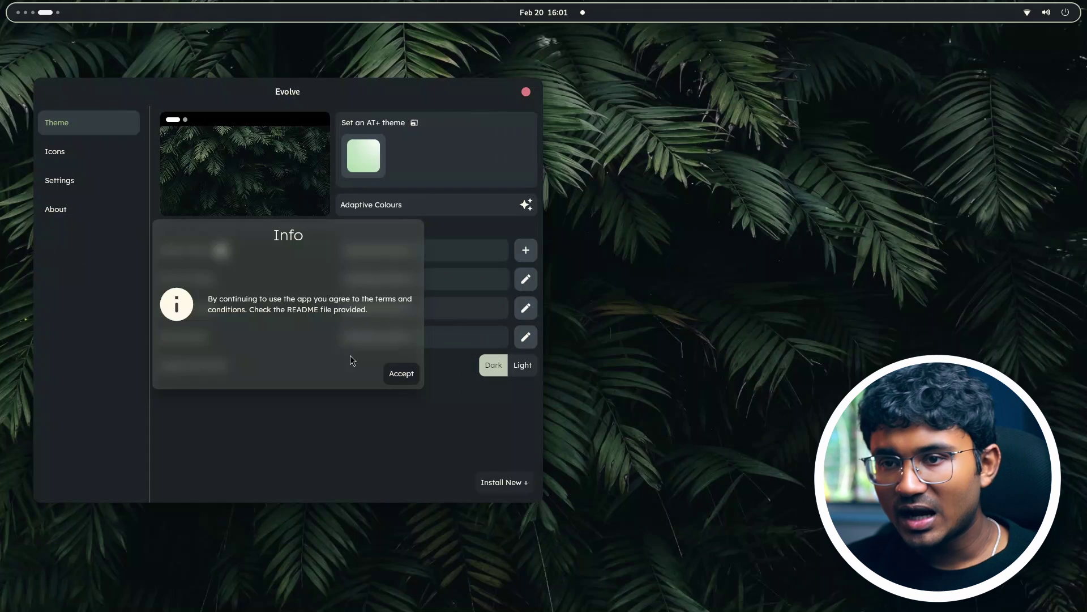
pyautogui.click(403, 375)
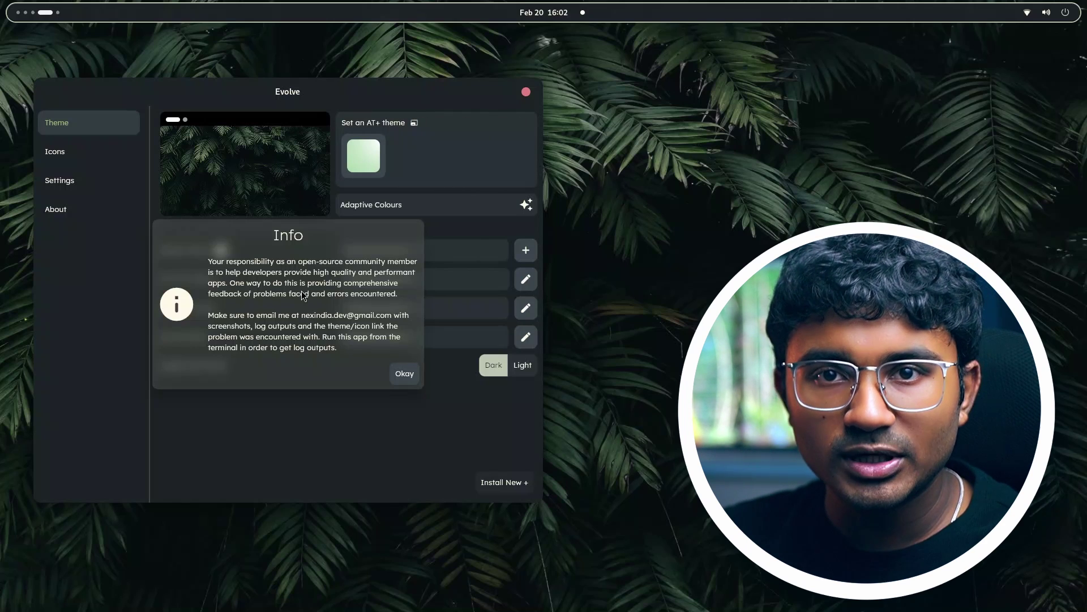
pyautogui.click(404, 373)
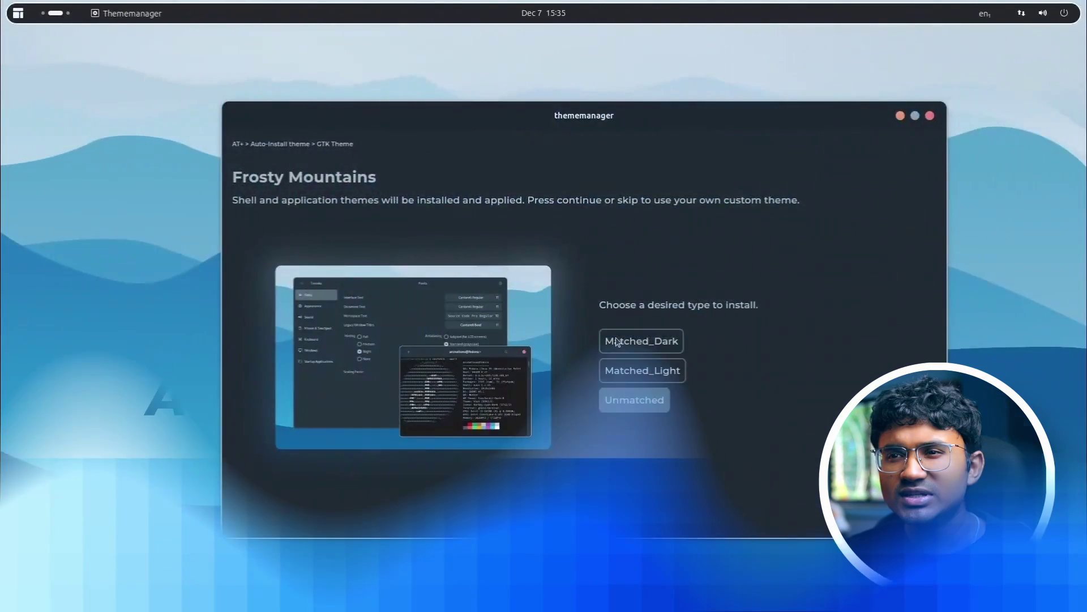
# Choose the Unmatched GTK theme type for Frosty Mountains and continue through the conky installation page.
pyautogui.click(622, 400)
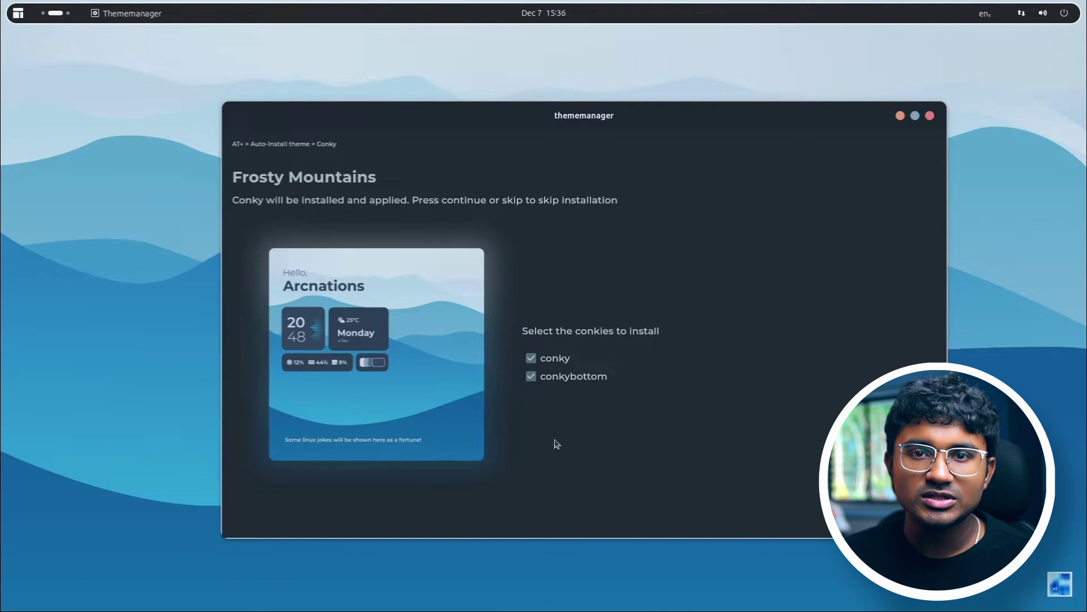
pyautogui.click(648, 412)
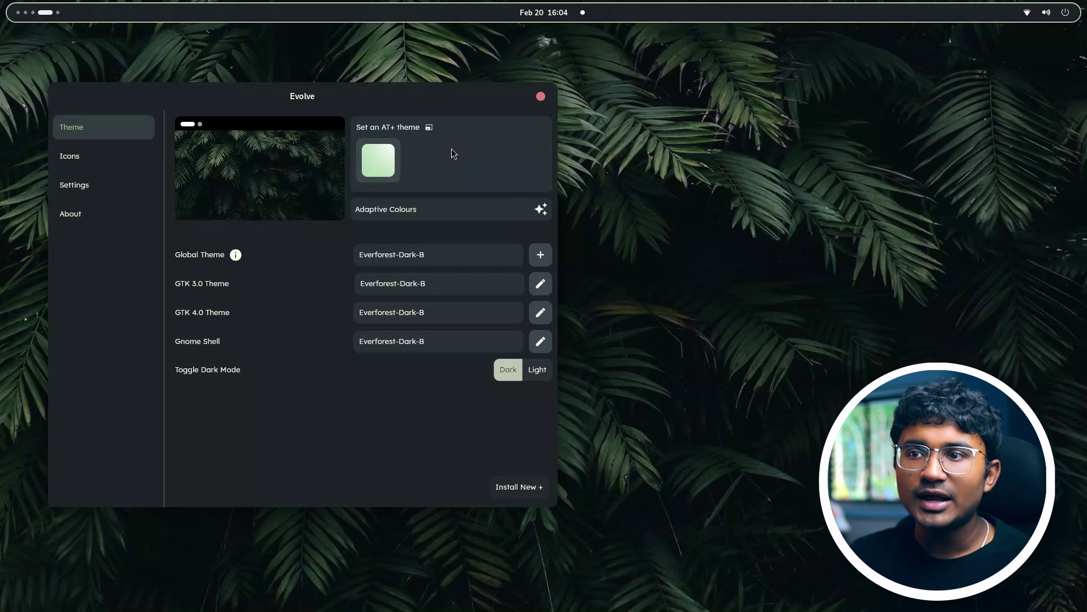
# Close Evolve and run themeinstaller from the NordicMac-Installer folder in Downloads.
pyautogui.click(540, 97)
pyautogui.click(44, 17)
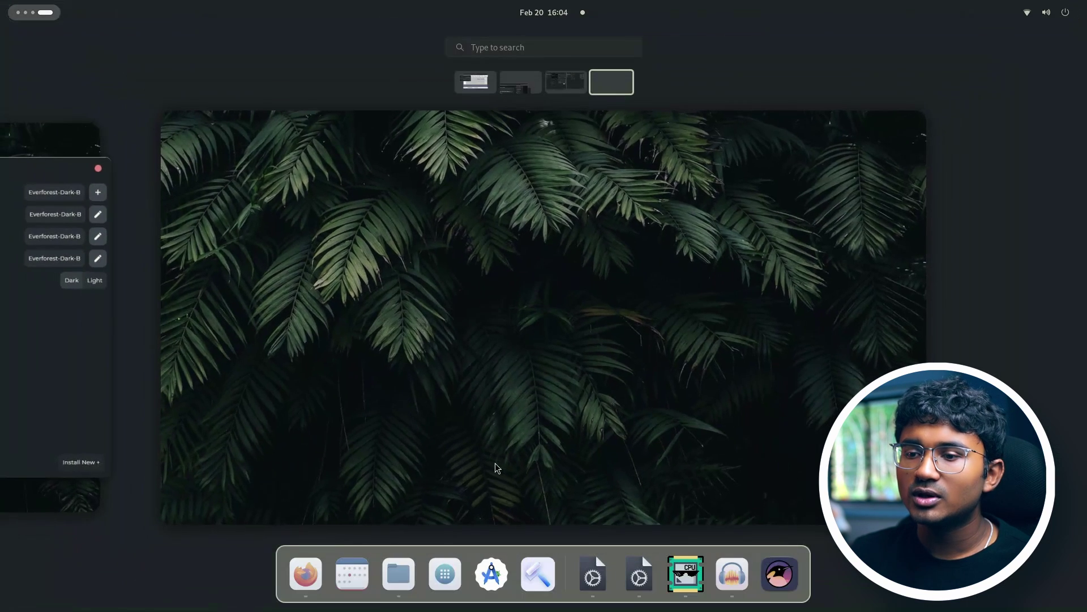
pyautogui.click(352, 573)
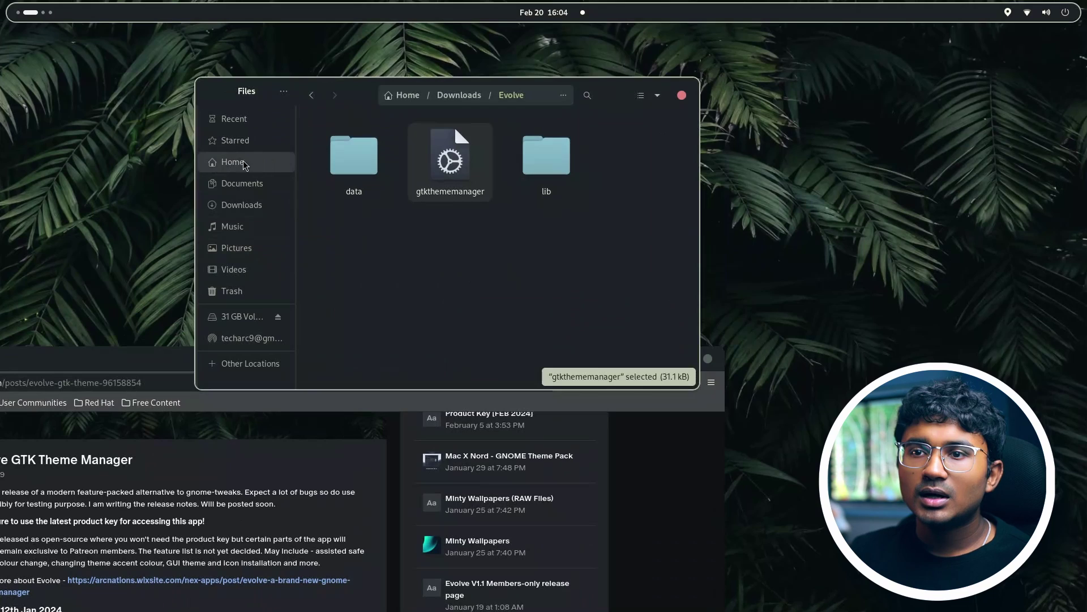
pyautogui.click(242, 204)
pyautogui.scroll(3, 498, 283)
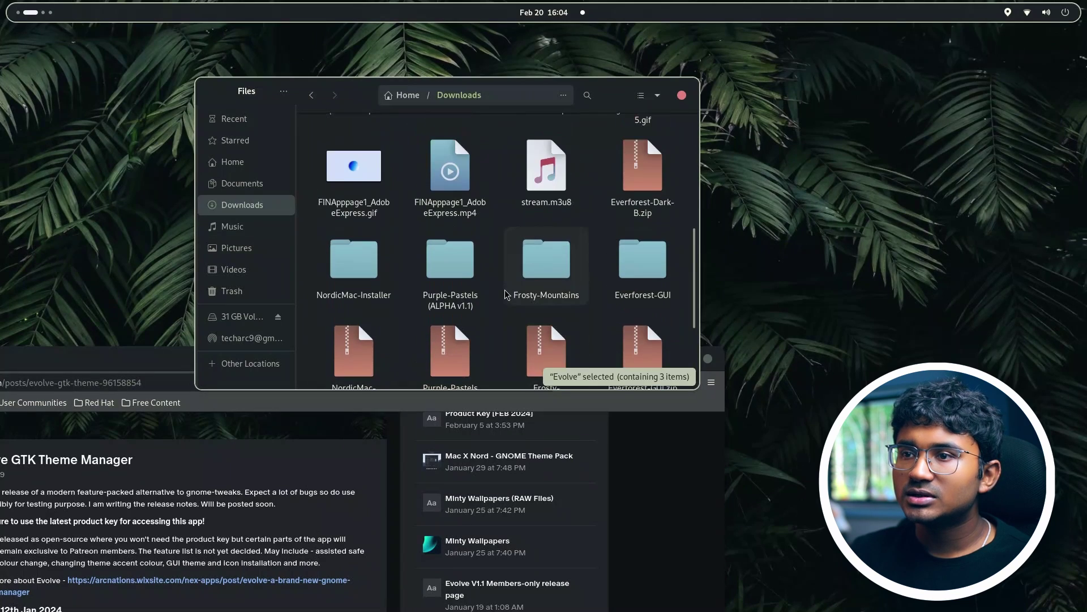
pyautogui.doubleClick(336, 279)
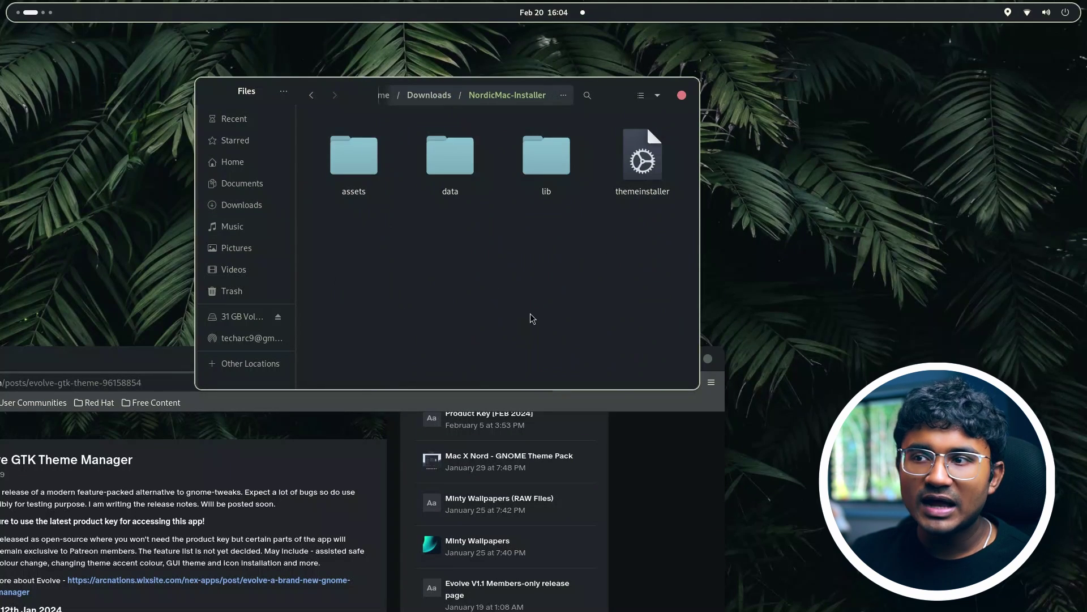
pyautogui.doubleClick(651, 204)
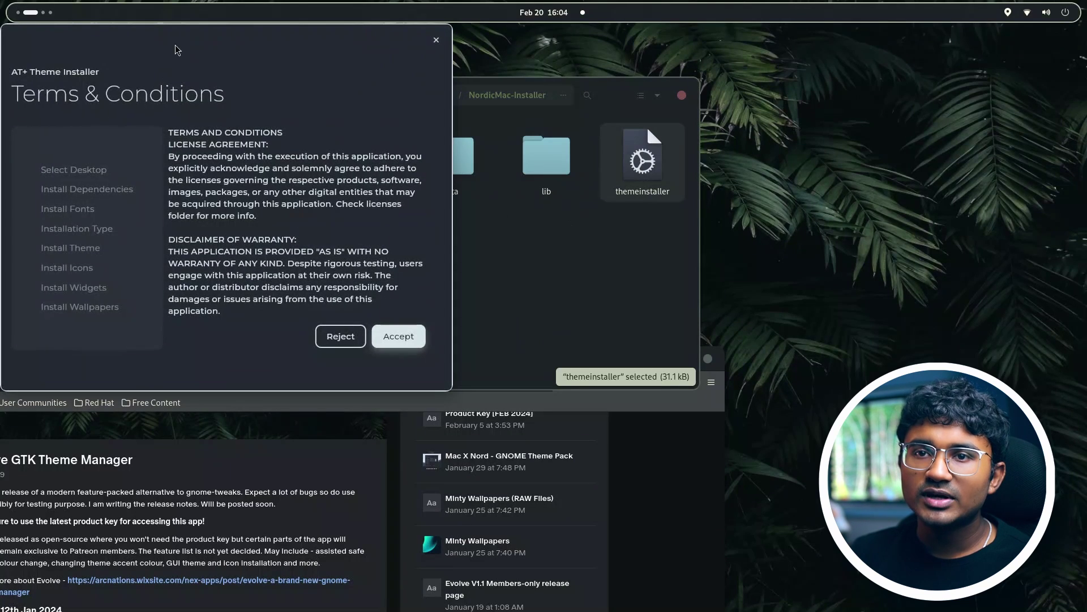
# Accept the theme installer's terms, choose the GNOME desktop, and skip the package installation, confirming the required extensions.
pyautogui.click(380, 342)
pyautogui.click(370, 219)
pyautogui.click(354, 341)
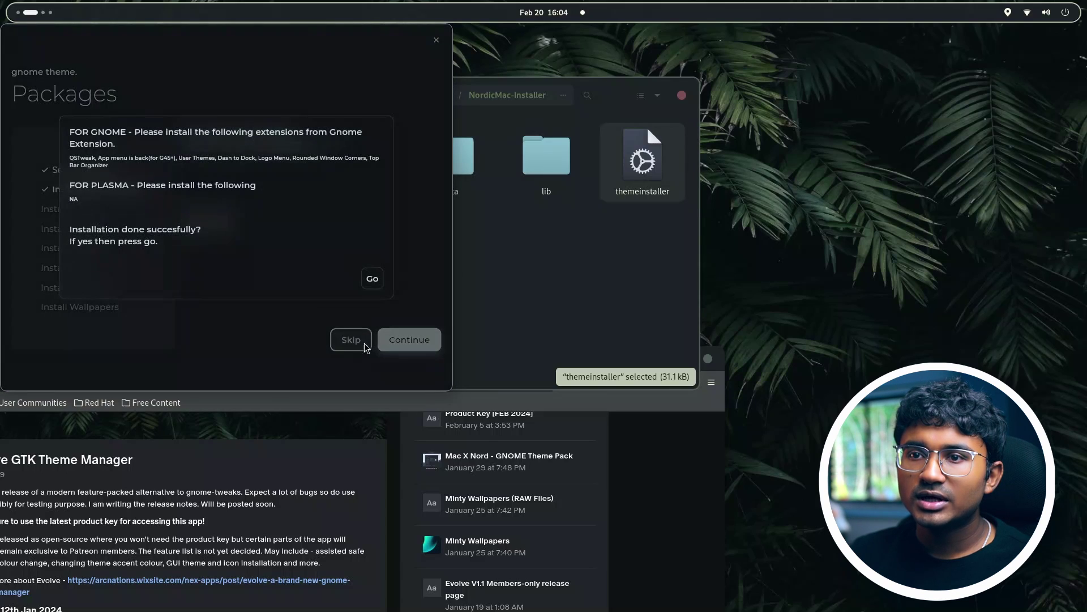
pyautogui.click(366, 282)
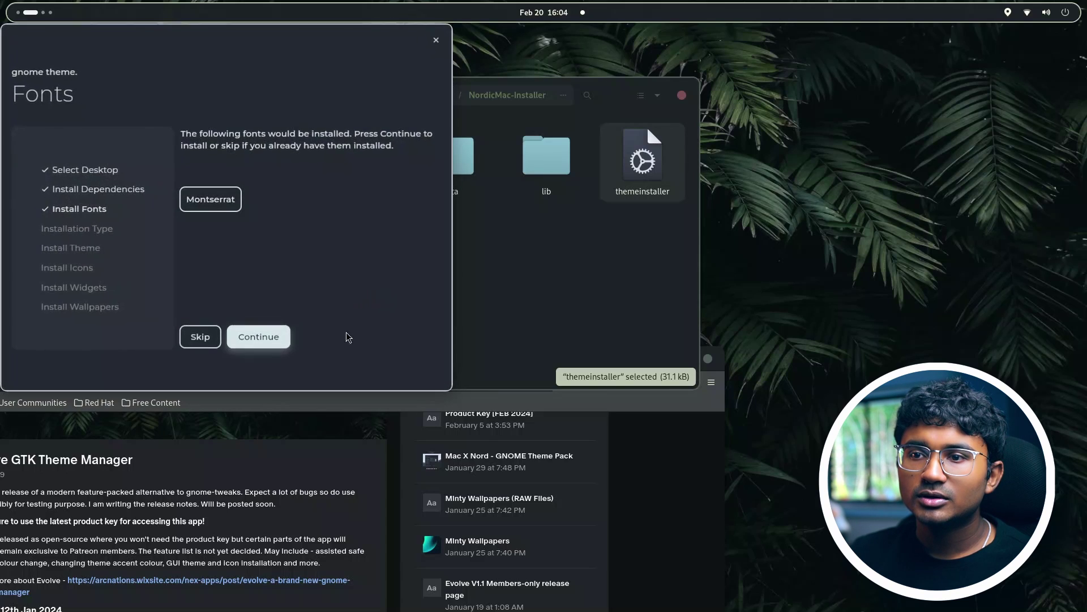
# Skip the Montserrat font installation, complete the NordicMac theme installation, and close the installer.
pyautogui.click(201, 336)
pyautogui.click(413, 338)
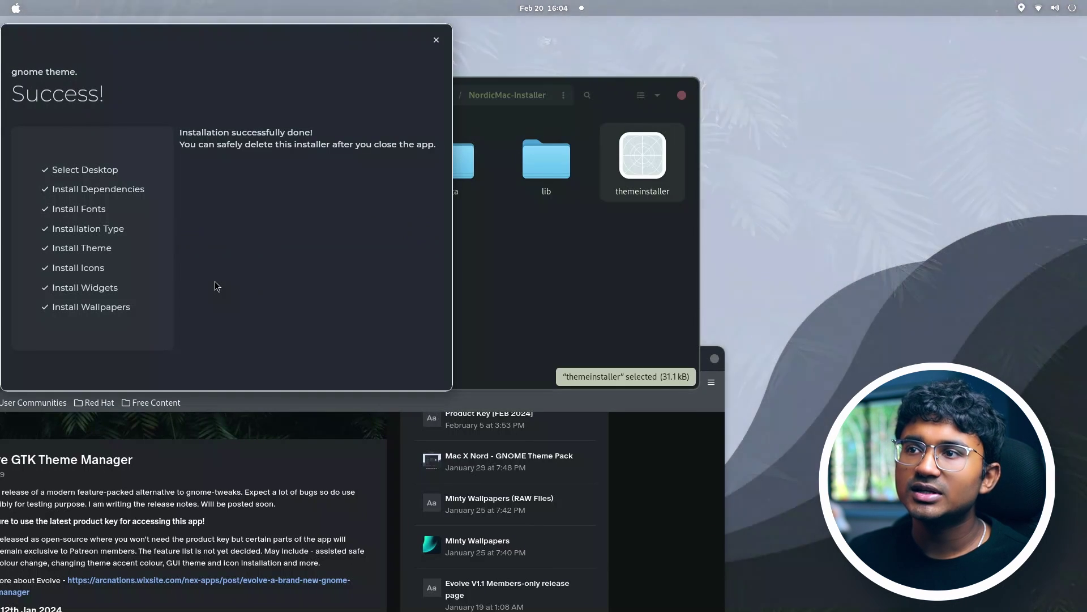
pyautogui.click(436, 40)
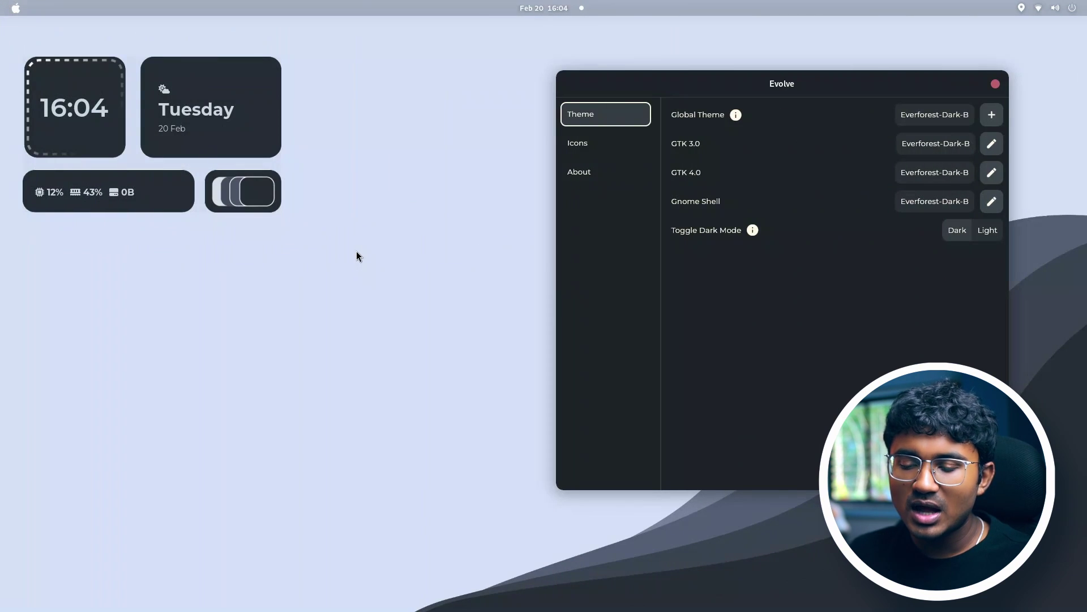
# Open a terminal, run killall conky to stop the desktop widgets, and close the terminal.
pyautogui.hotkey('ctrl', 'alt', 't')
pyautogui.write('kill')
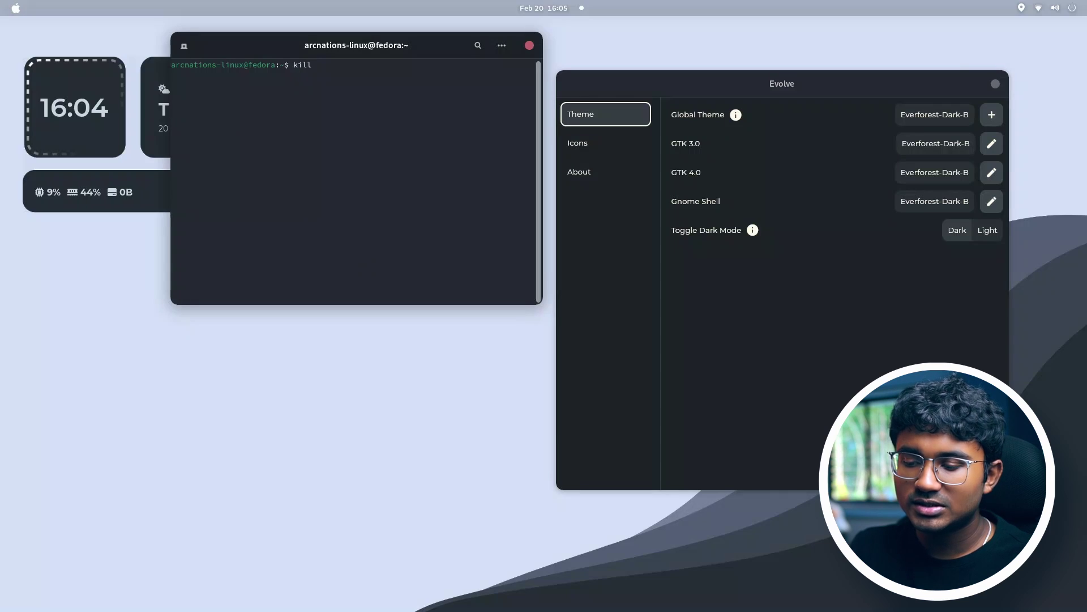
pyautogui.write('all ')
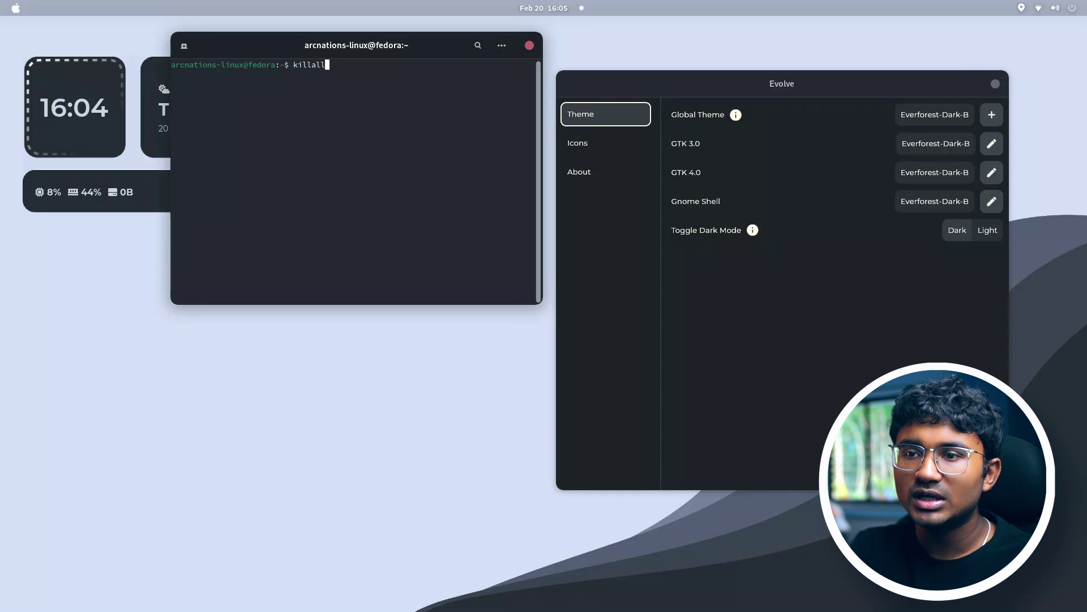
pyautogui.write('conky')
pyautogui.press('Return')
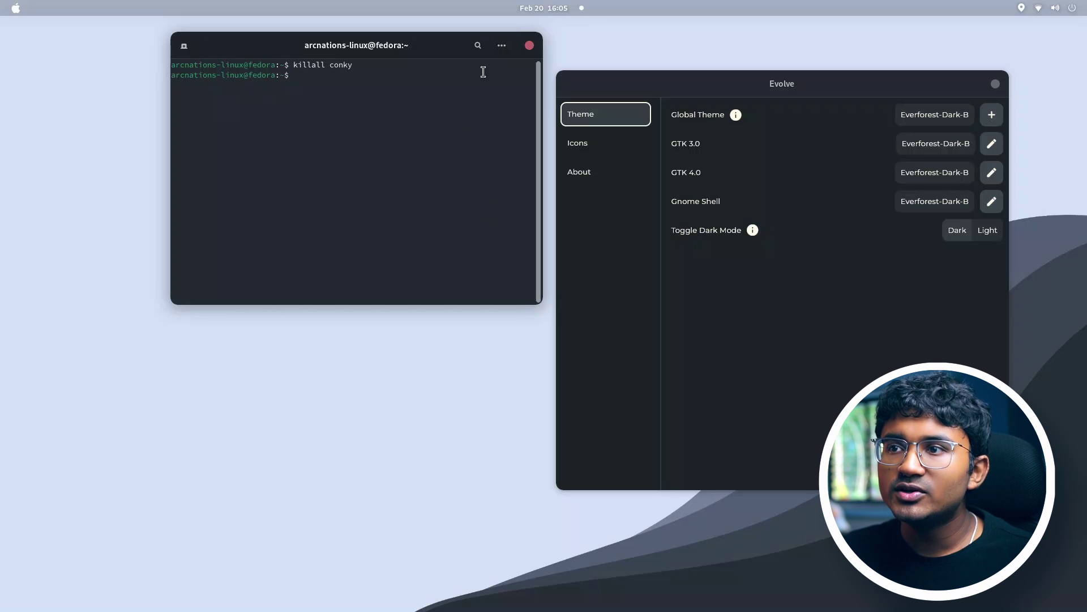
pyautogui.click(530, 45)
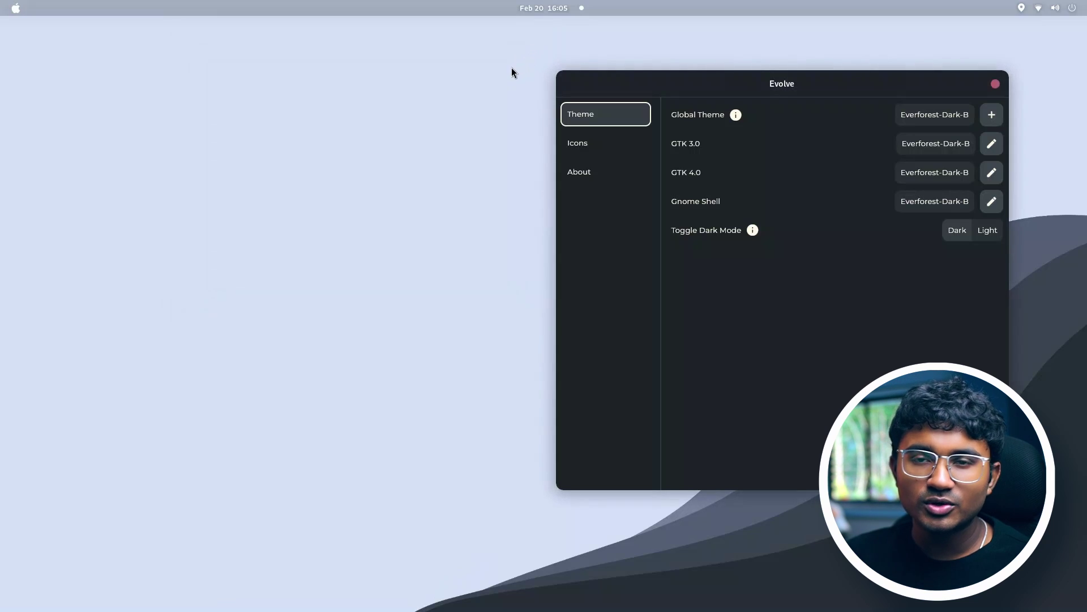
# Move the Evolve window nearer the centre of the desktop, switch to the empty workspace, and show the activities overview.
pyautogui.moveTo(663, 91); pyautogui.dragTo(311, 72)
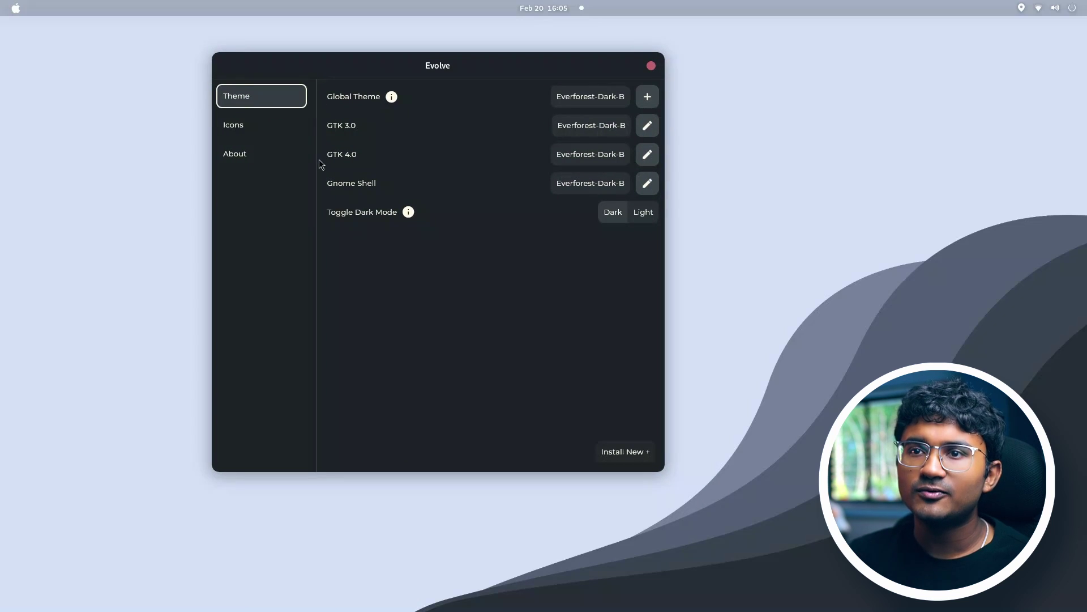
pyautogui.hotkey('ctrl', 'alt', 'Right')
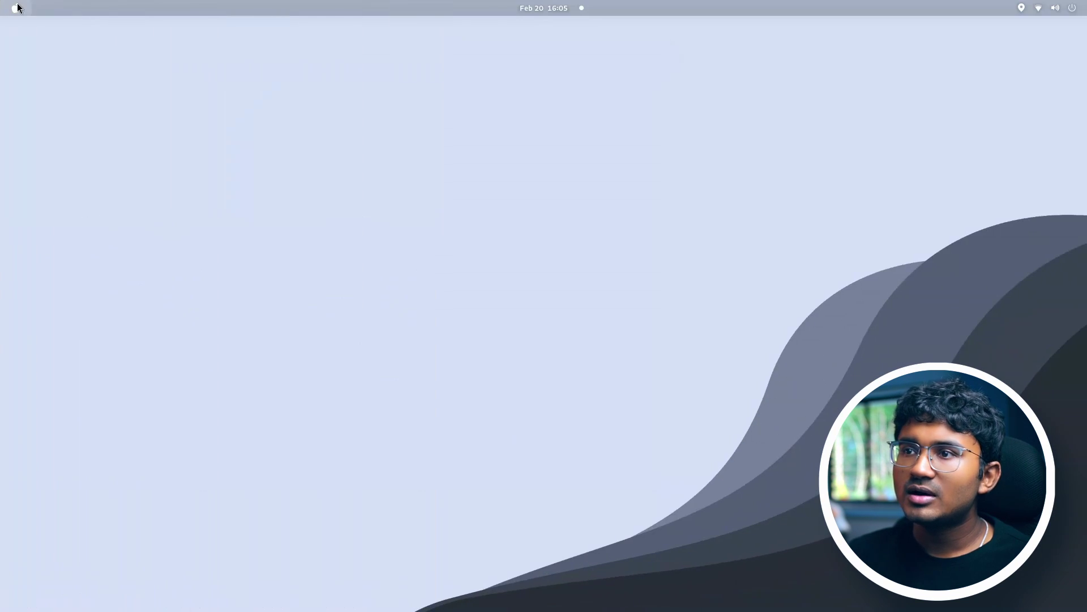
pyautogui.click(17, 8)
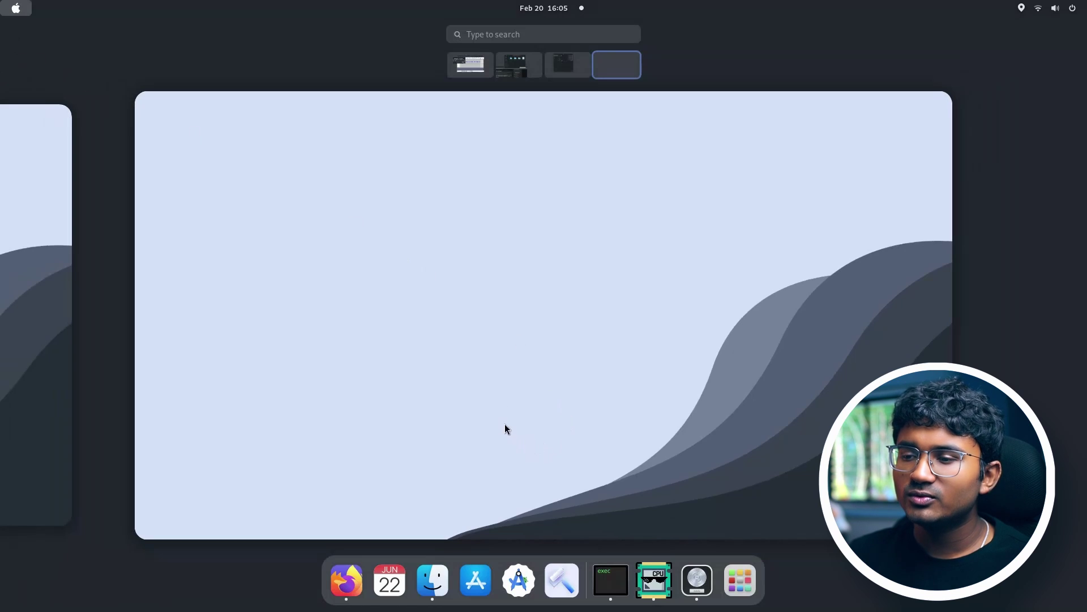
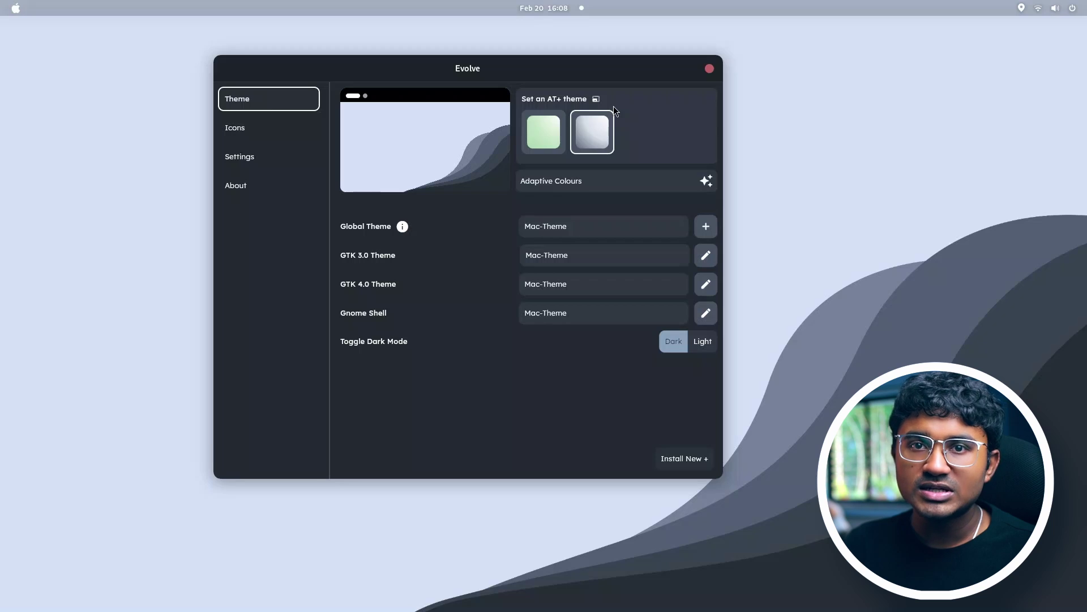
# Apply the Evergreen AT+ theme, check the desktop, and switch back to the Mac X Nord theme.
pyautogui.moveTo(553, 144)
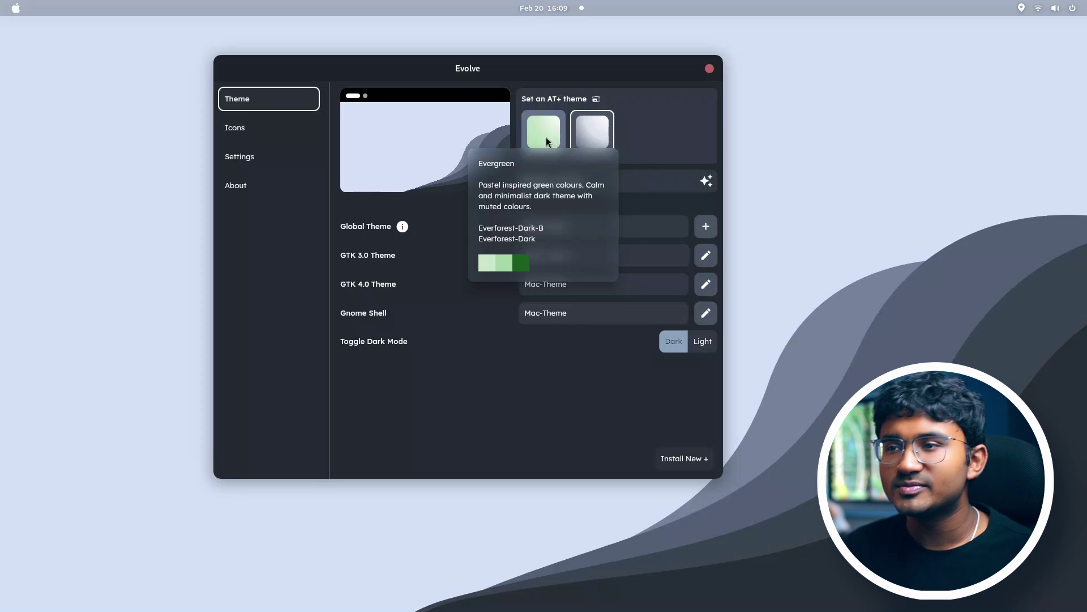
pyautogui.click(546, 137)
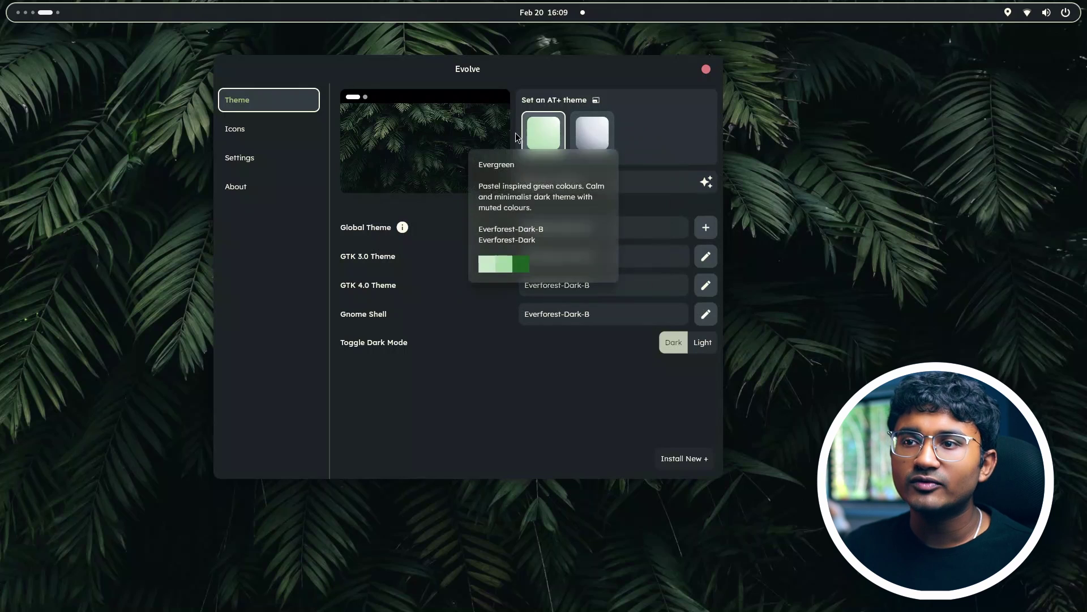
pyautogui.click(47, 15)
pyautogui.click(647, 321)
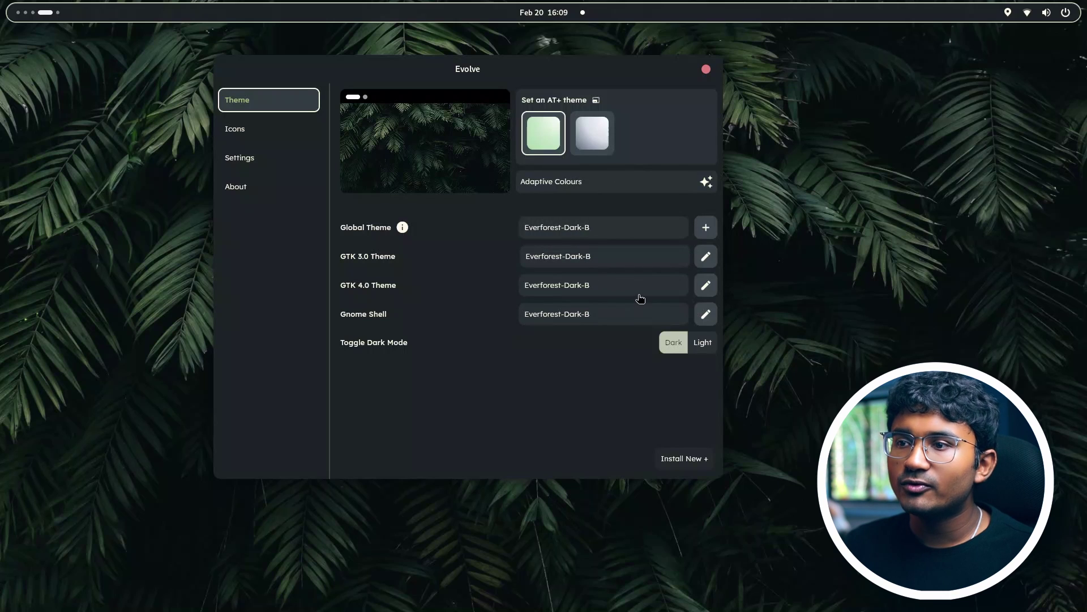
pyautogui.click(579, 129)
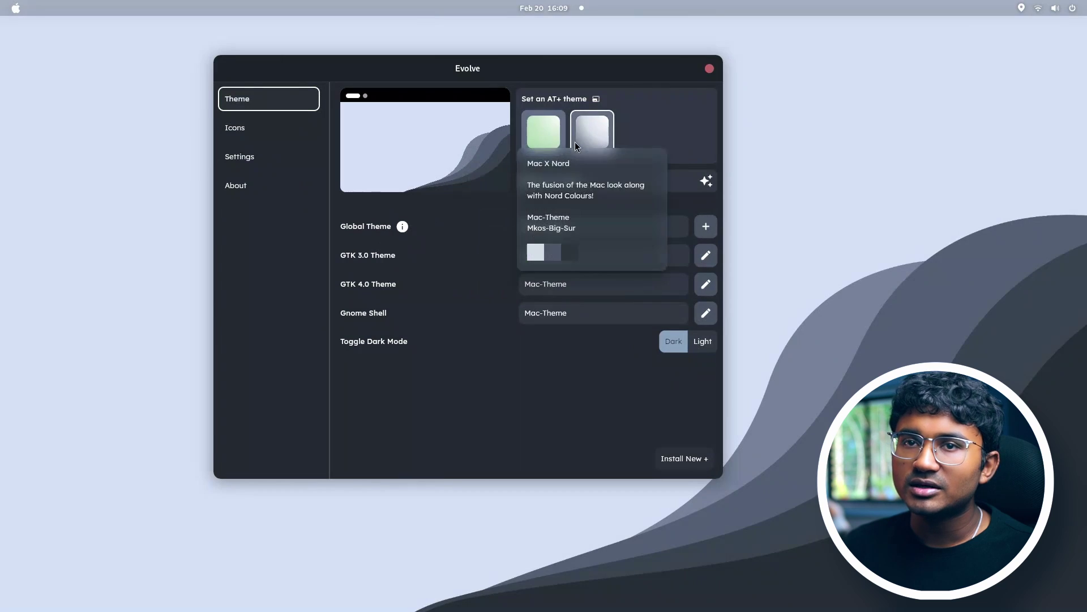
pyautogui.press('super')
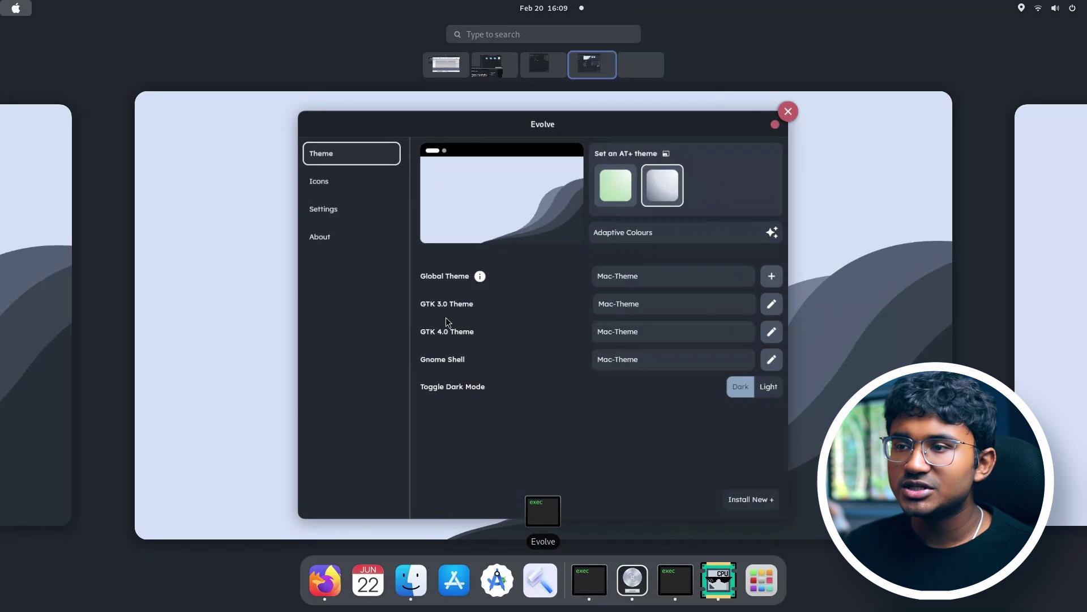
pyautogui.click(463, 315)
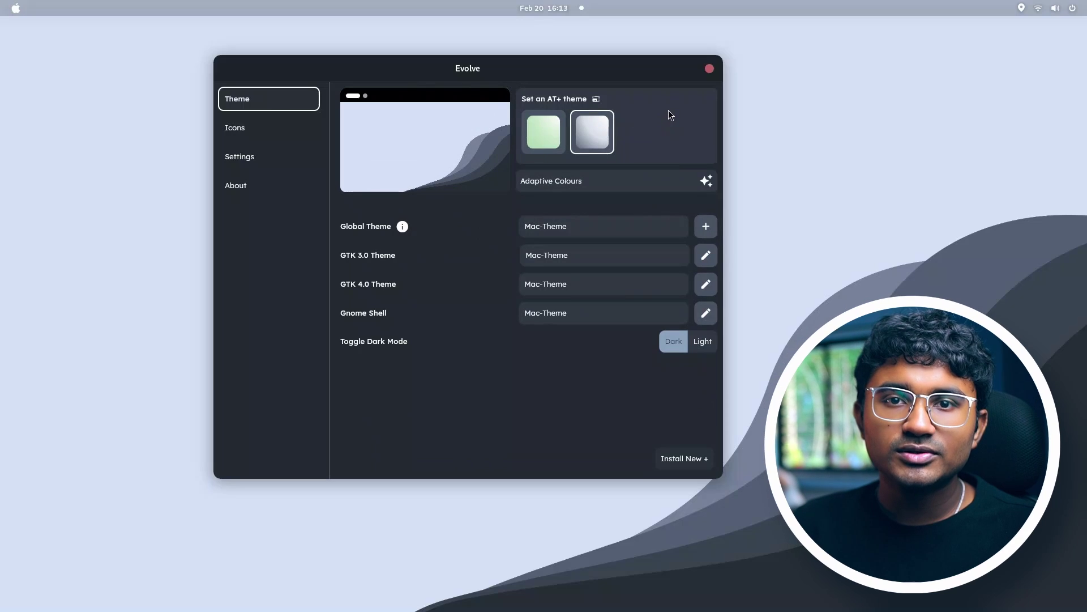
# Enlarge the AT+ theme list to view the Evergreen and Mac X Nord details, and collapse it again.
pyautogui.click(596, 100)
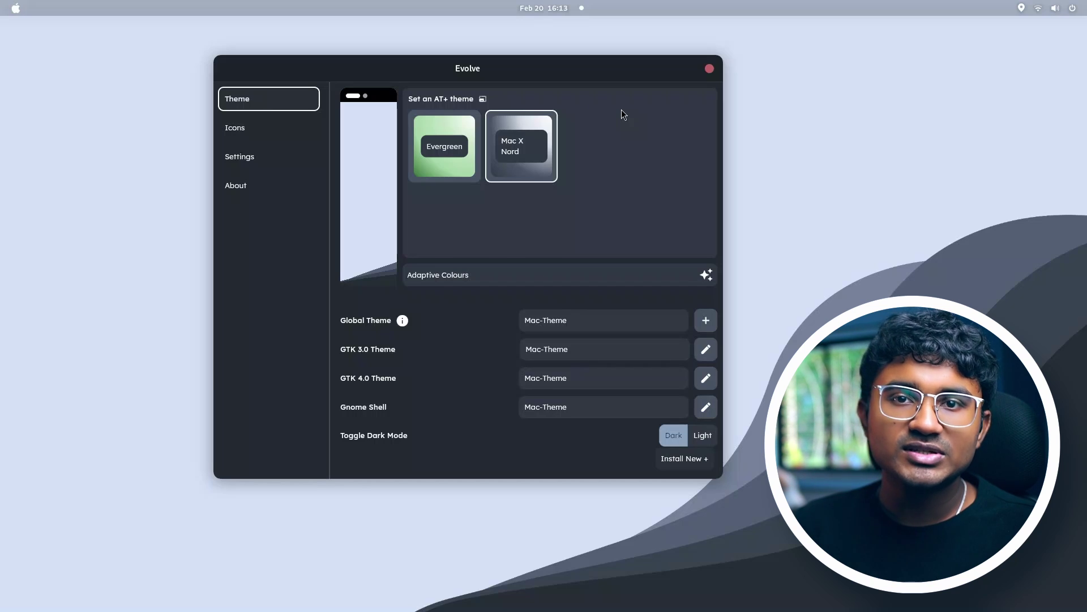
pyautogui.moveTo(533, 166)
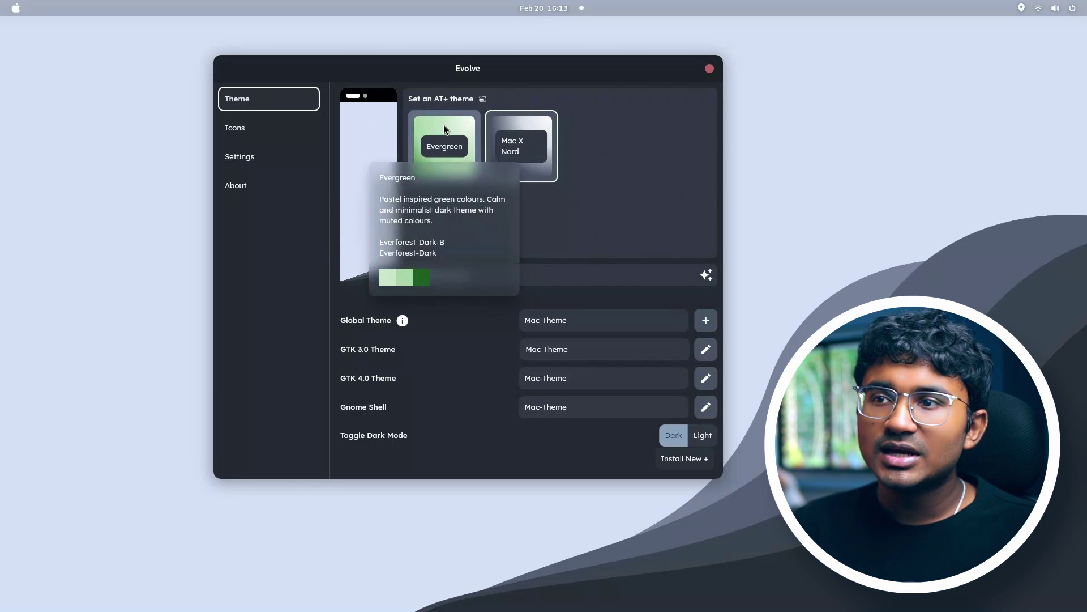
pyautogui.click(482, 99)
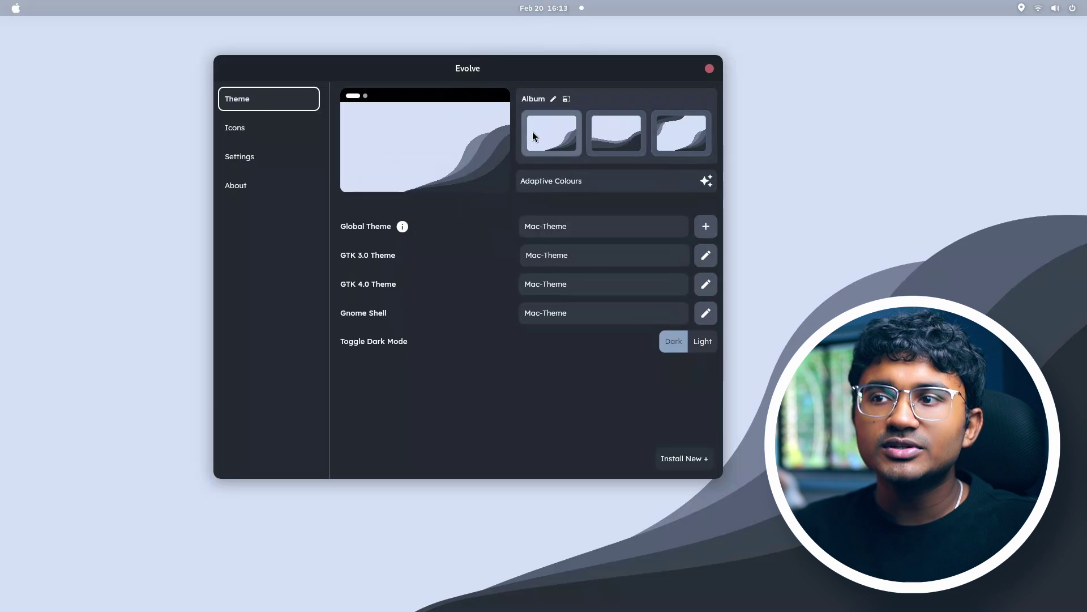
# Enlarge the wallpaper album, set the third wave image as the wallpaper, and collapse the album.
pyautogui.click(567, 99)
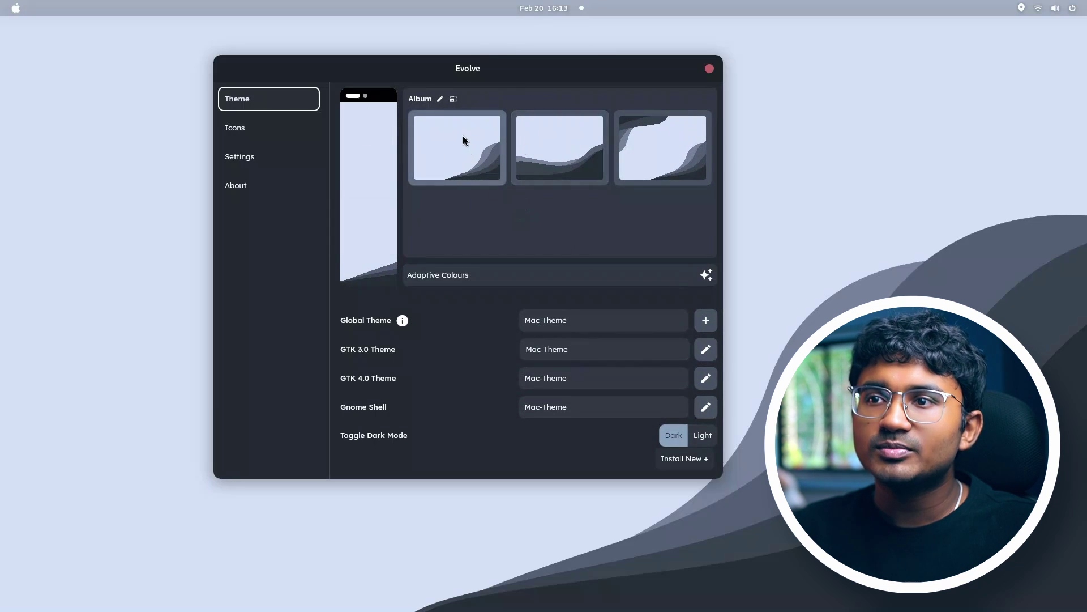
pyautogui.click(673, 164)
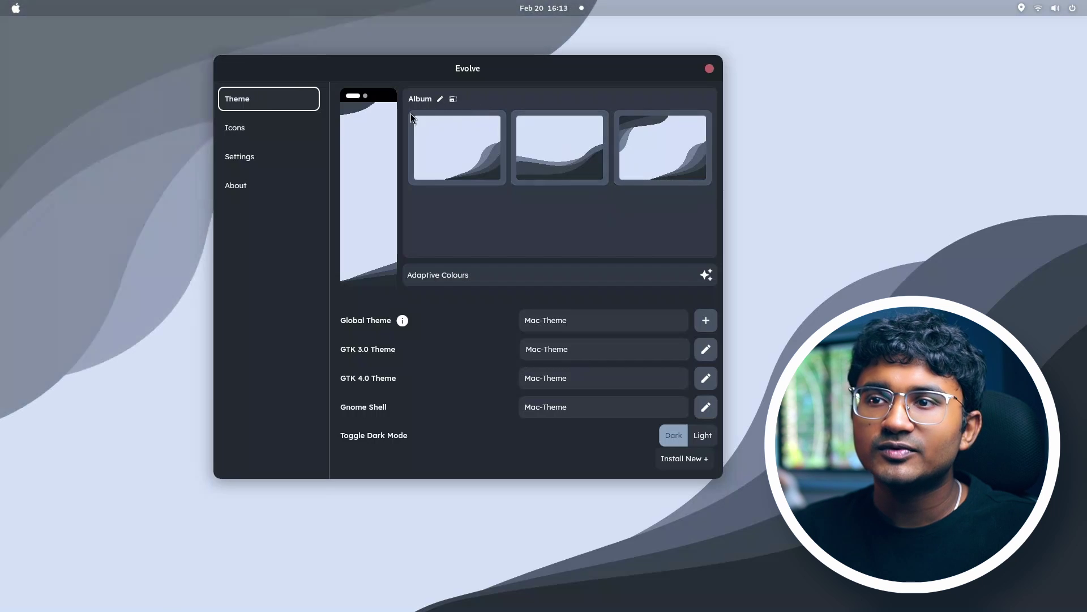
pyautogui.click(453, 99)
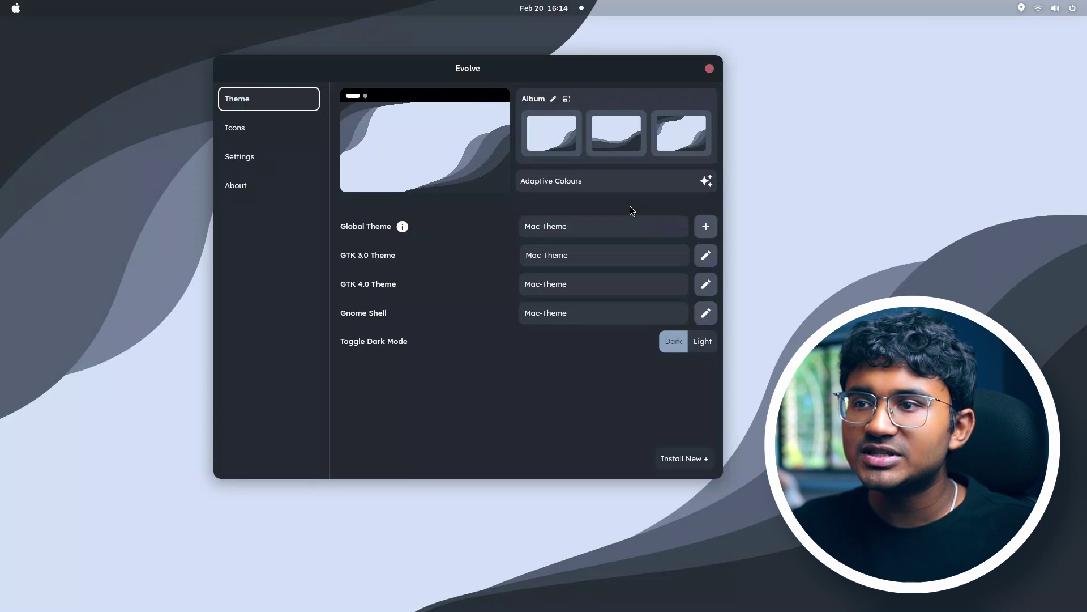
pyautogui.moveTo(557, 188)
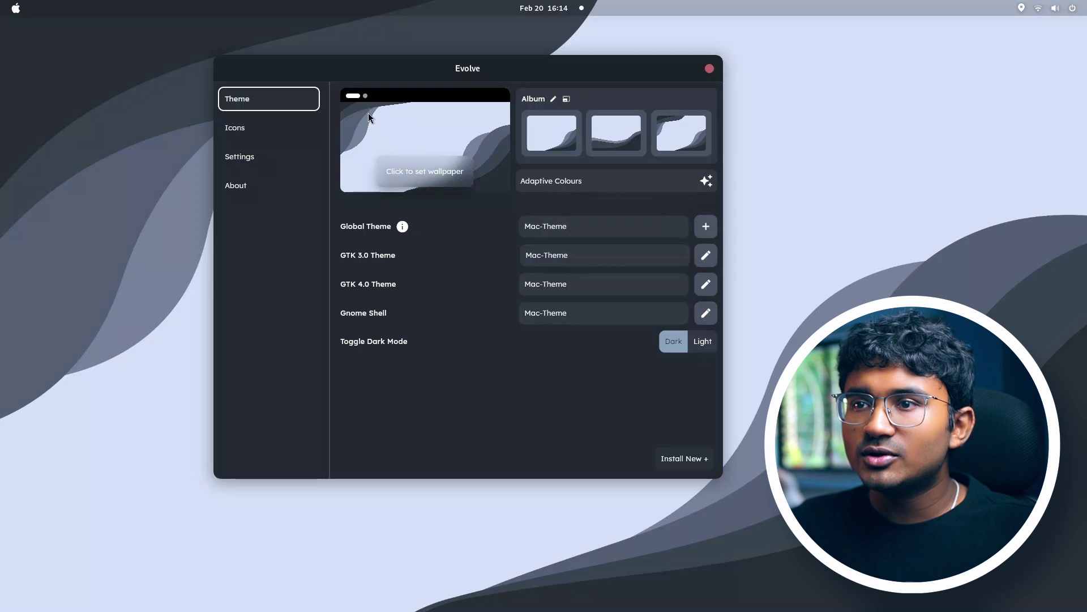
pyautogui.click(398, 135)
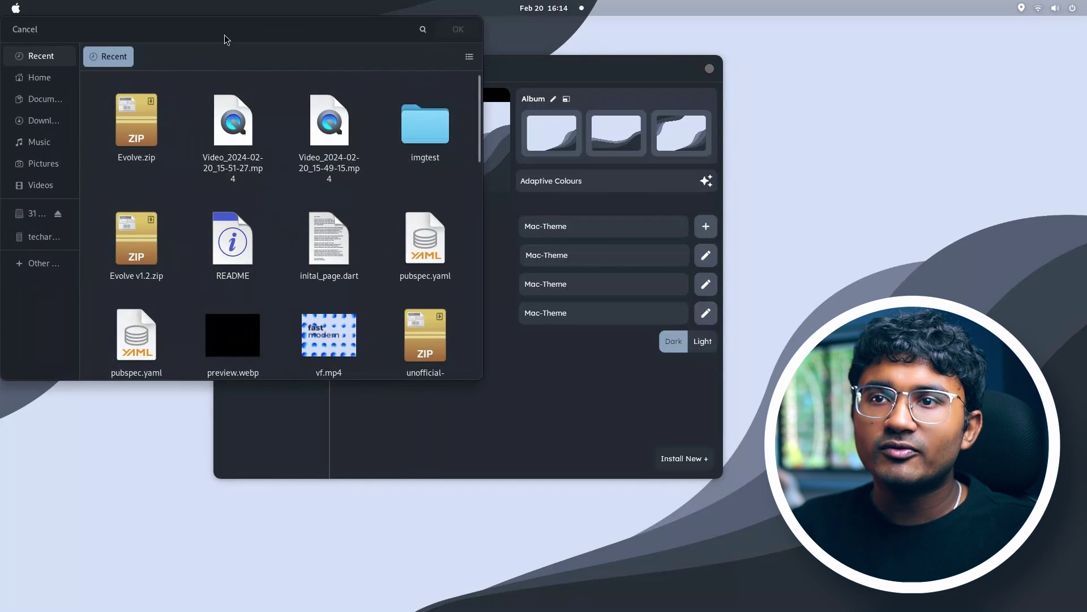
pyautogui.moveTo(227, 39); pyautogui.dragTo(464, 111)
pyautogui.click(273, 174)
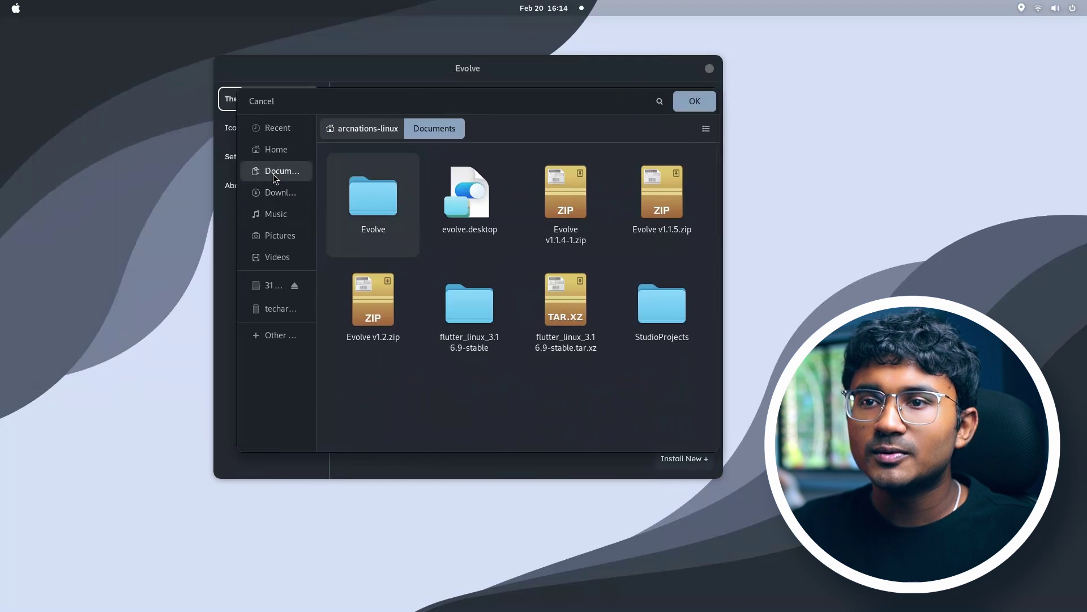
pyautogui.click(264, 101)
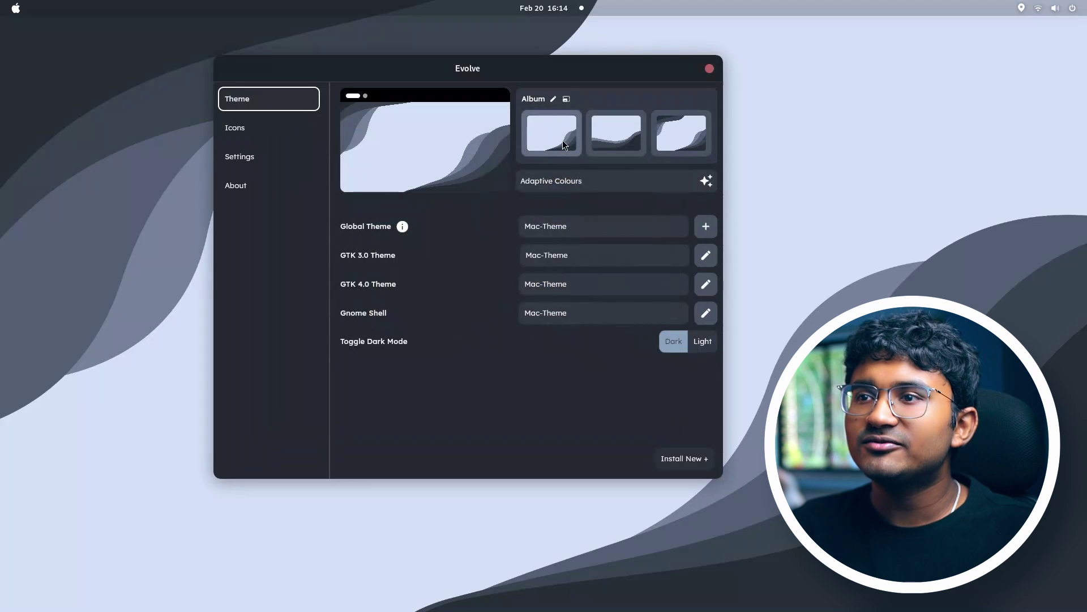
# Apply the Evergreen AT+ theme and set the foggy mountain image from the Downloads imgtest folder as the wallpaper.
pyautogui.click(544, 120)
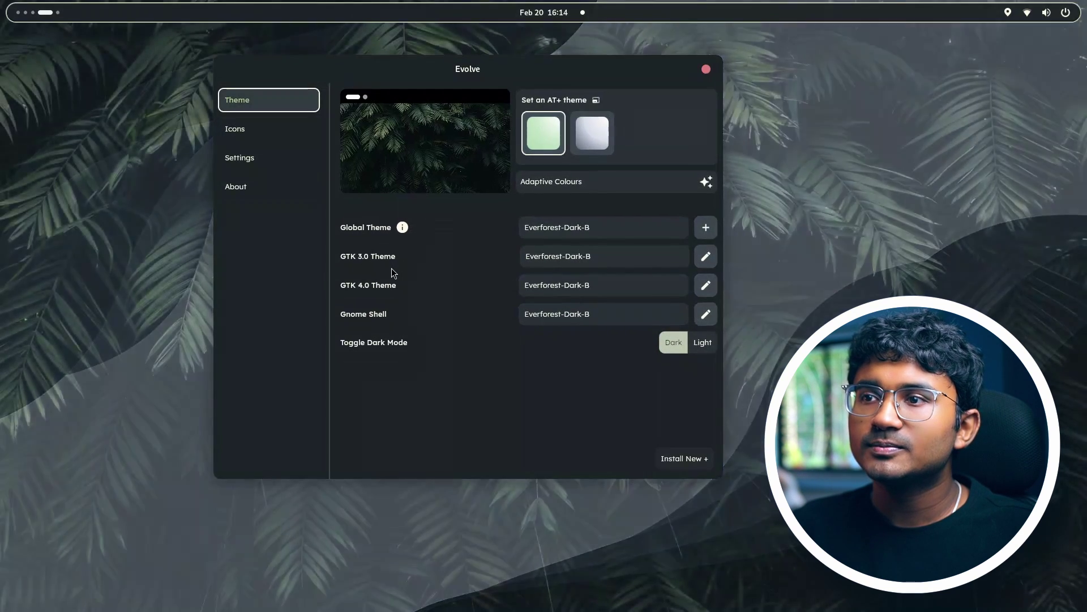
pyautogui.click(424, 142)
pyautogui.moveTo(239, 45); pyautogui.dragTo(387, 153)
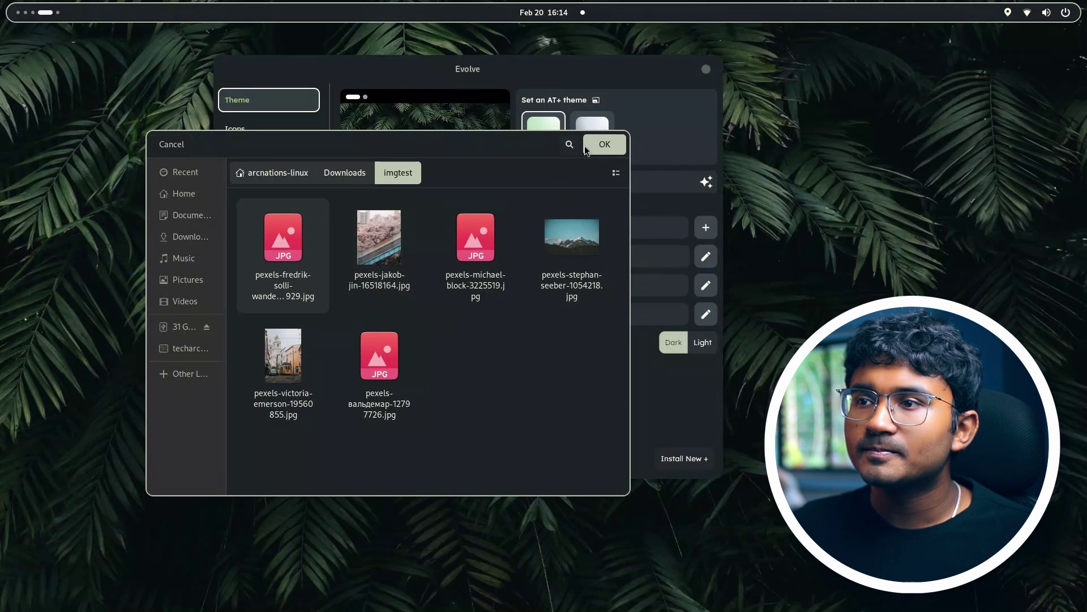
pyautogui.doubleClick(494, 274)
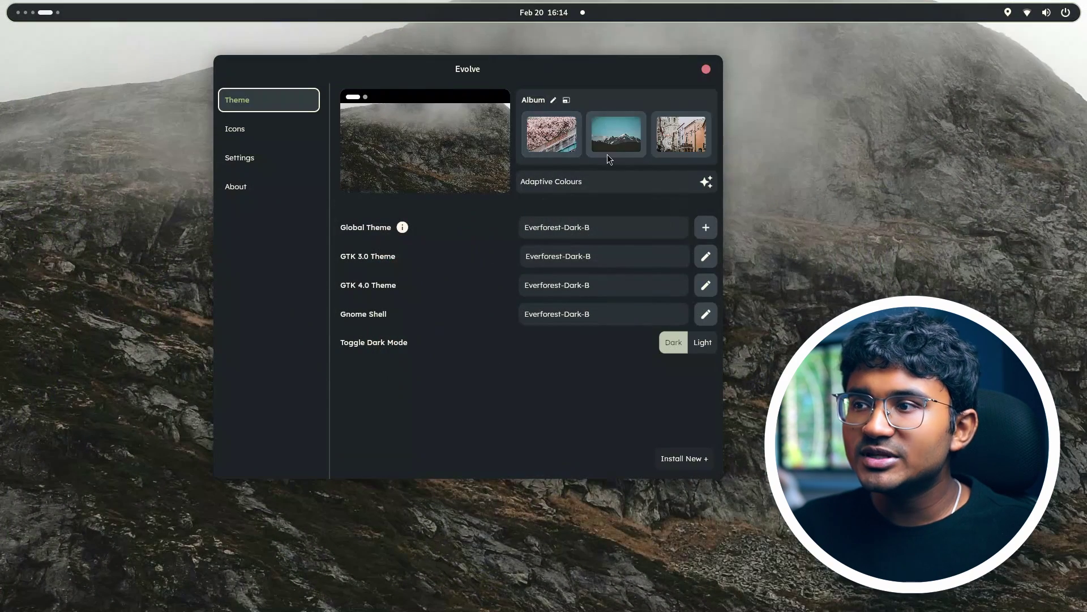
# Enlarge the wallpaper album and set the purple lake image as the wallpaper, moving the window aside to reveal the desktop.
pyautogui.click(566, 100)
pyautogui.moveTo(576, 76); pyautogui.dragTo(453, 63)
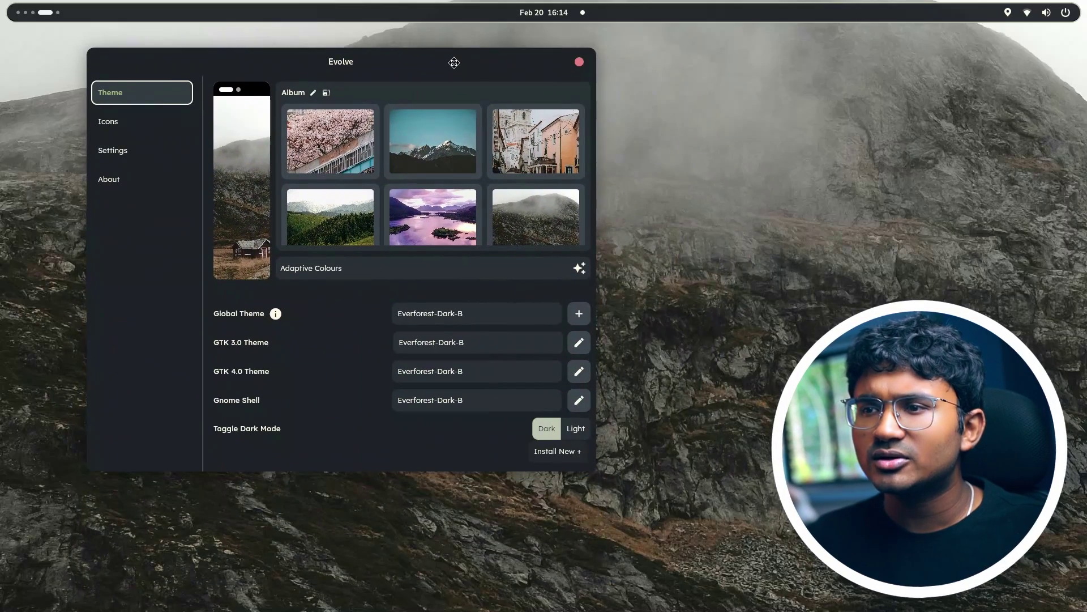
pyautogui.click(415, 208)
pyautogui.moveTo(375, 76); pyautogui.dragTo(310, 123)
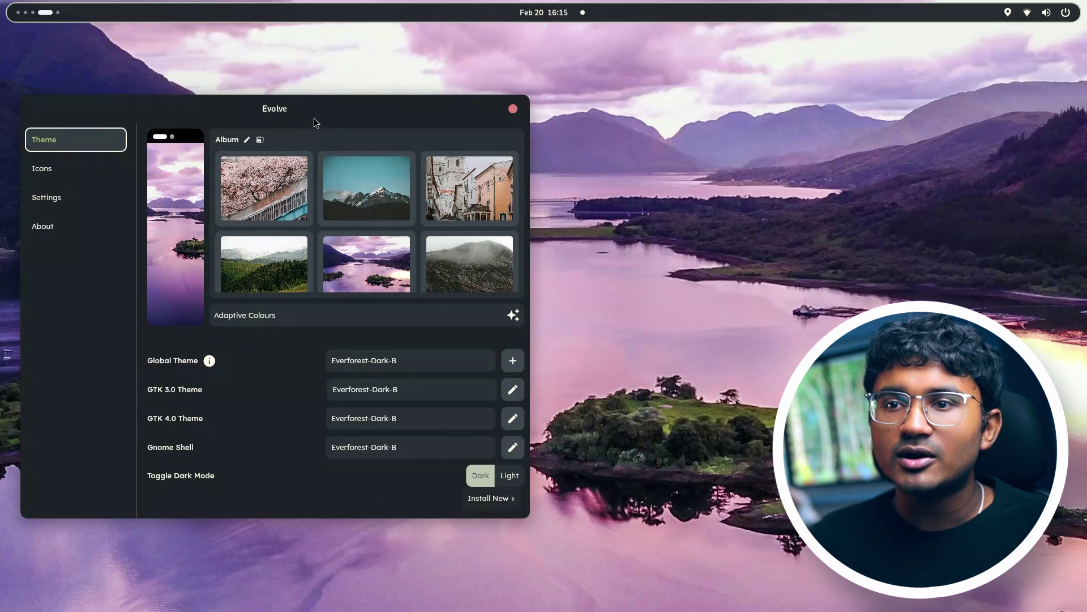
# Collapse the wallpaper album and turn on Adaptive Colours for the current theme.
pyautogui.moveTo(314, 118); pyautogui.dragTo(403, 101)
pyautogui.click(340, 127)
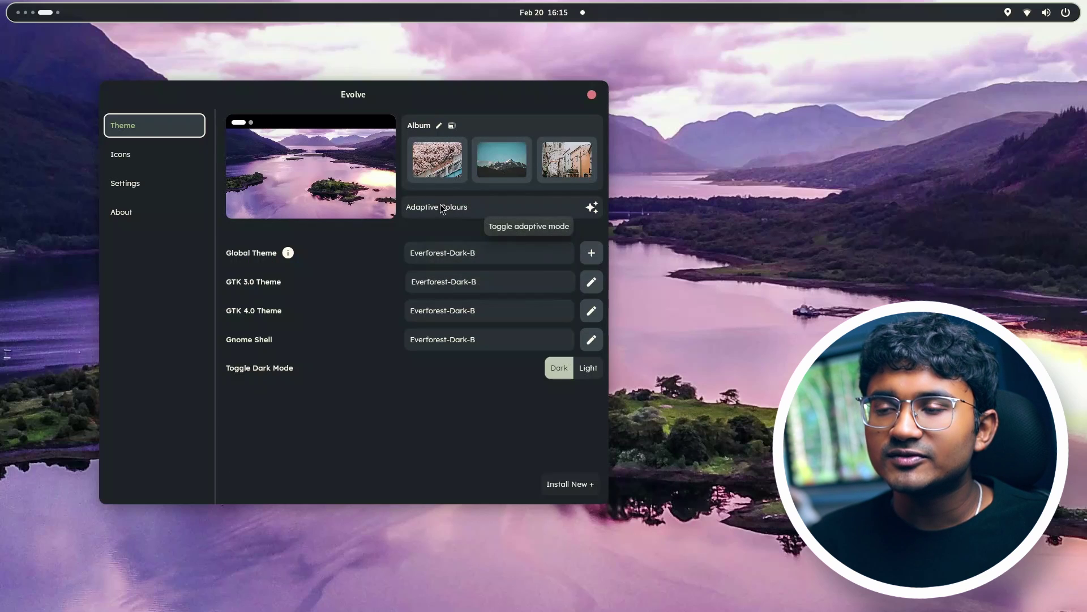
pyautogui.click(519, 226)
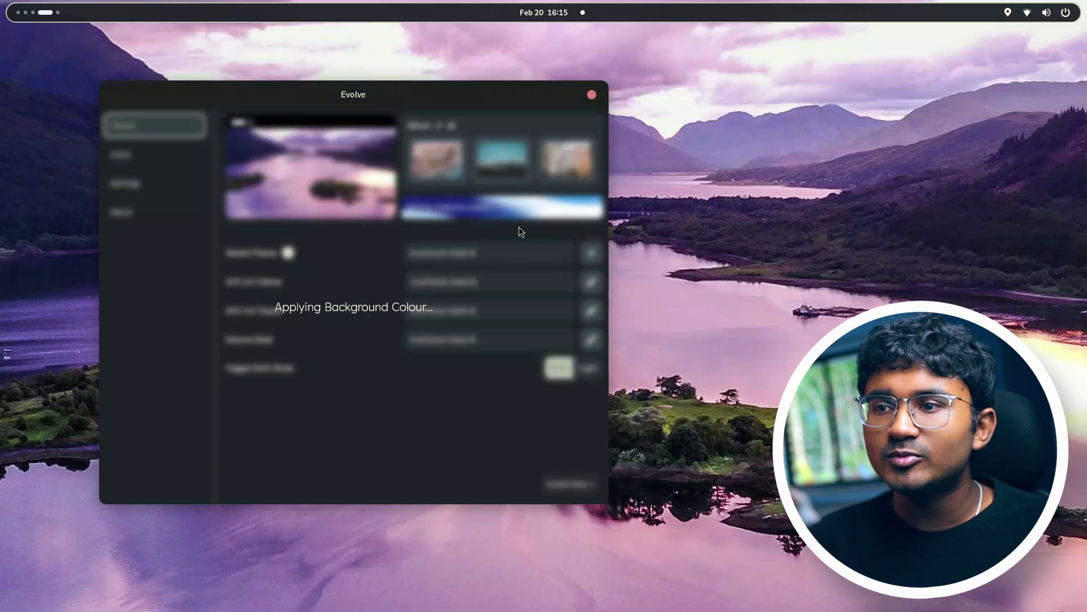
pyautogui.moveTo(466, 99); pyautogui.dragTo(495, 77)
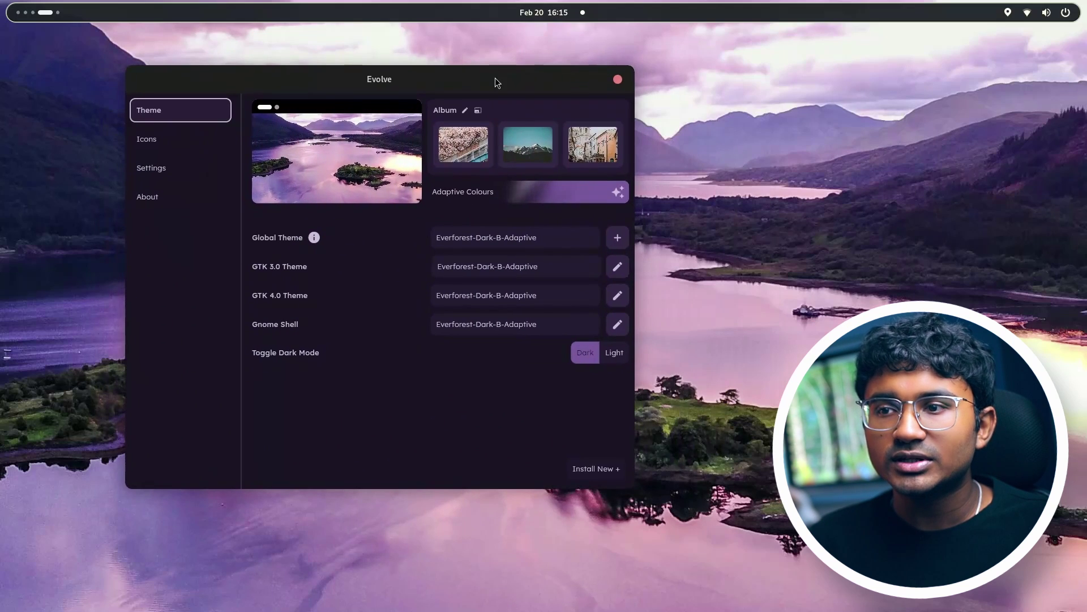
# Open the Adaptive Colours palettes for the purple lake wallpaper, preview darkMutedColor and mutedColor, and choose darkVibrantColor.
pyautogui.click(478, 191)
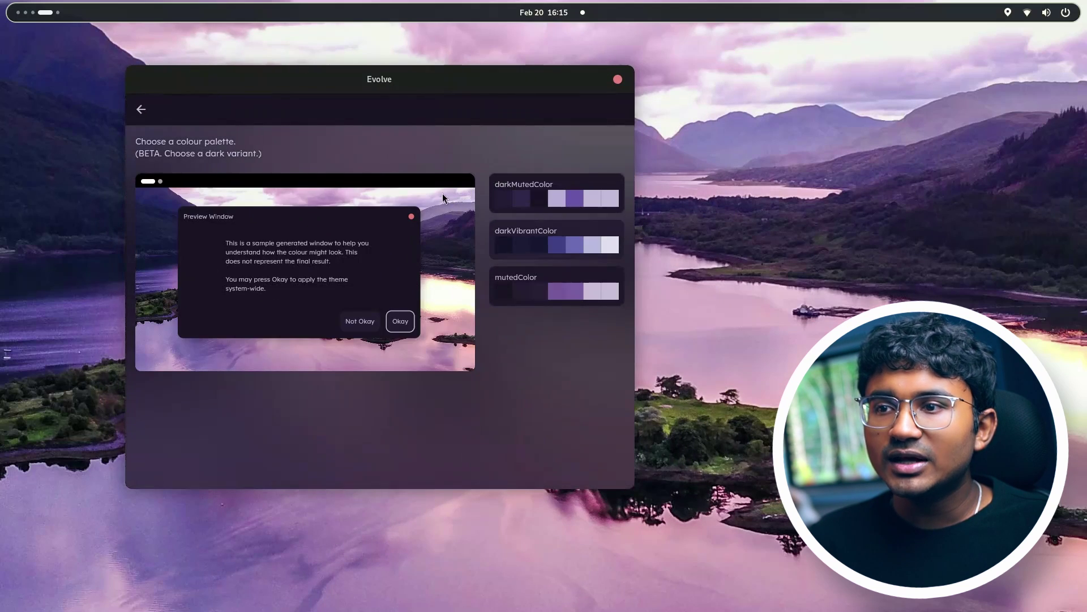
pyautogui.click(536, 254)
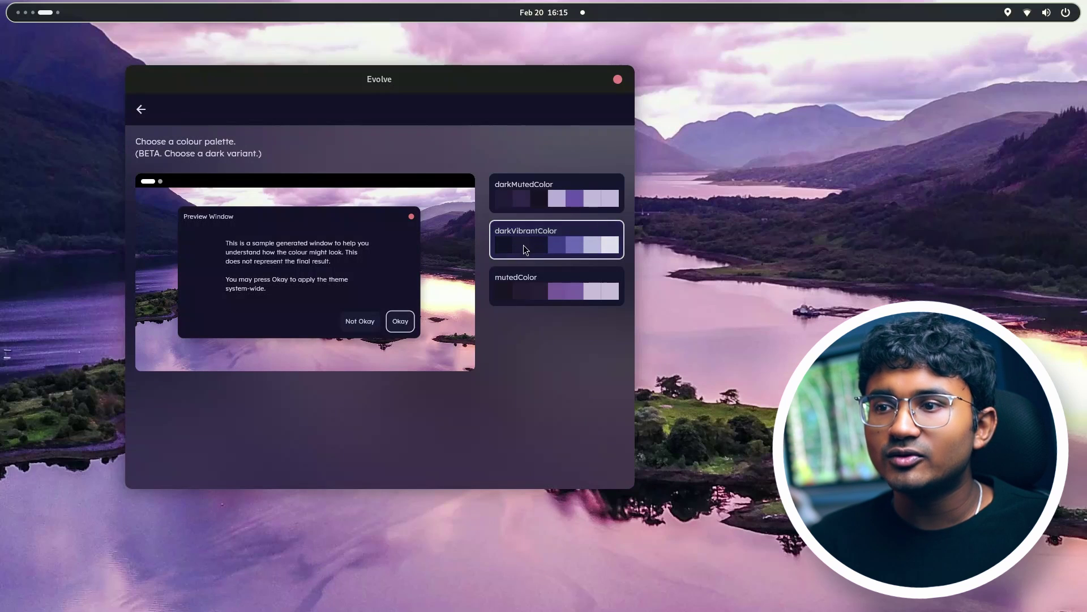
pyautogui.click(524, 297)
pyautogui.click(522, 181)
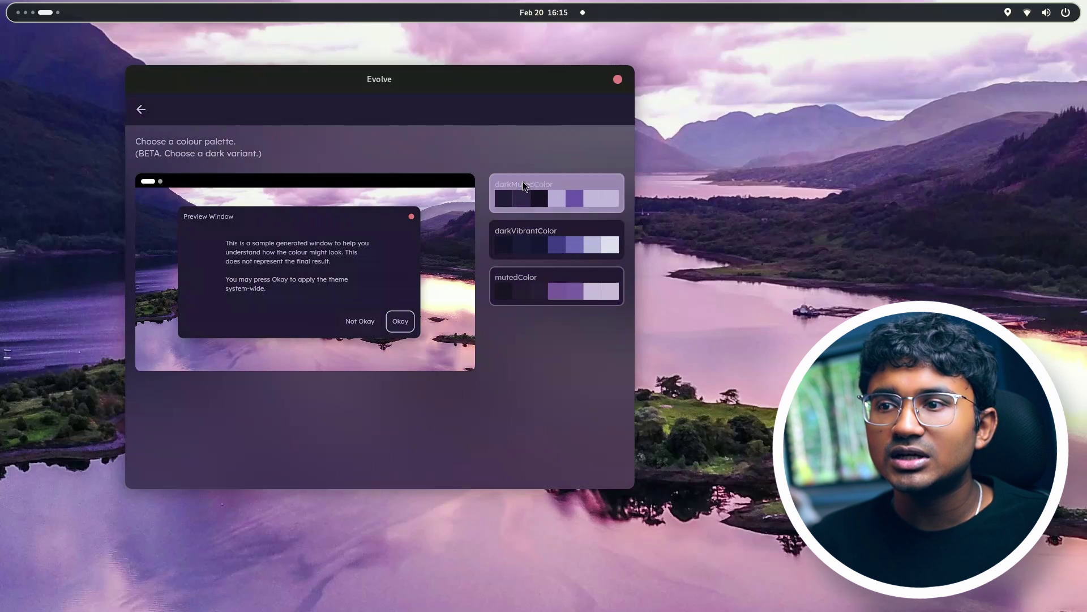
pyautogui.click(525, 249)
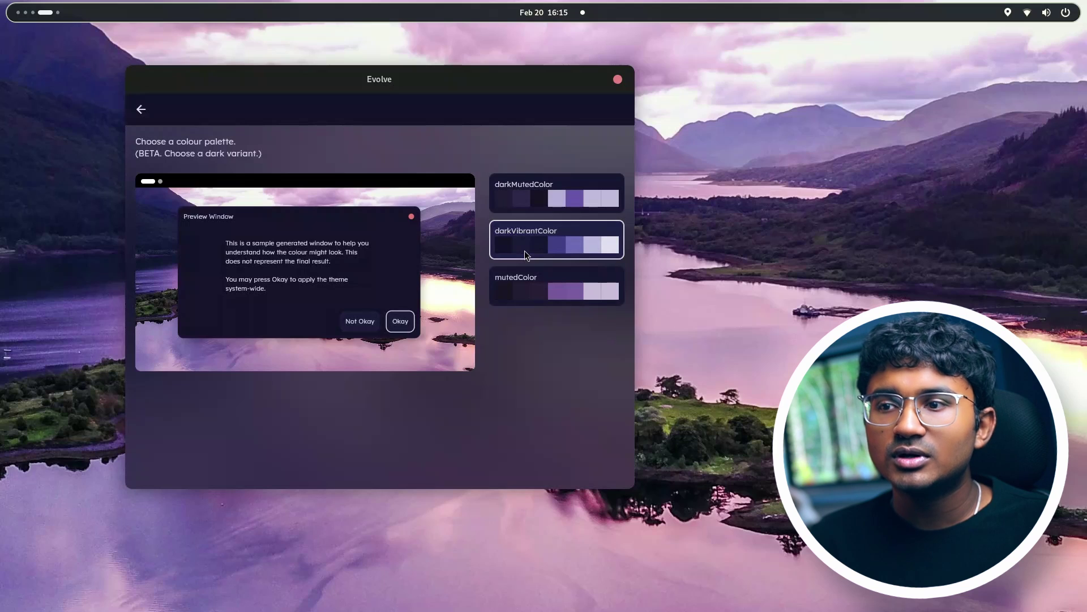
pyautogui.click(521, 291)
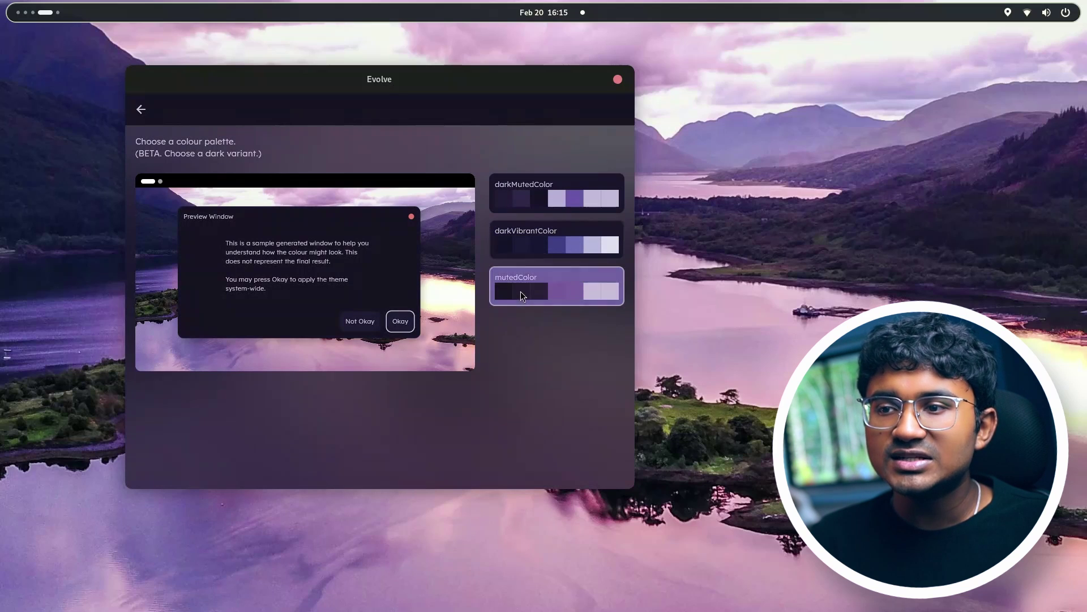
pyautogui.click(514, 250)
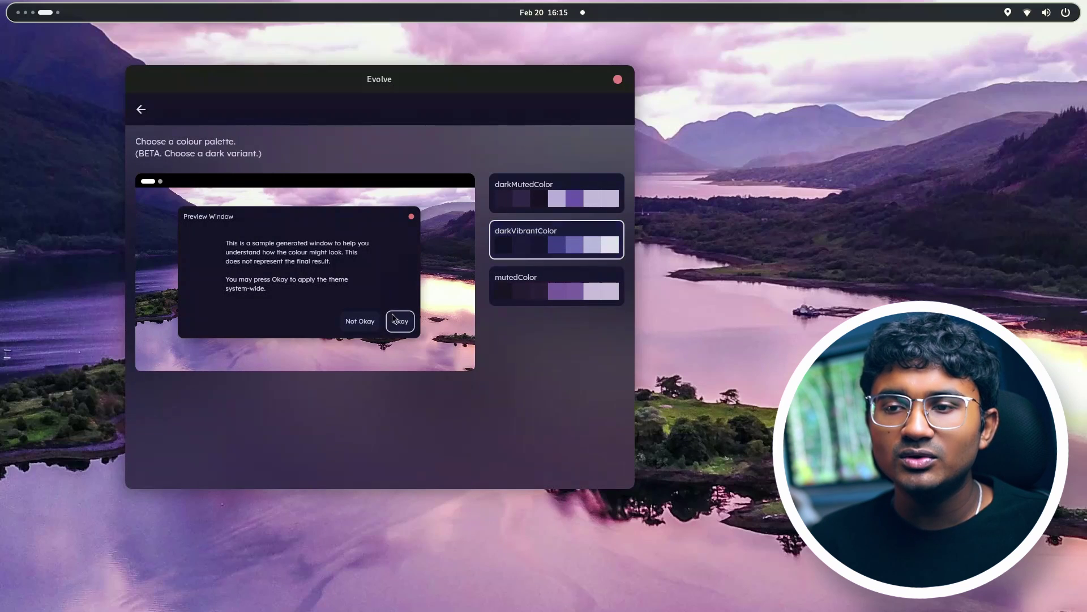
# Reject the previewed look to edit its parameters, raise the brightness, lower the saturation, and apply the adjusted palette system-wide.
pyautogui.click(361, 322)
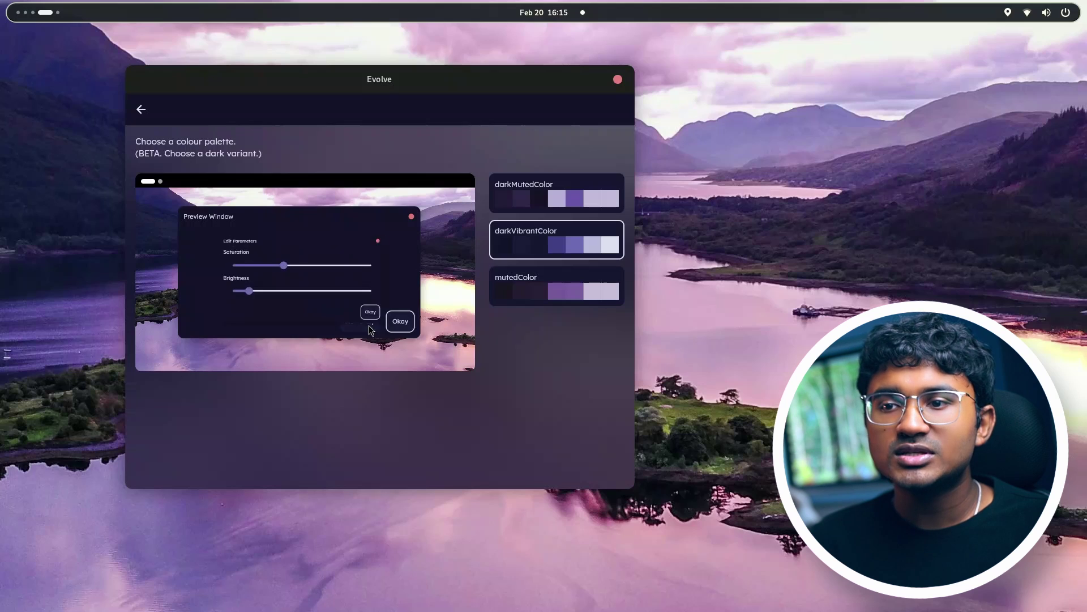
pyautogui.moveTo(235, 303); pyautogui.dragTo(261, 300)
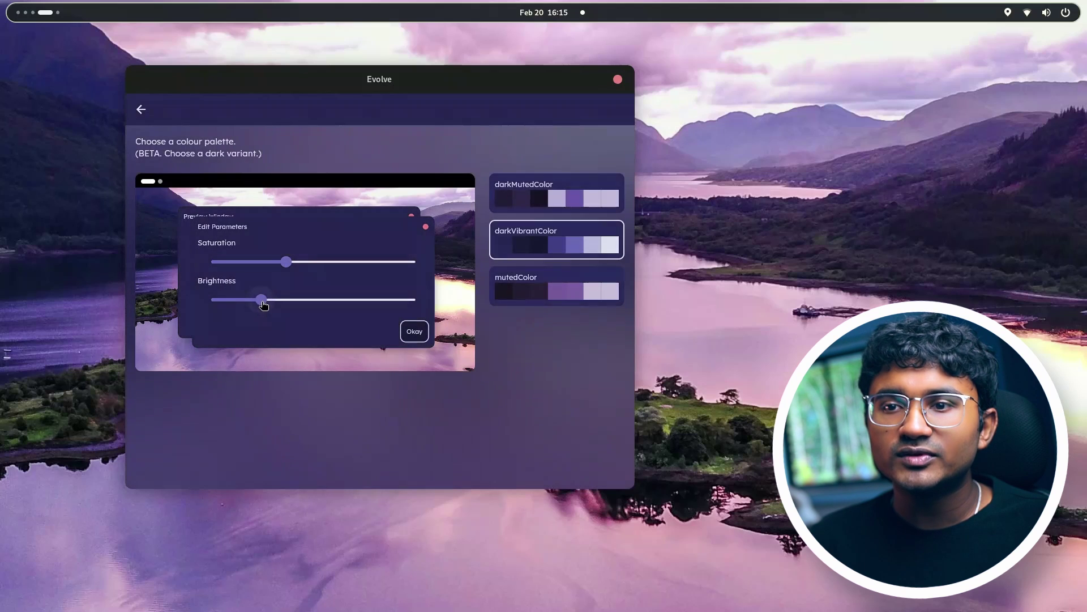
pyautogui.moveTo(286, 261); pyautogui.dragTo(249, 261)
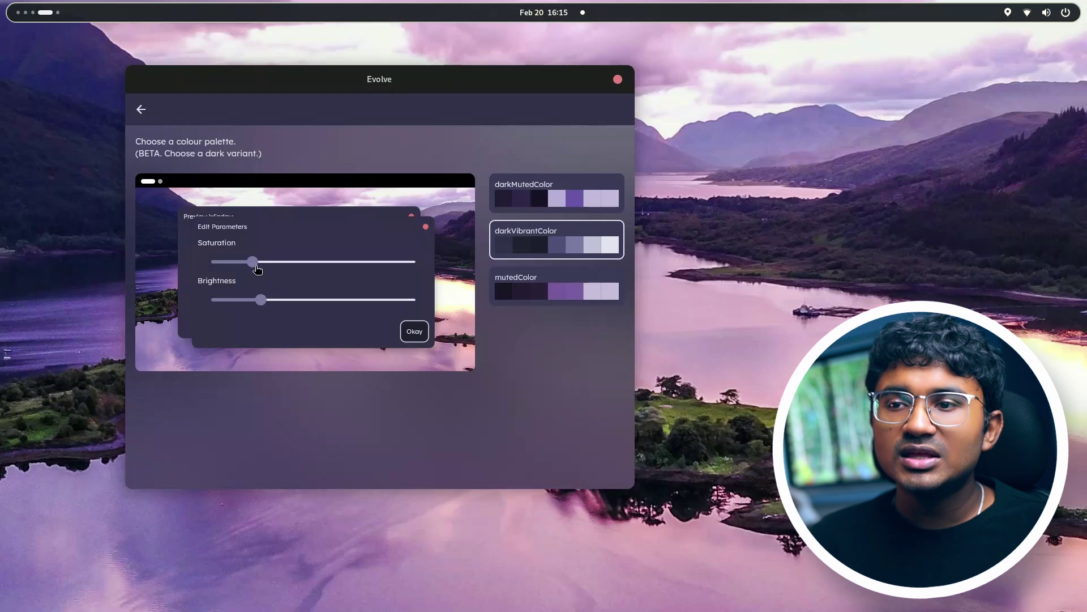
pyautogui.moveTo(248, 293); pyautogui.dragTo(267, 303)
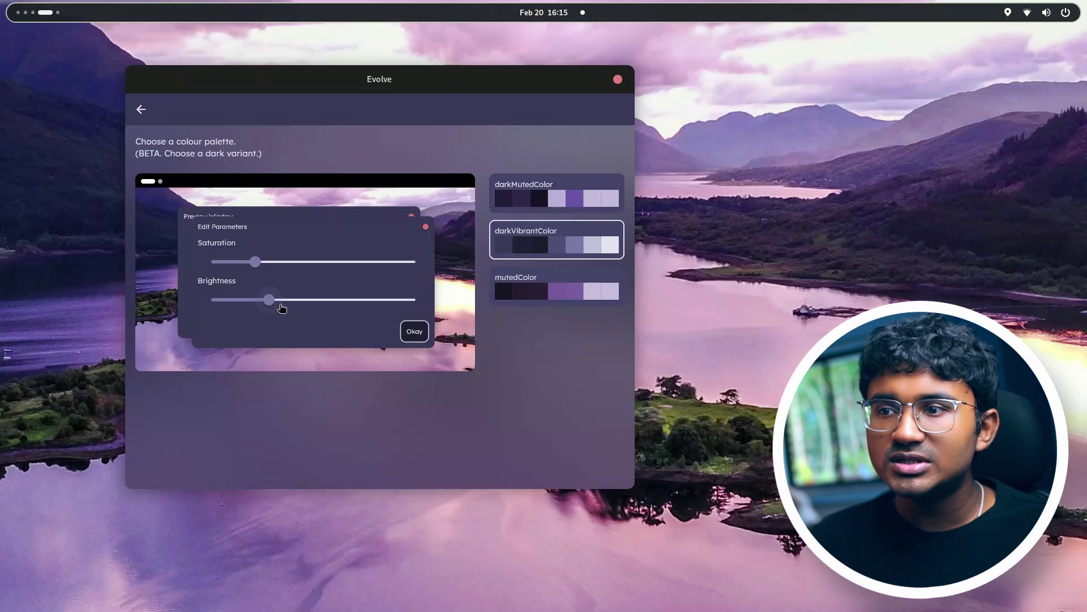
pyautogui.click(408, 334)
pyautogui.click(399, 322)
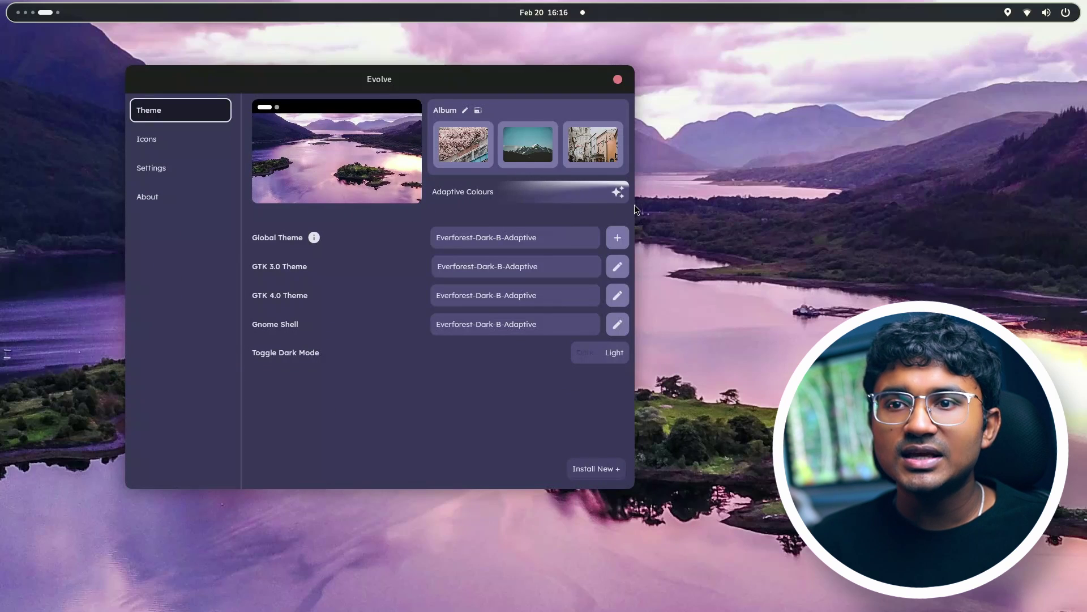
# Open Tweaks to check how the adjusted purple palette looks in another application, and close it.
pyautogui.press('super')
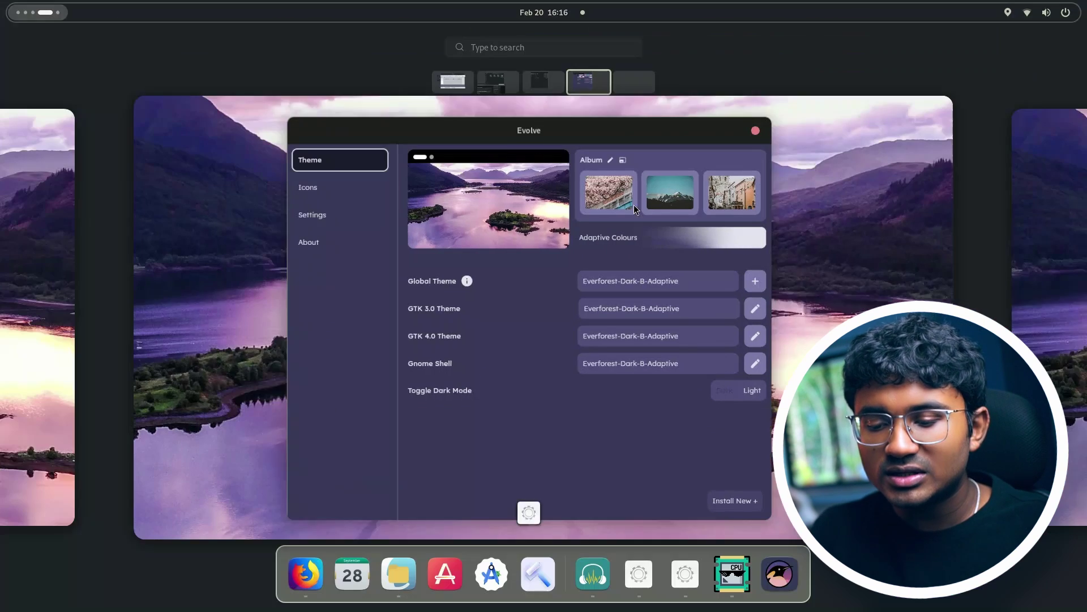
pyautogui.write('too')
pyautogui.press('super')
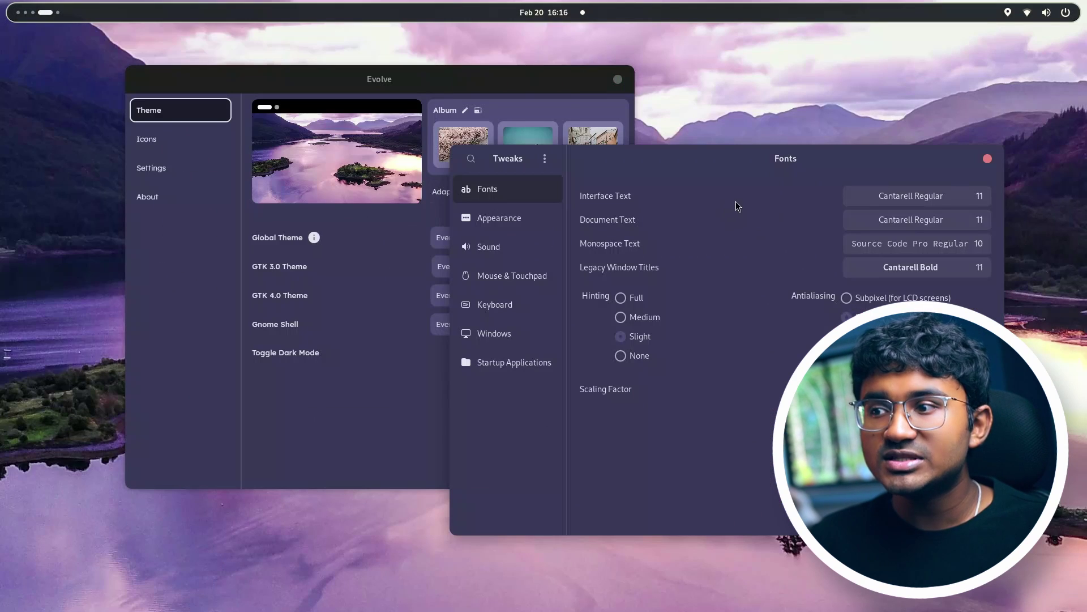
pyautogui.hotkey('ctrl', 'q')
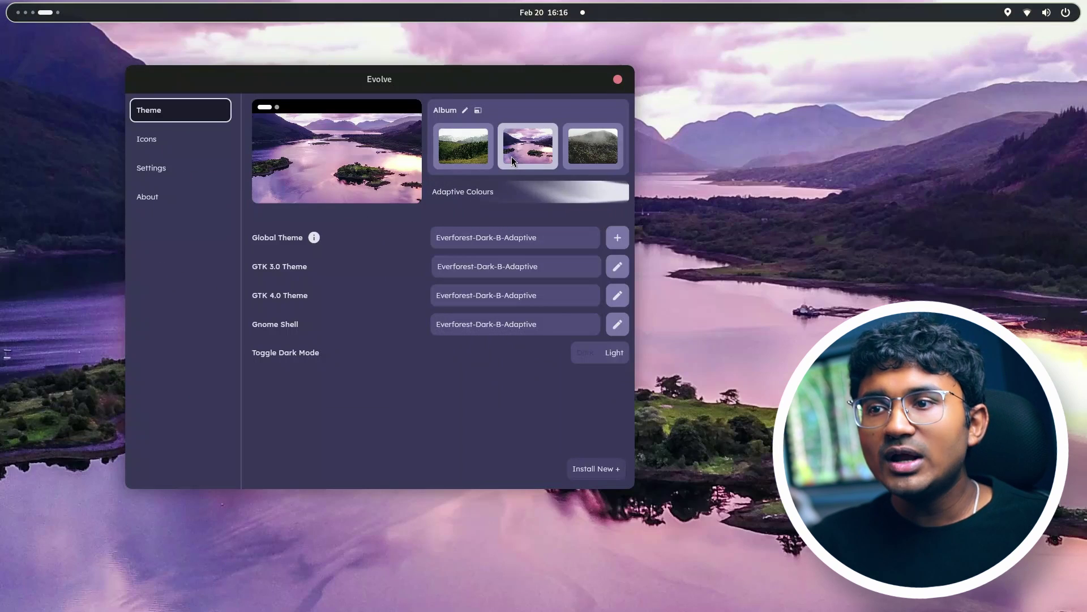
# Enlarge the wallpaper album, set the green forest hills image as the wallpaper, and collapse the album.
pyautogui.click(478, 112)
pyautogui.click(483, 111)
pyautogui.click(482, 109)
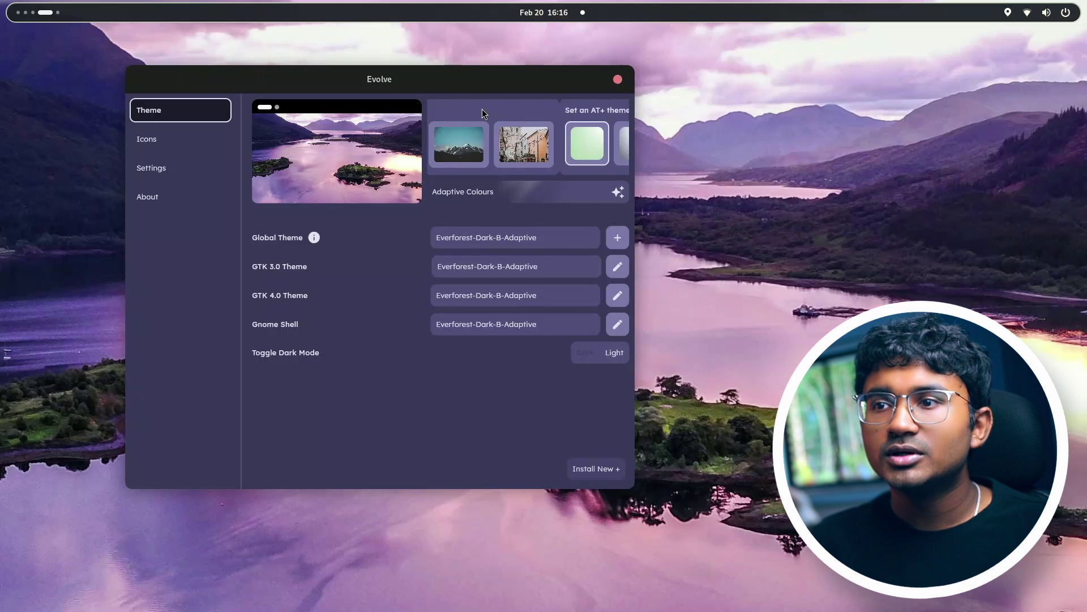
pyautogui.click(480, 108)
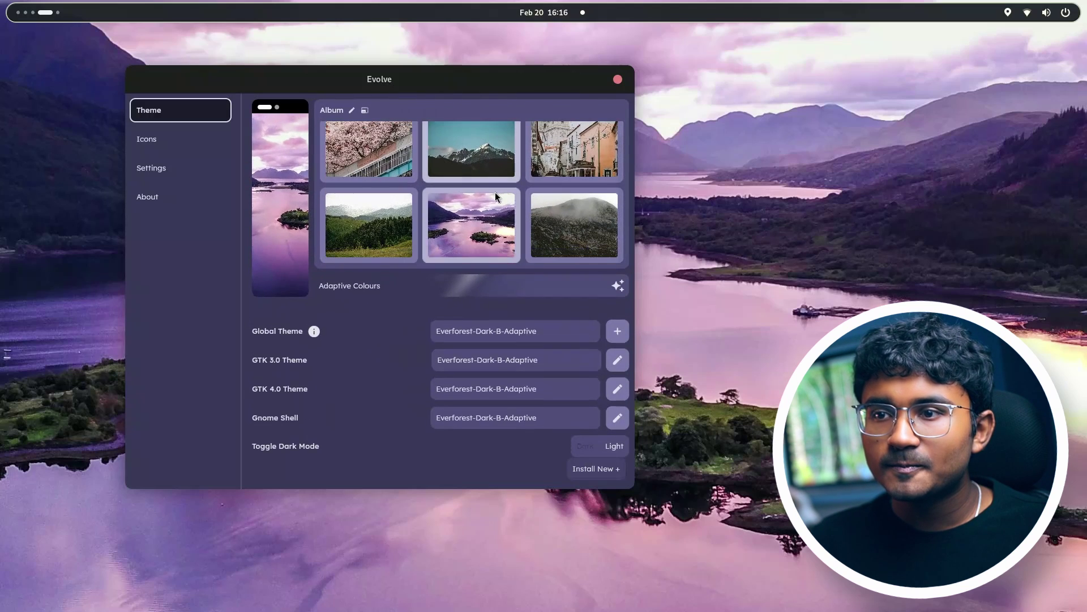
pyautogui.click(372, 238)
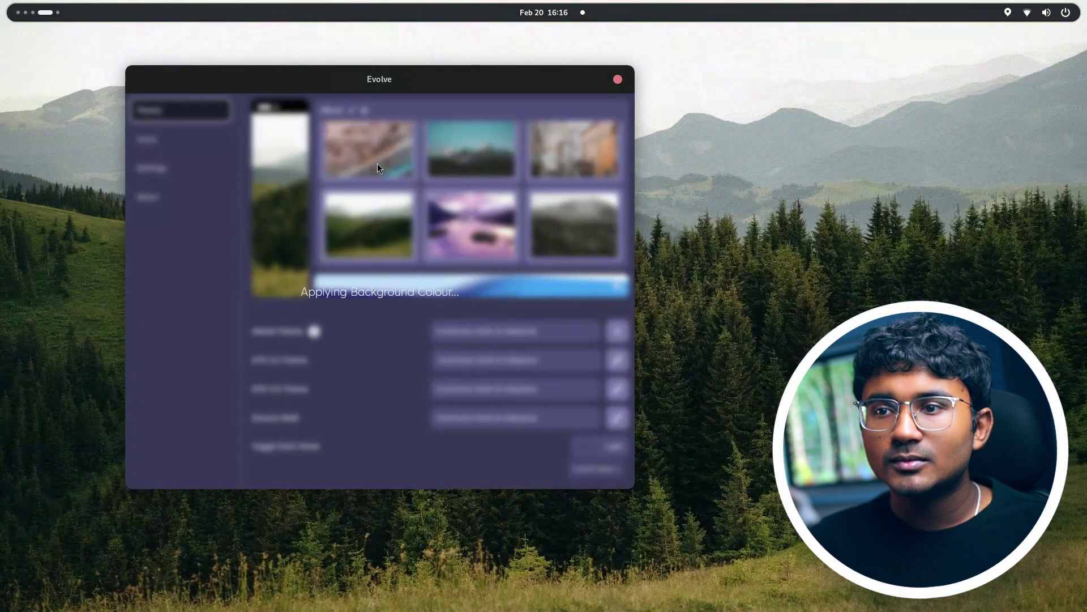
pyautogui.click(365, 111)
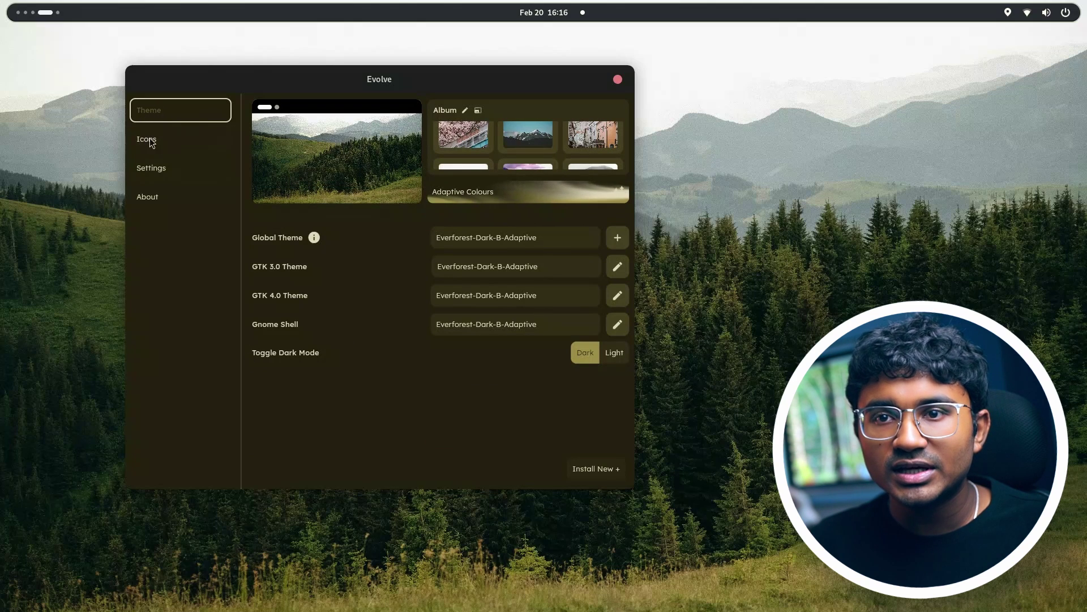
# Open the Adaptive Colours palettes for the forest wallpaper, preview darkMutedColor, and apply the vibrantColor palette system-wide.
pyautogui.click(535, 198)
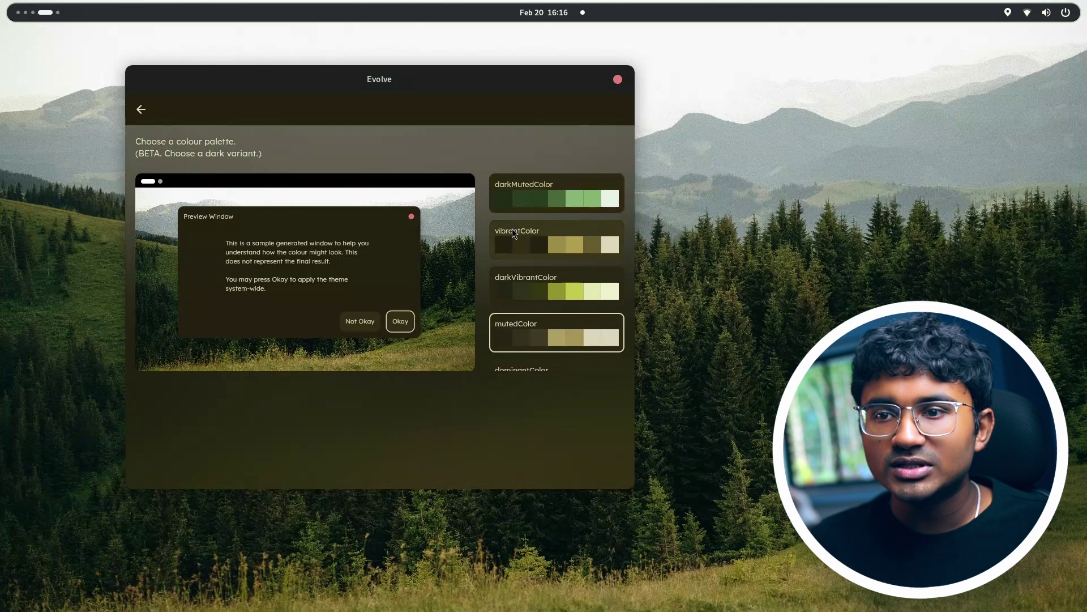
pyautogui.click(532, 198)
pyautogui.click(541, 249)
pyautogui.click(396, 320)
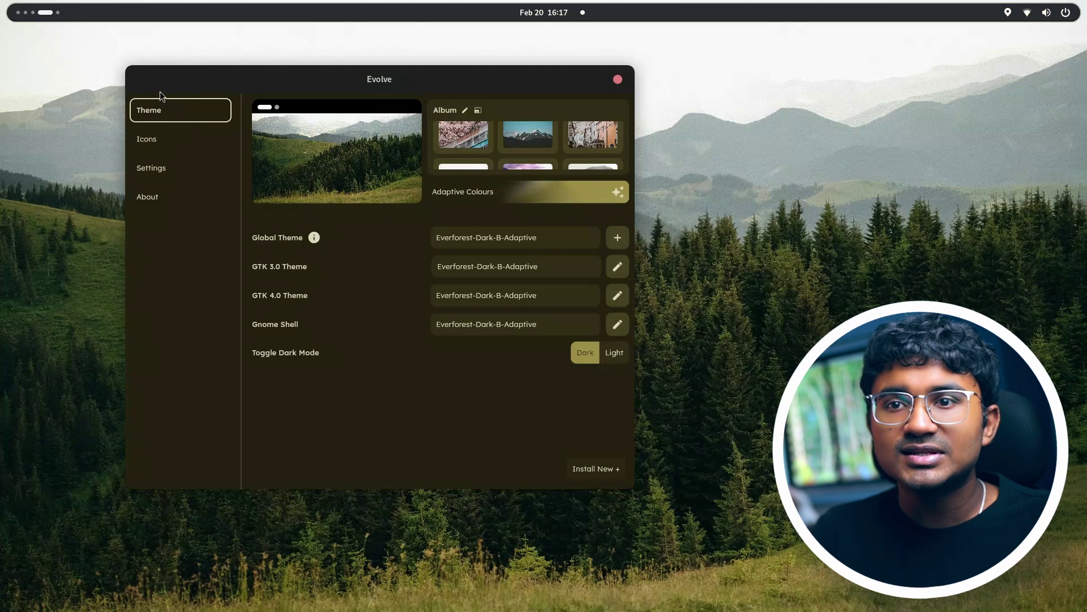
# Search for Tweaks, open it to inspect the olive adaptive theme, and close its window.
pyautogui.click(46, 16)
pyautogui.write('tweak')
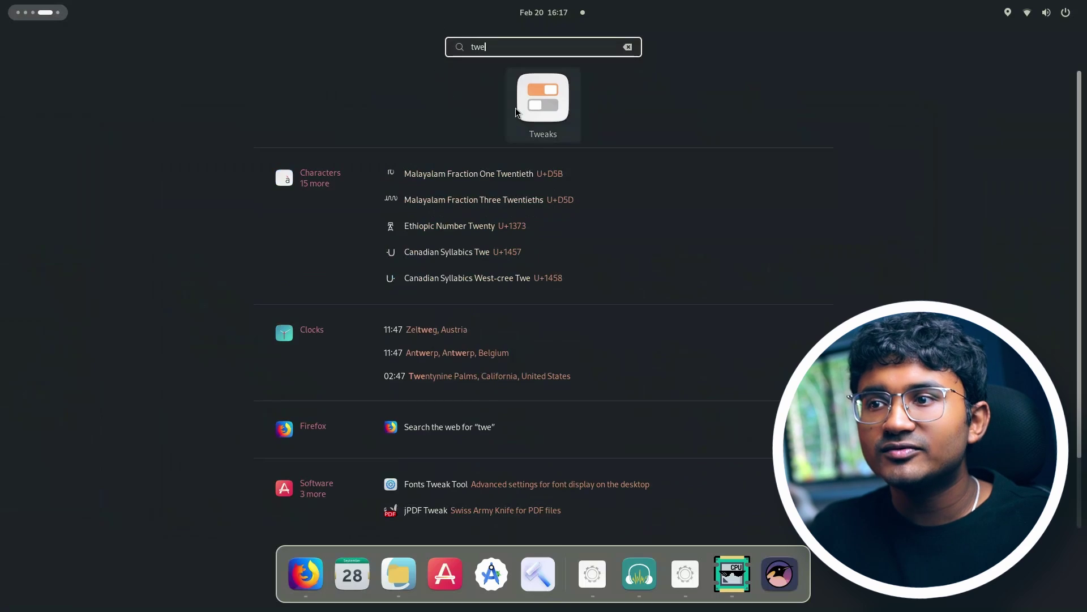
pyautogui.press('Return')
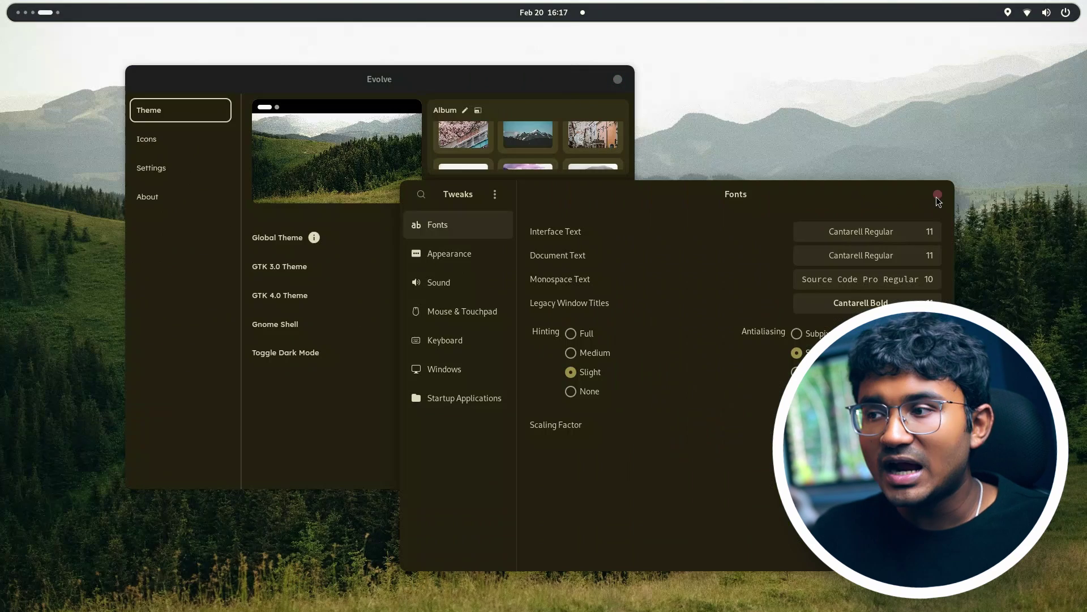
pyautogui.click(937, 195)
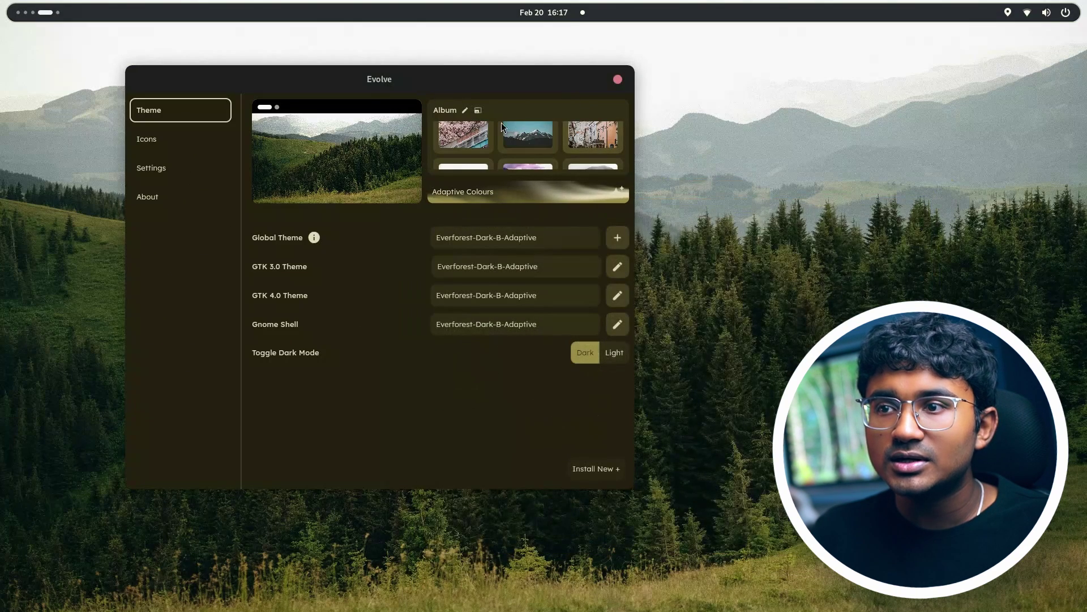
# Enlarge the wallpaper album, set the snowy mountain image as the wallpaper, and reload the Theme page through the Icons page.
pyautogui.click(478, 110)
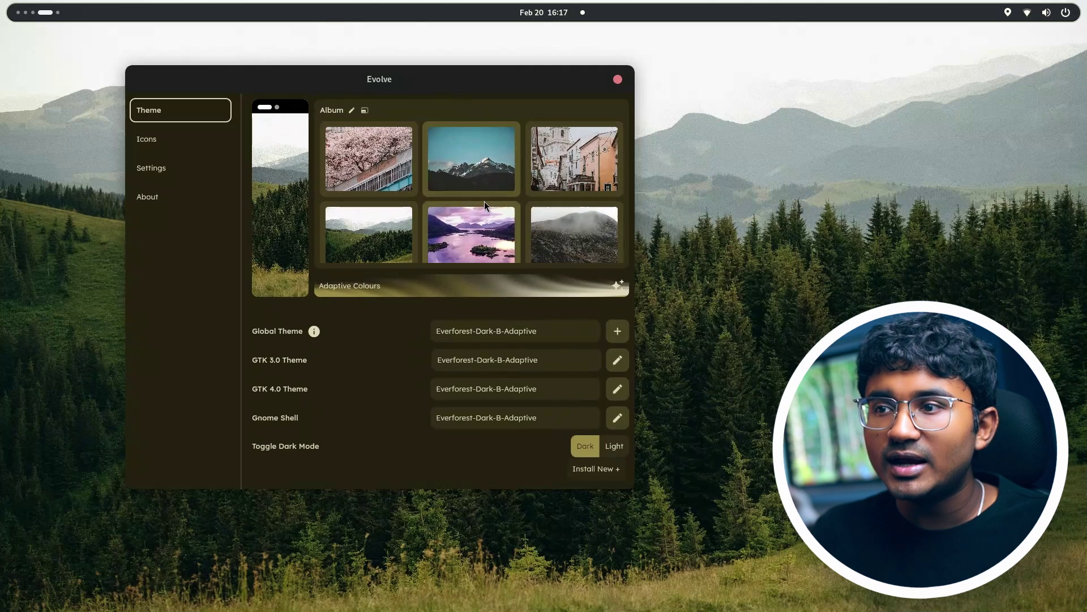
pyautogui.click(480, 164)
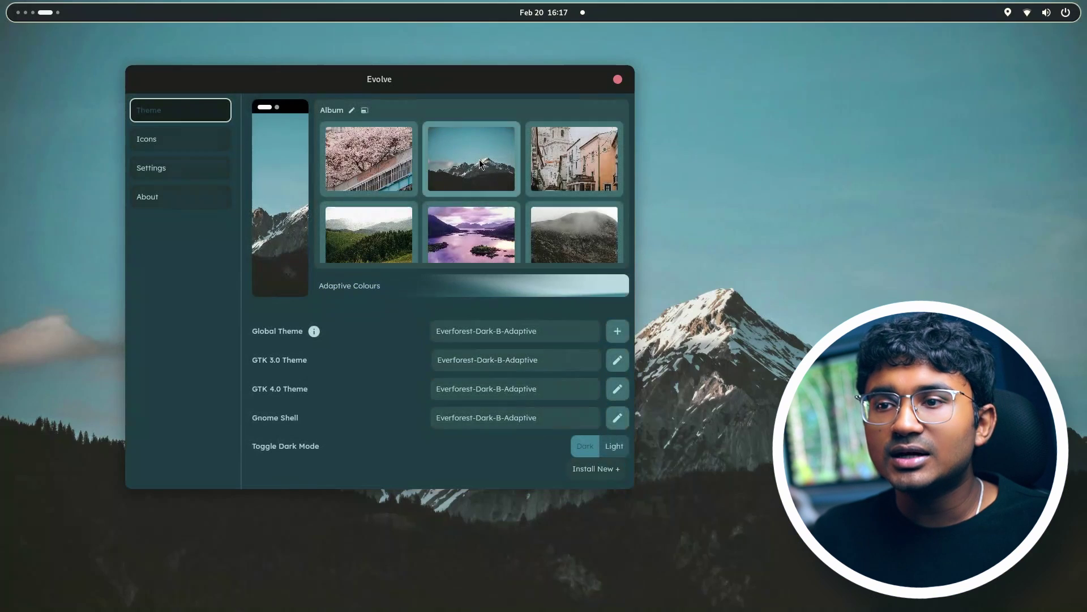
pyautogui.click(189, 148)
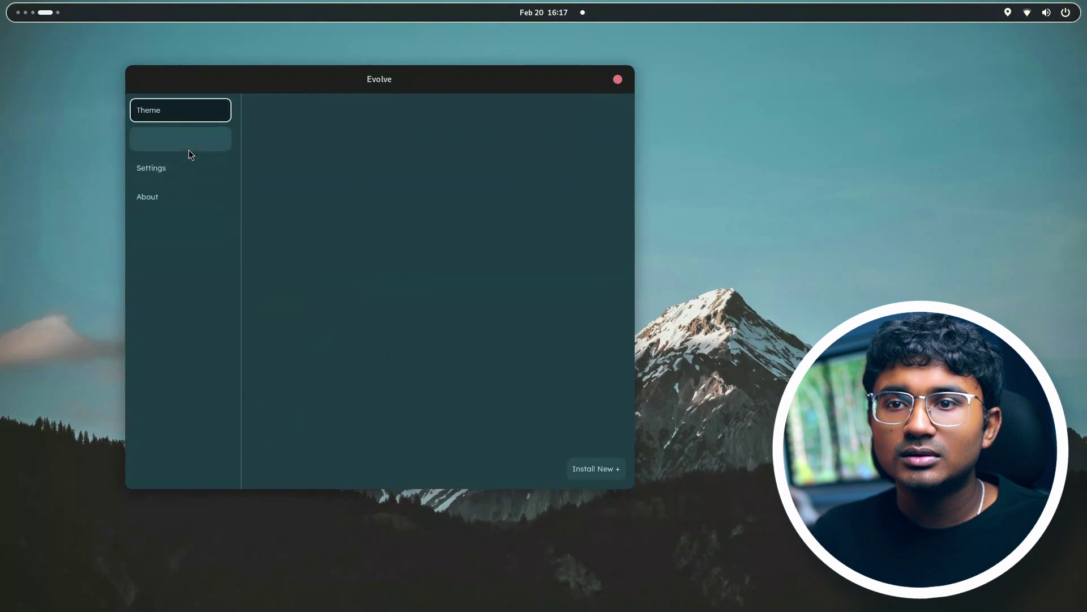
pyautogui.click(193, 119)
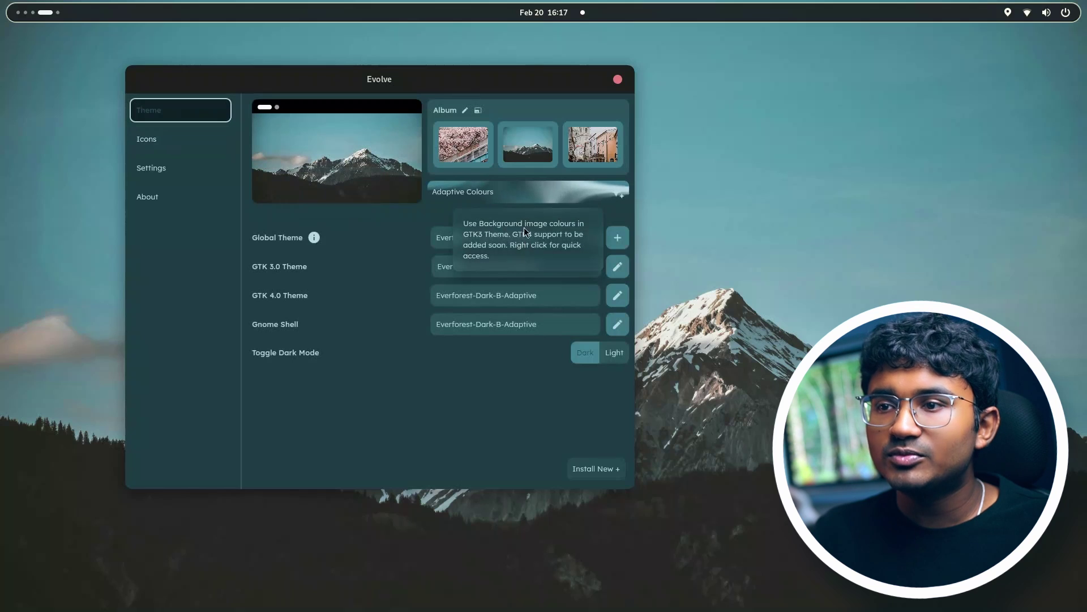
# Preview the mountain wallpaper's Adaptive Colours palettes, including mutedColor, and return to the Theme page with a neutral dark grey palette applied.
pyautogui.click(476, 188)
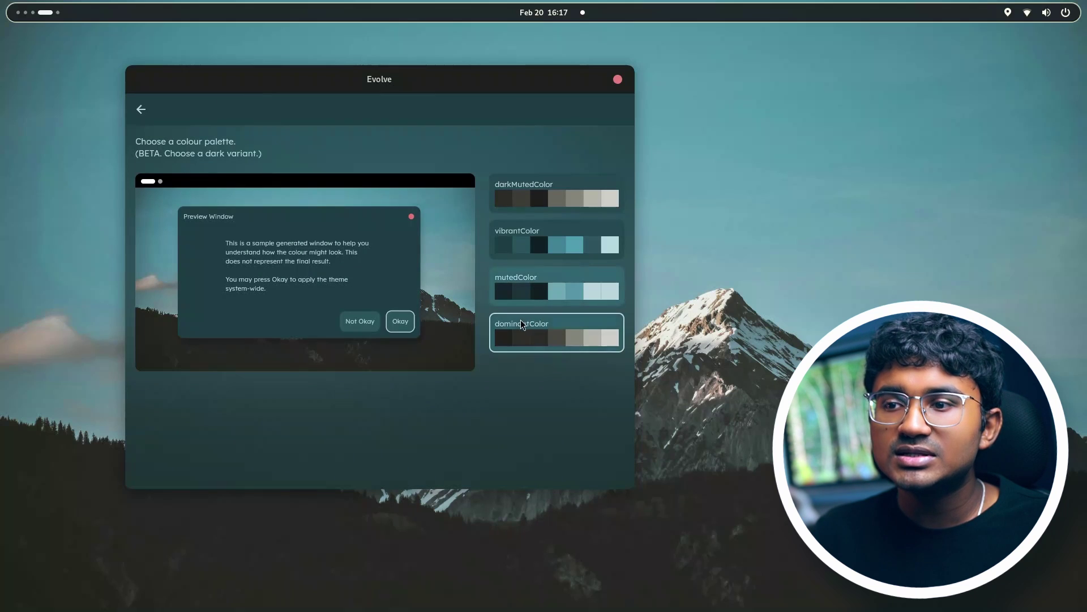
pyautogui.click(524, 286)
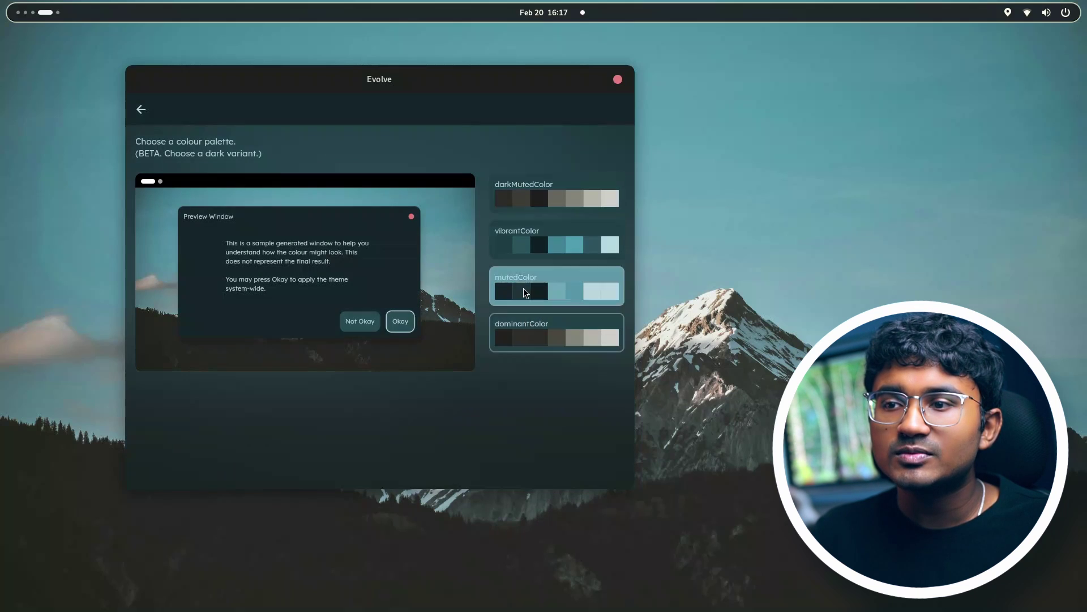
pyautogui.click(141, 110)
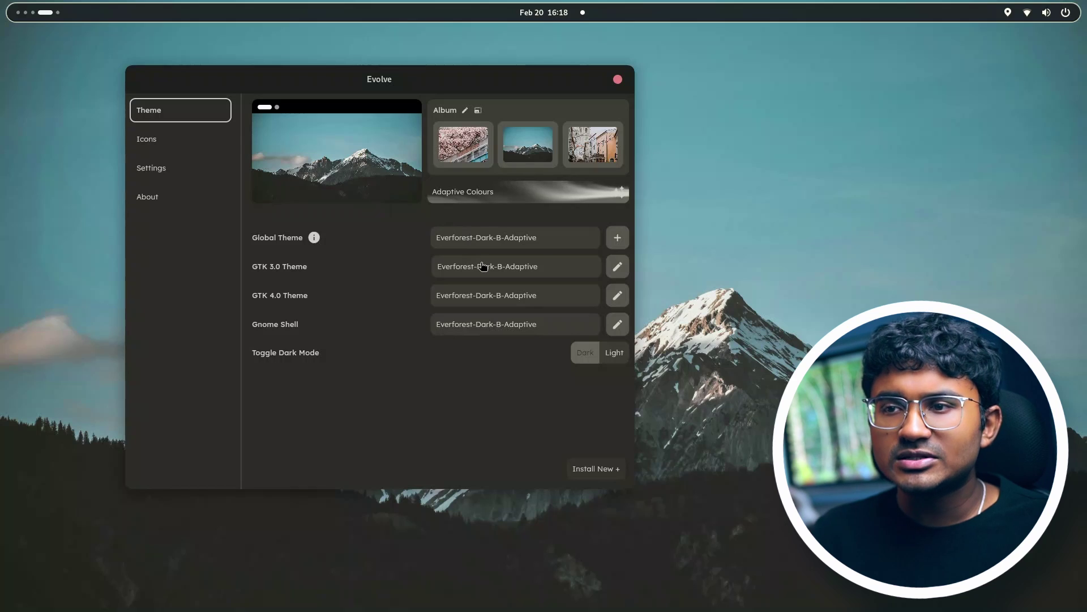
# Set the street tram image as the wallpaper and apply its mutedColor adaptive palette system-wide.
pyautogui.click(592, 144)
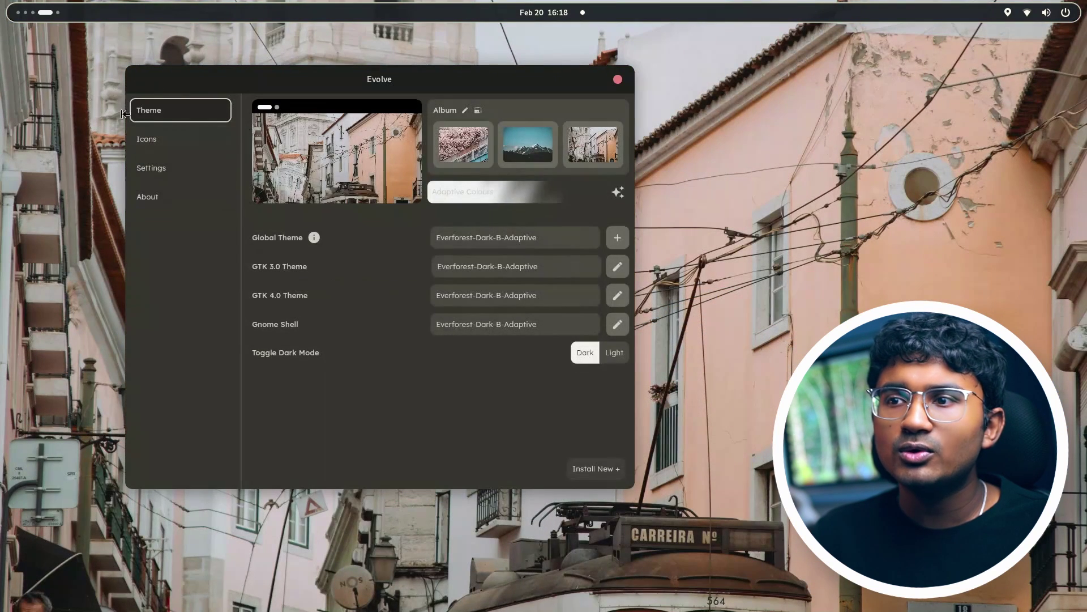
pyautogui.click(491, 195)
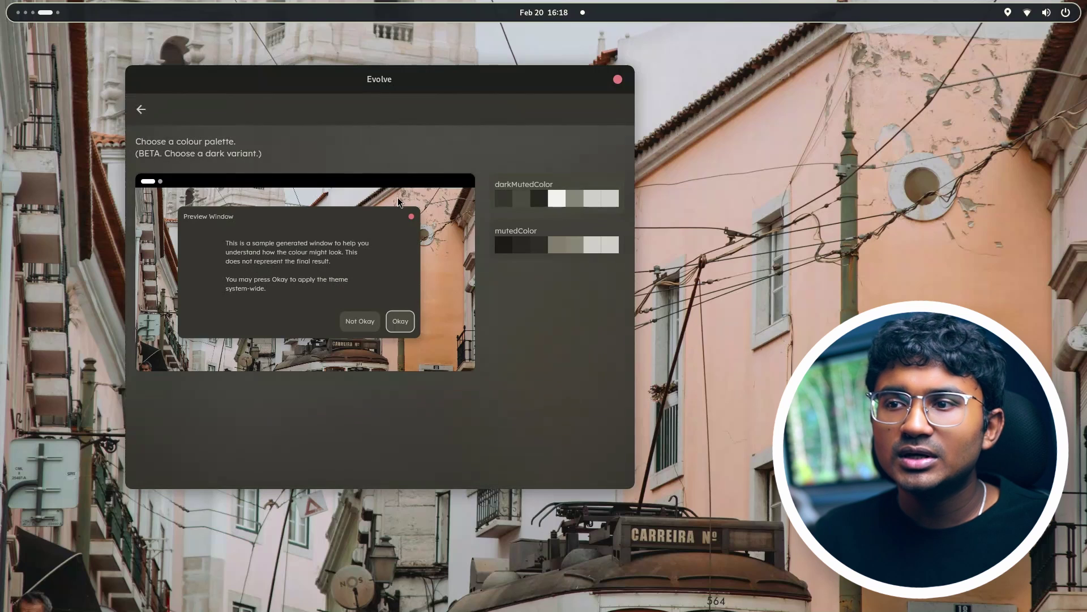
pyautogui.click(558, 245)
pyautogui.click(400, 321)
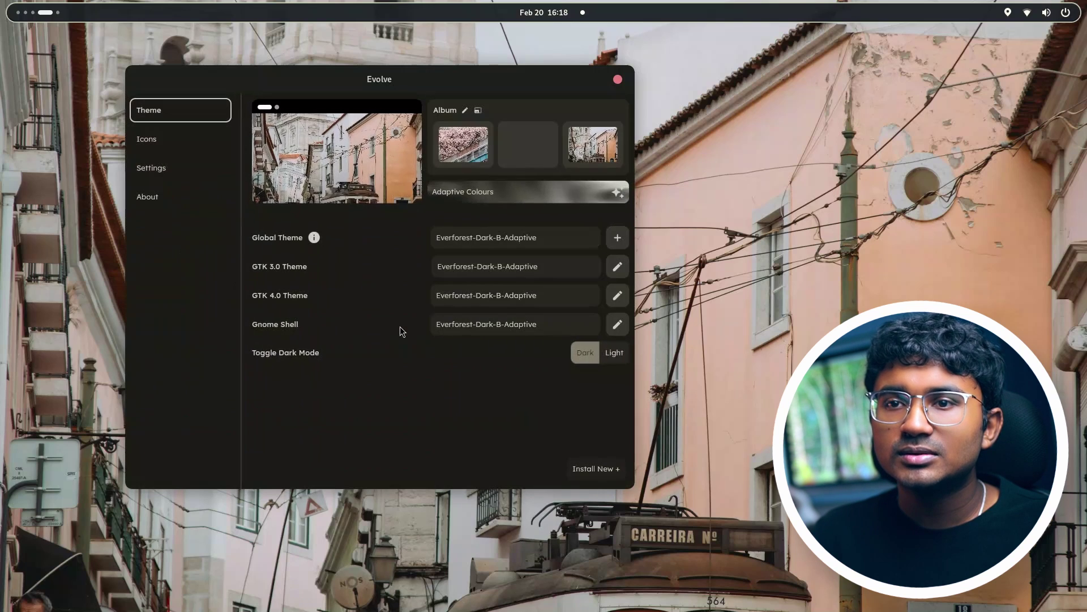
pyautogui.press('super')
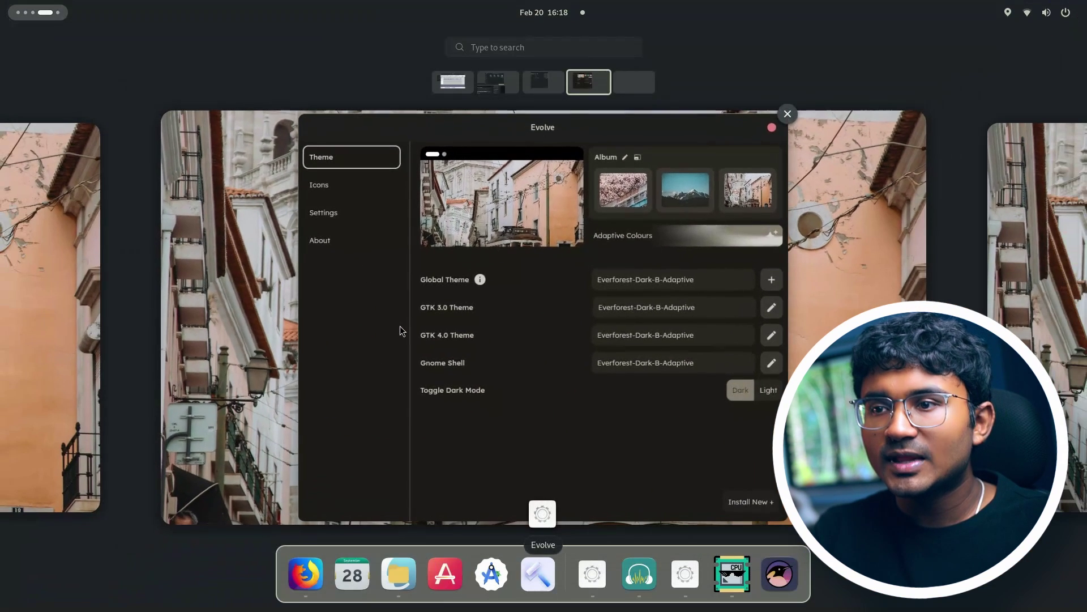
pyautogui.write('twe')
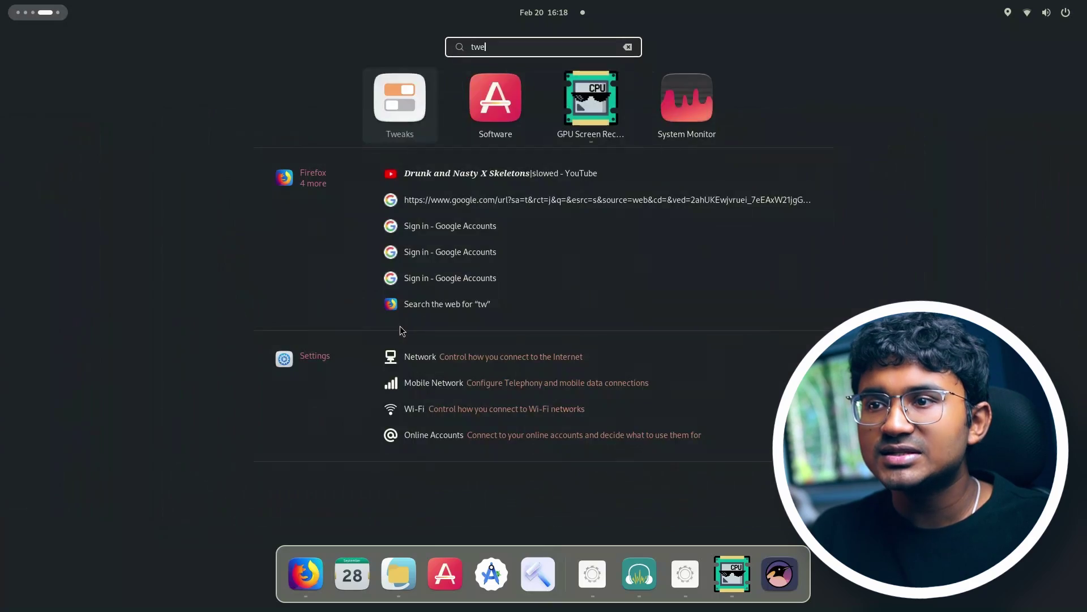
pyautogui.press('super')
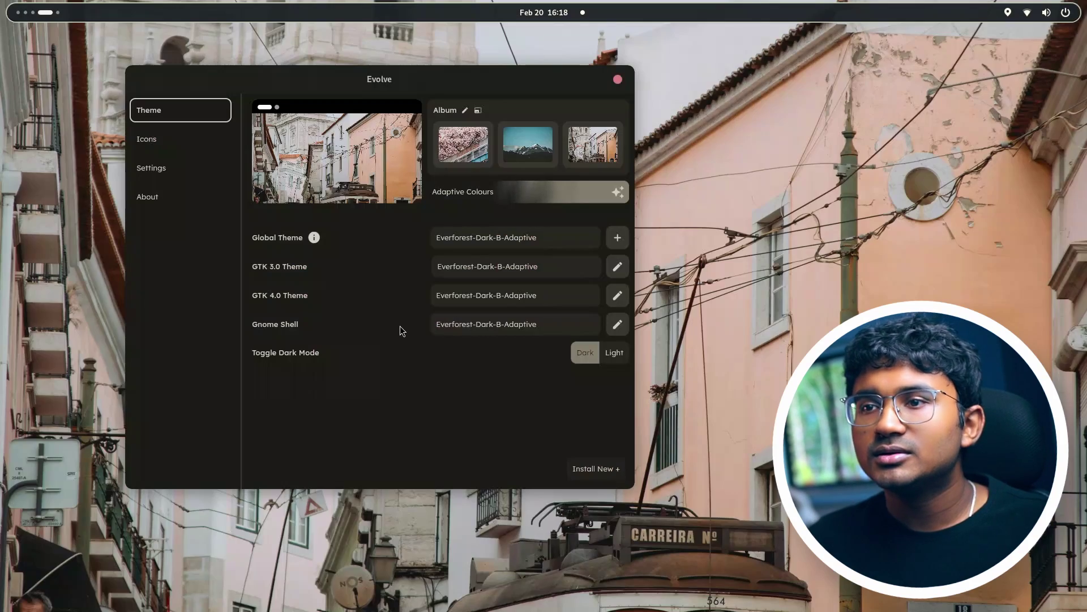
# Set the forested hills image as the wallpaper and apply its dark green adaptive palette.
pyautogui.click(480, 154)
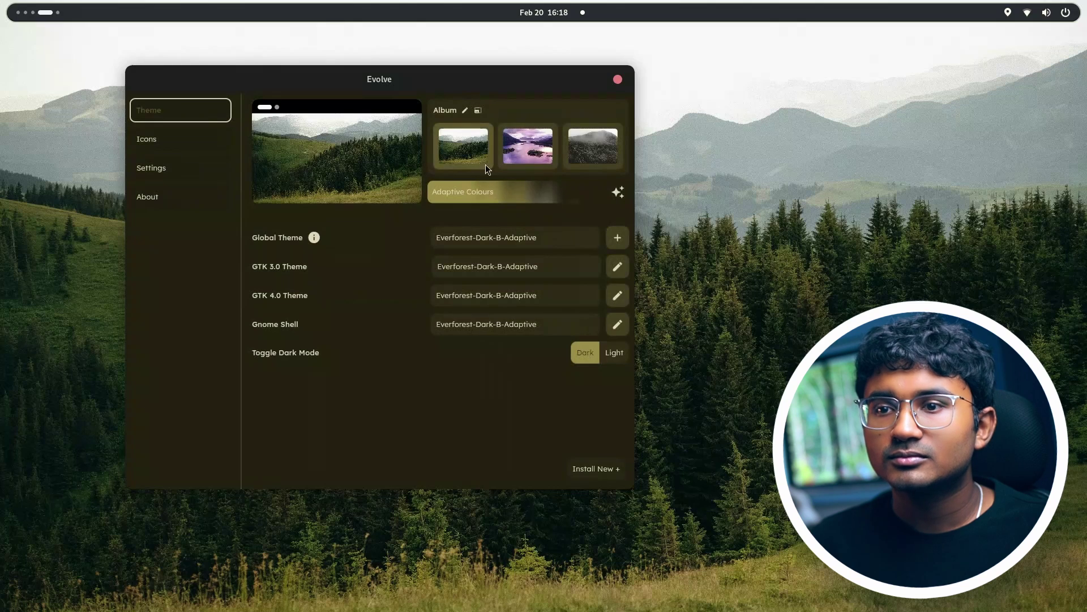
pyautogui.rightClick(497, 200)
pyautogui.click(566, 196)
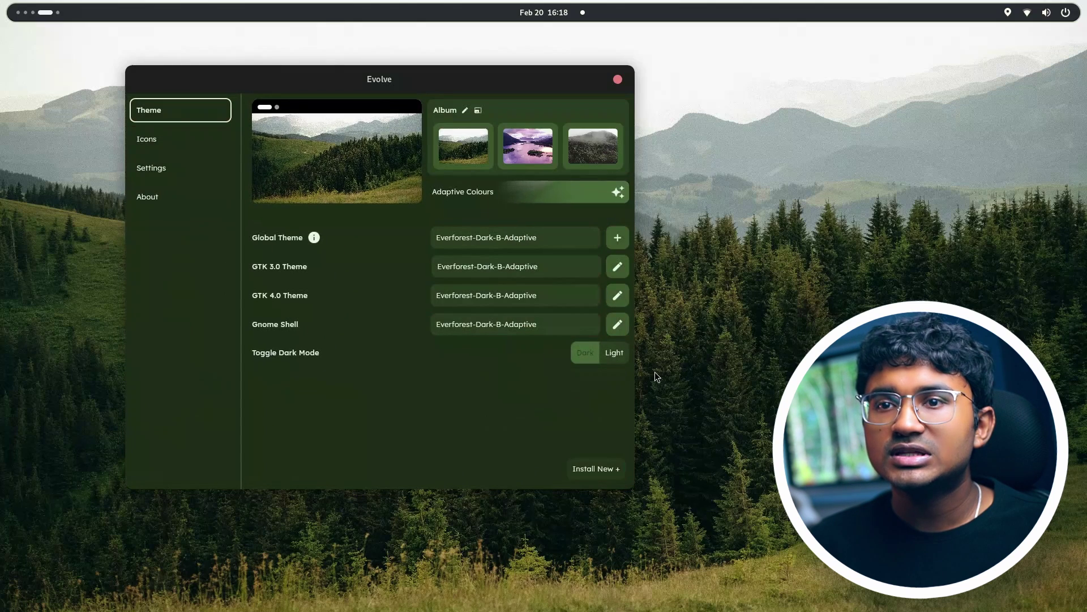
pyautogui.moveTo(433, 82); pyautogui.dragTo(350, 107)
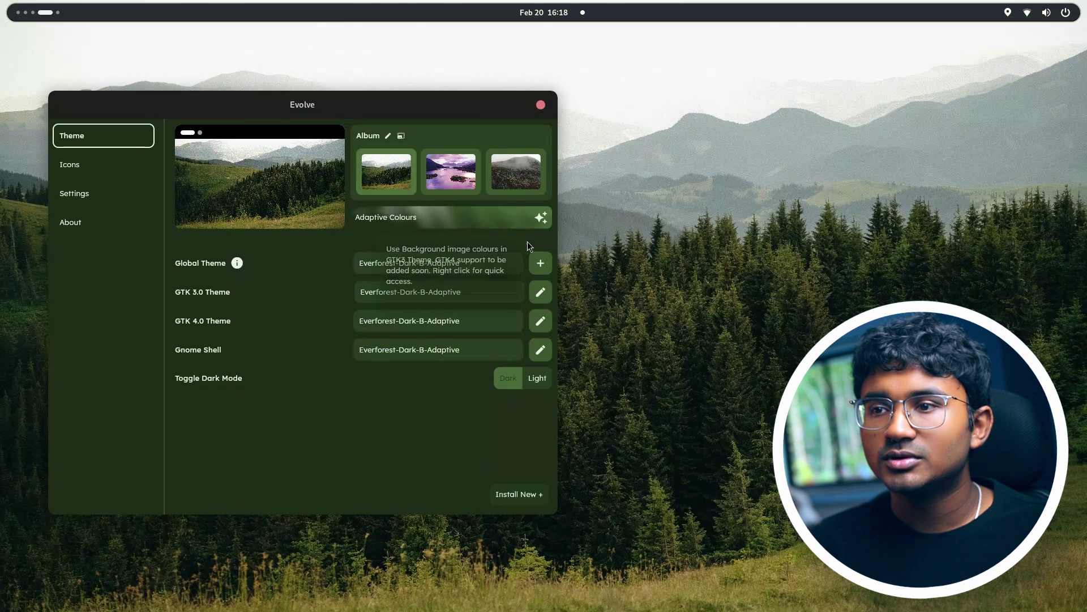
# Reduce the darkMutedColor palette's saturation, raise its brightness slightly, and apply the adjusted palette system-wide.
pyautogui.rightClick(420, 215)
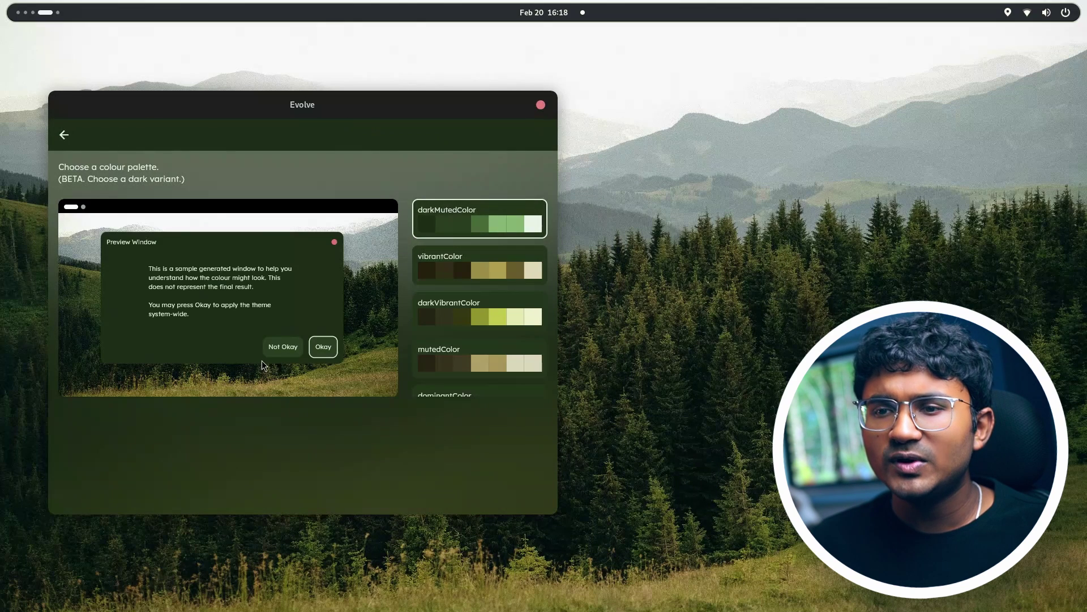
pyautogui.scroll(-1, 430, 318)
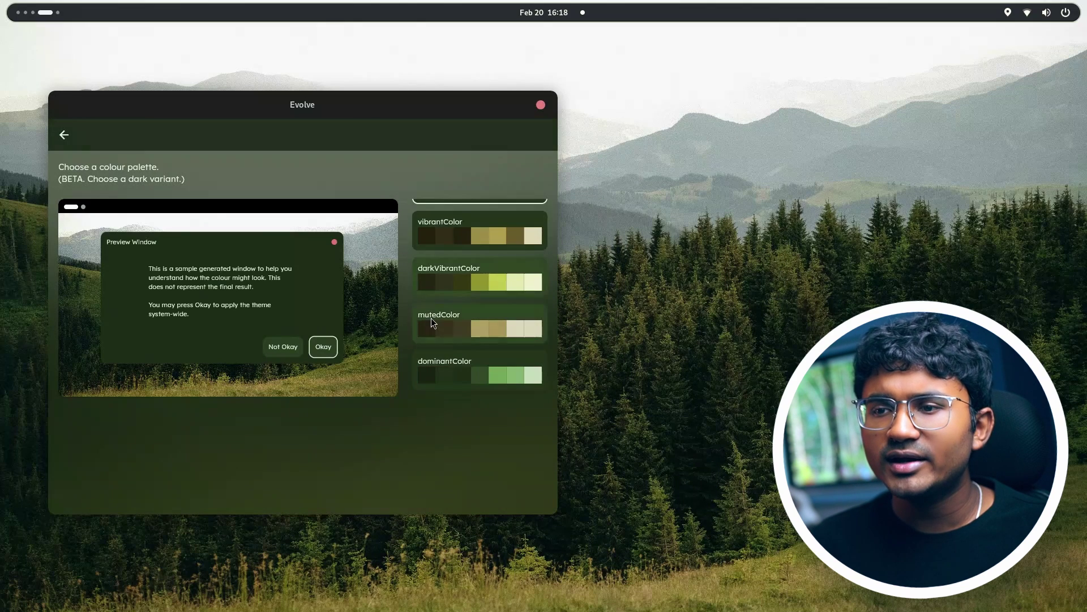
pyautogui.click(284, 343)
pyautogui.moveTo(161, 329); pyautogui.dragTo(166, 325)
pyautogui.moveTo(199, 287); pyautogui.dragTo(168, 289)
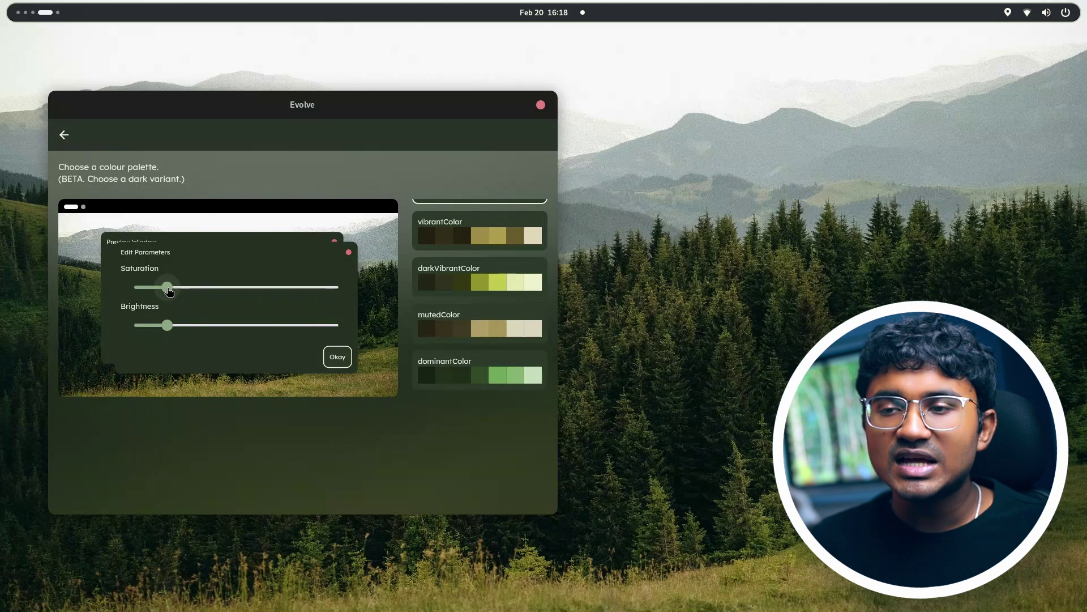
pyautogui.click(335, 361)
pyautogui.click(315, 348)
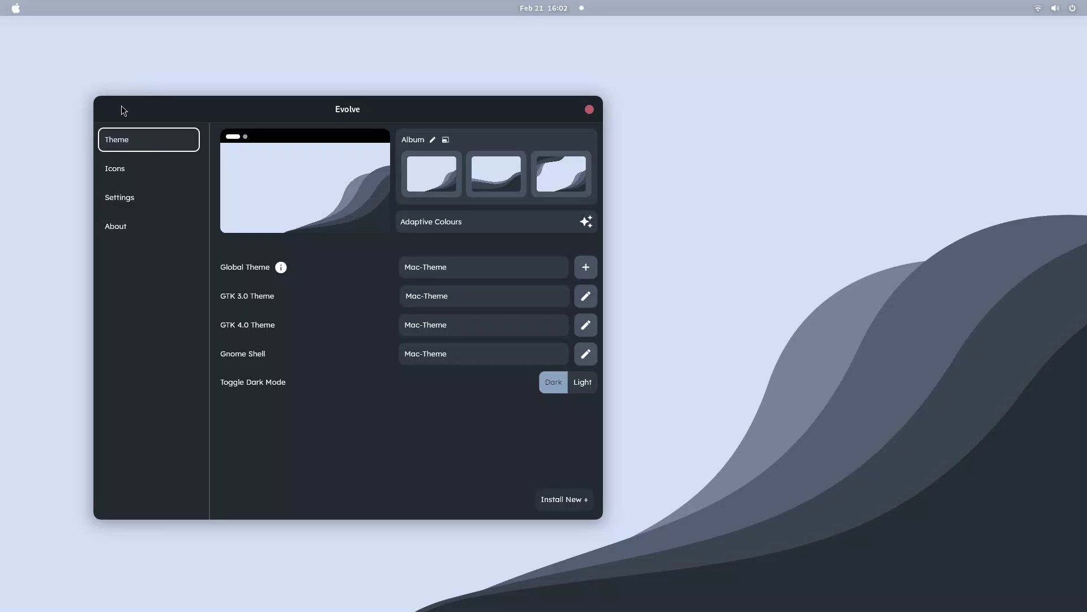
# Switch the album area to AT+ themes and apply Evergreen, Mac X Nord, and Evergreen again.
pyautogui.click(445, 140)
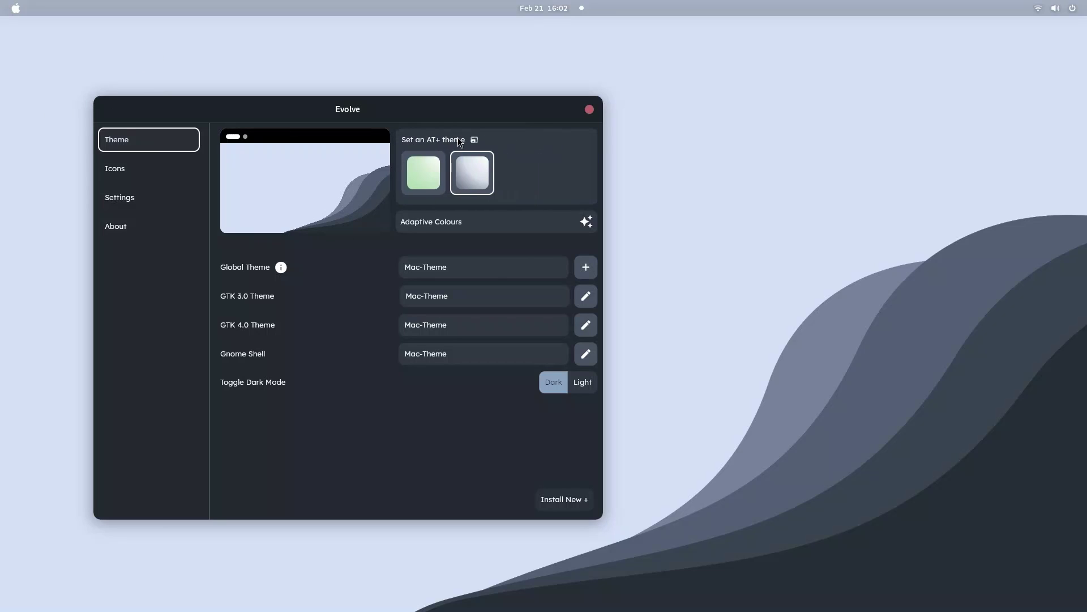
pyautogui.click(413, 179)
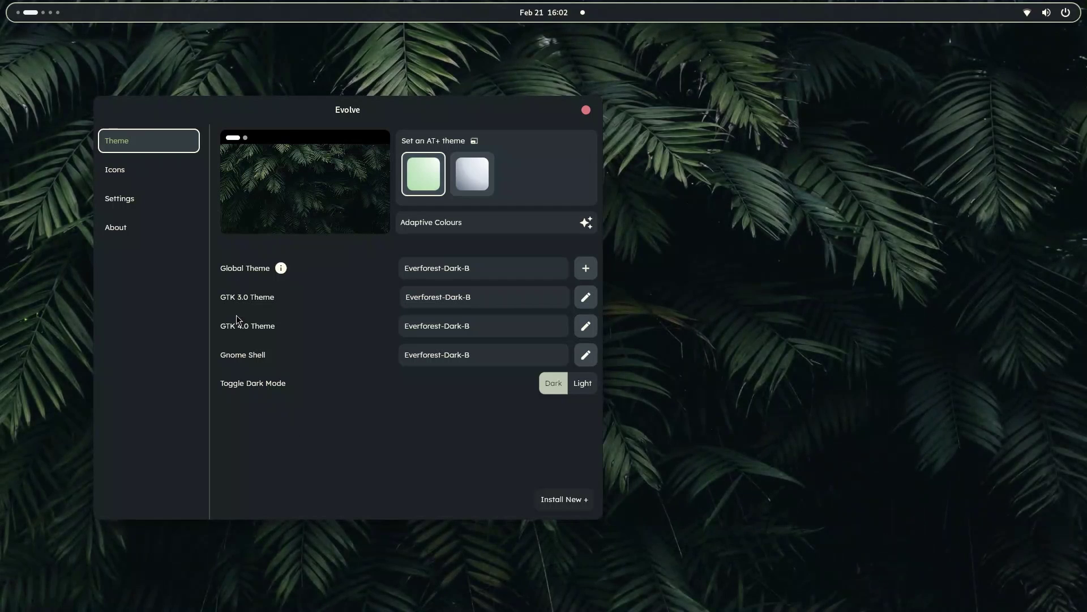
pyautogui.moveTo(477, 171)
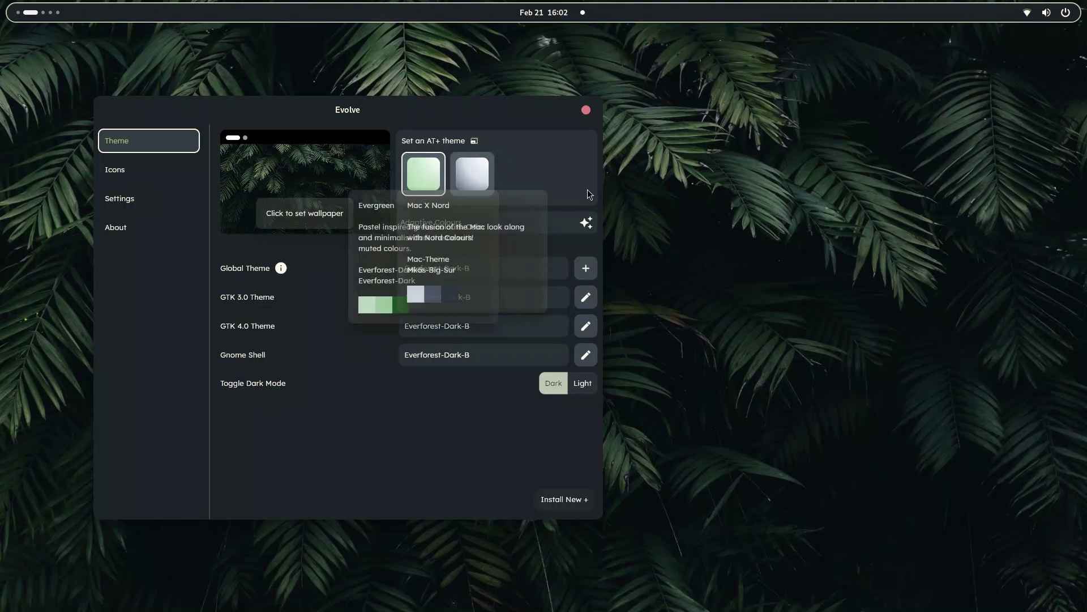
pyautogui.click(478, 171)
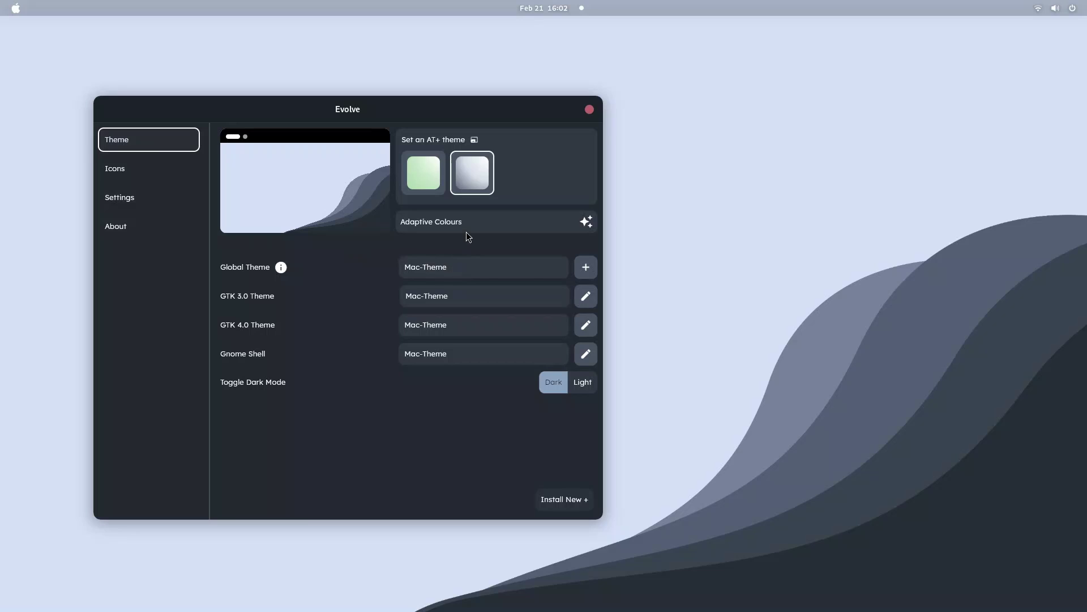
pyautogui.click(421, 173)
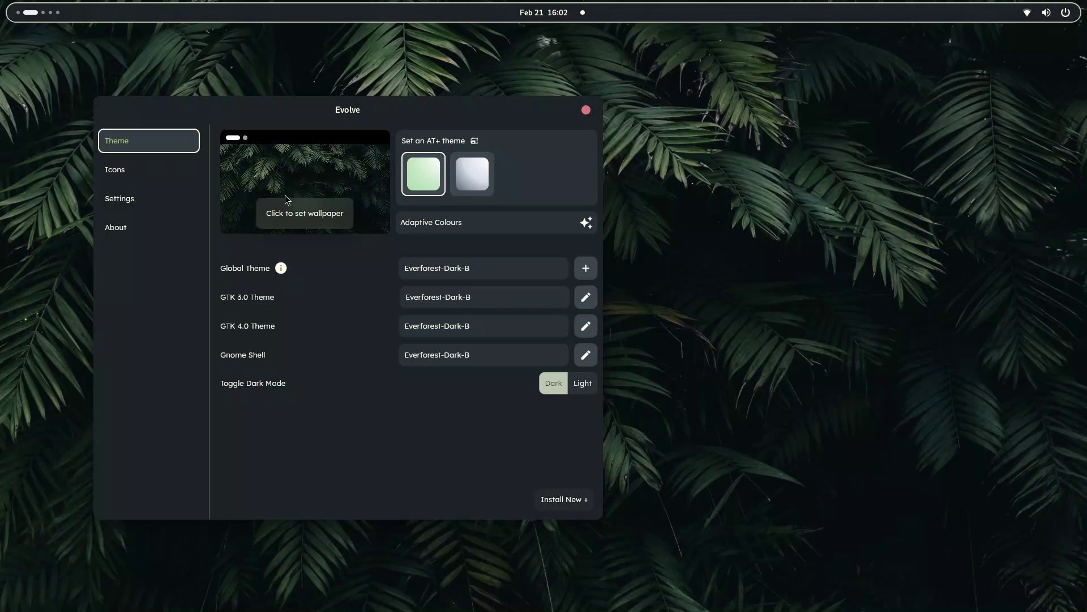
# Set the red painted wood image as the wallpaper and turn on Adaptive Colours for it.
pyautogui.click(299, 180)
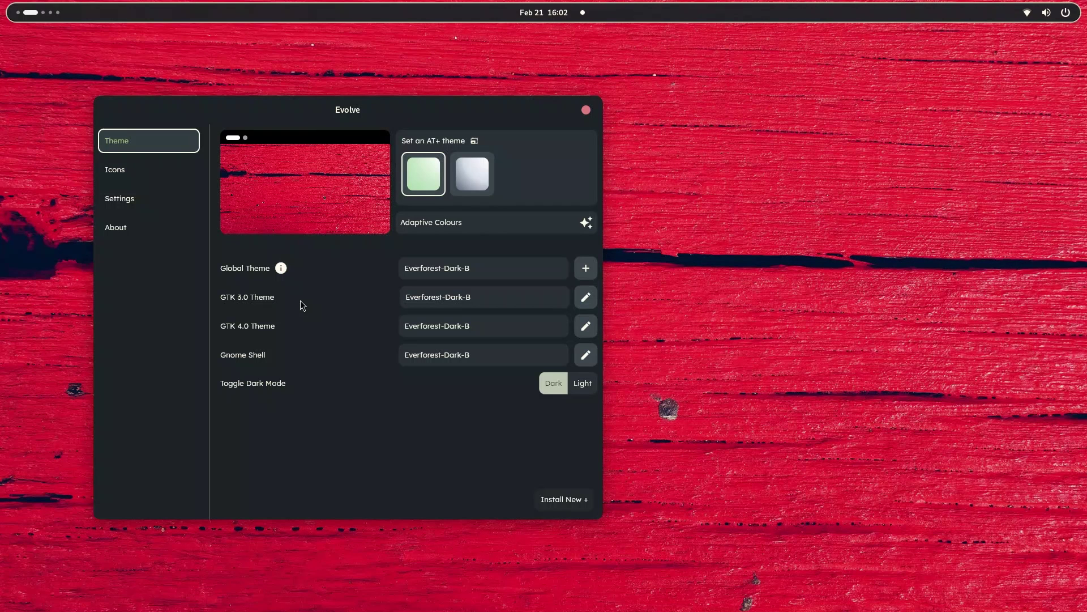
pyautogui.moveTo(345, 113); pyautogui.dragTo(378, 132)
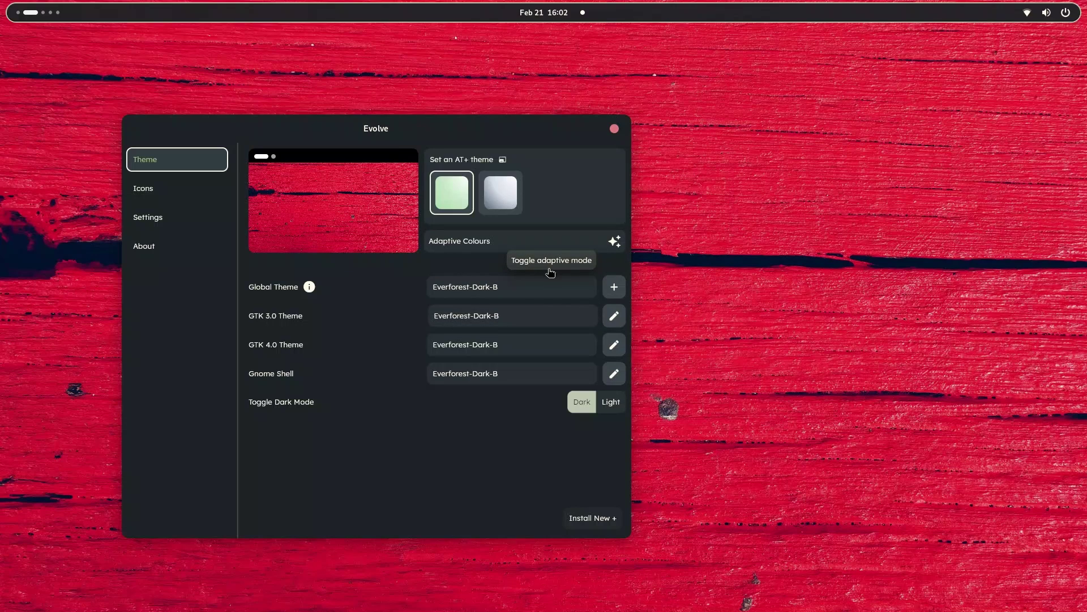
pyautogui.click(526, 261)
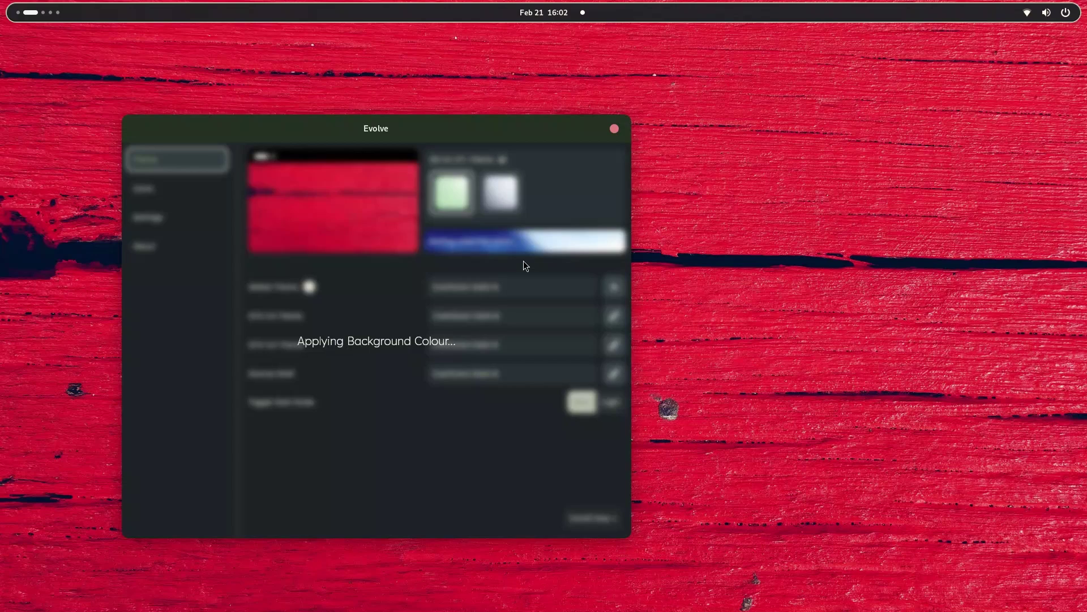
pyautogui.moveTo(454, 131); pyautogui.dragTo(512, 113)
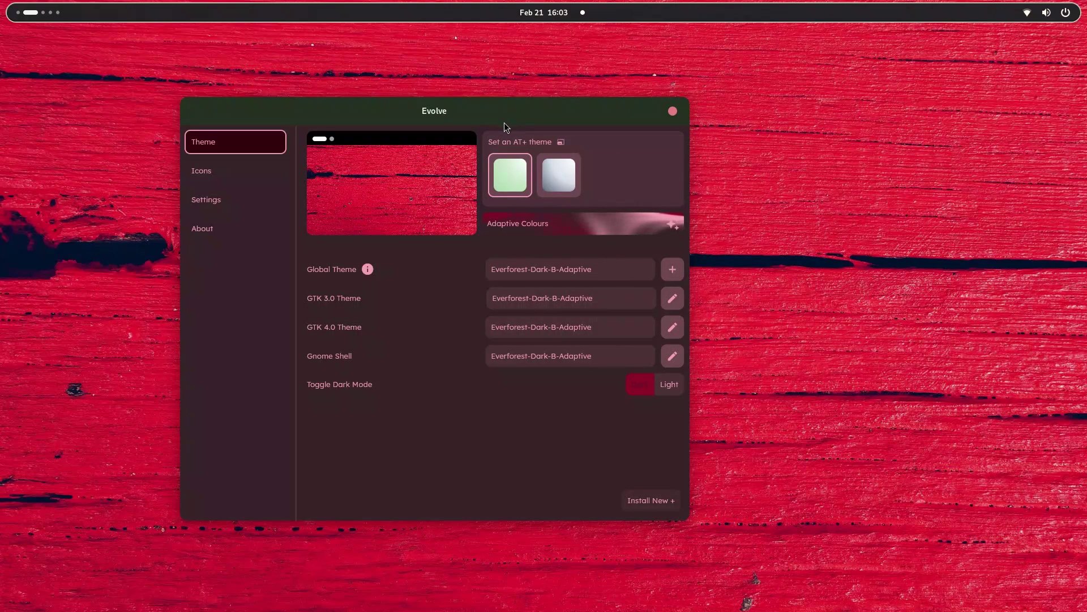
pyautogui.moveTo(641, 388)
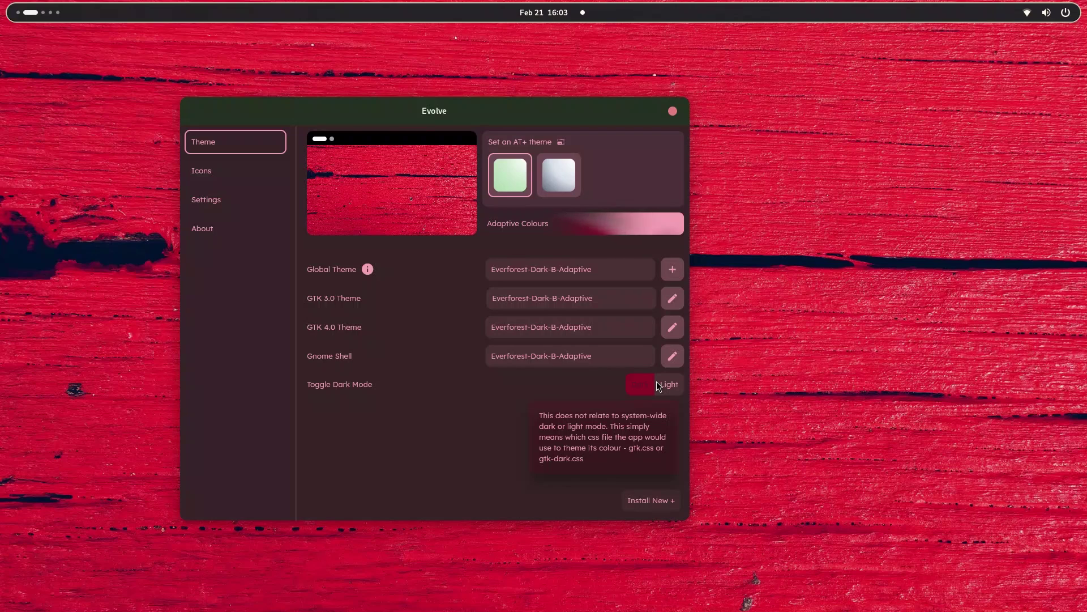
# Open Tweaks, move its window to the lower right to inspect the red adaptive theme, and bring Evolve back to the front.
pyautogui.press('super')
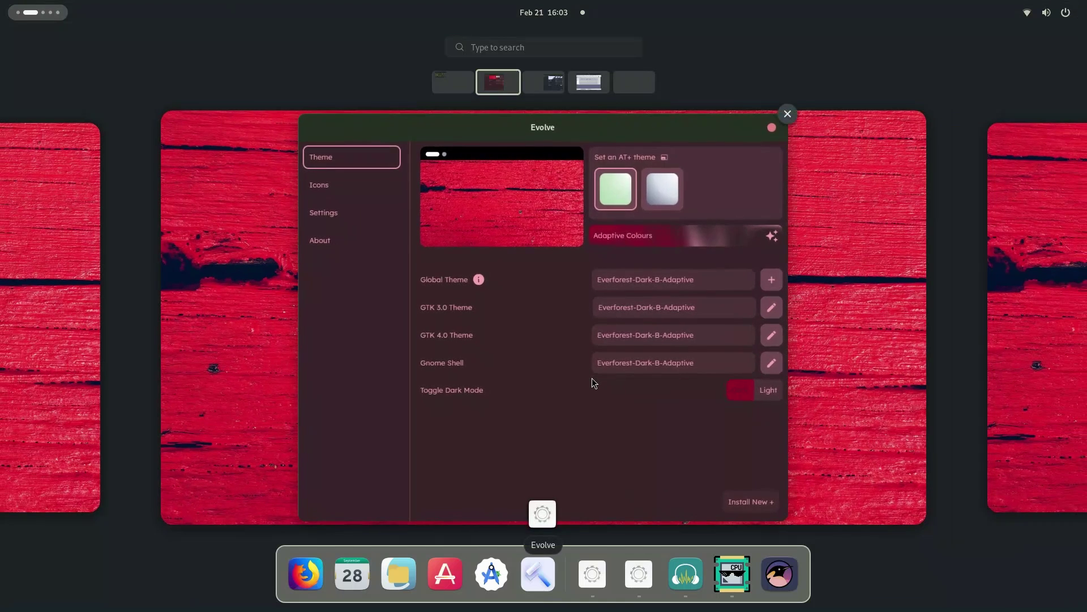
pyautogui.write('twe')
pyautogui.press('Return')
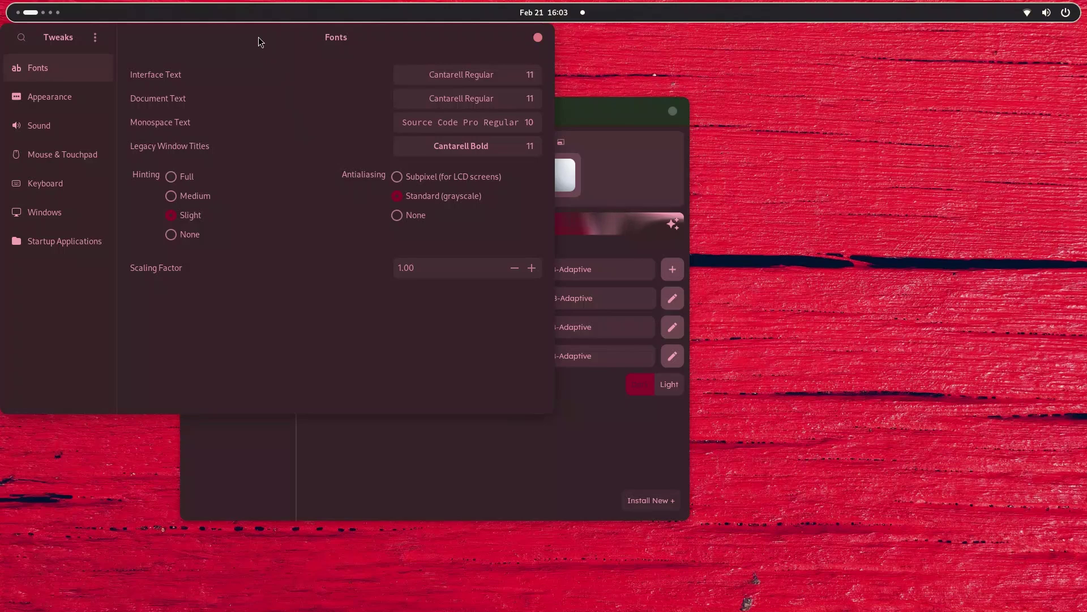
pyautogui.moveTo(258, 36); pyautogui.dragTo(611, 199)
pyautogui.click(527, 112)
# Preview the red wallpaper's darkMutedColor and darkVibrantColor palettes, and apply darkMutedColor system-wide.
pyautogui.moveTo(577, 229)
pyautogui.click(661, 229)
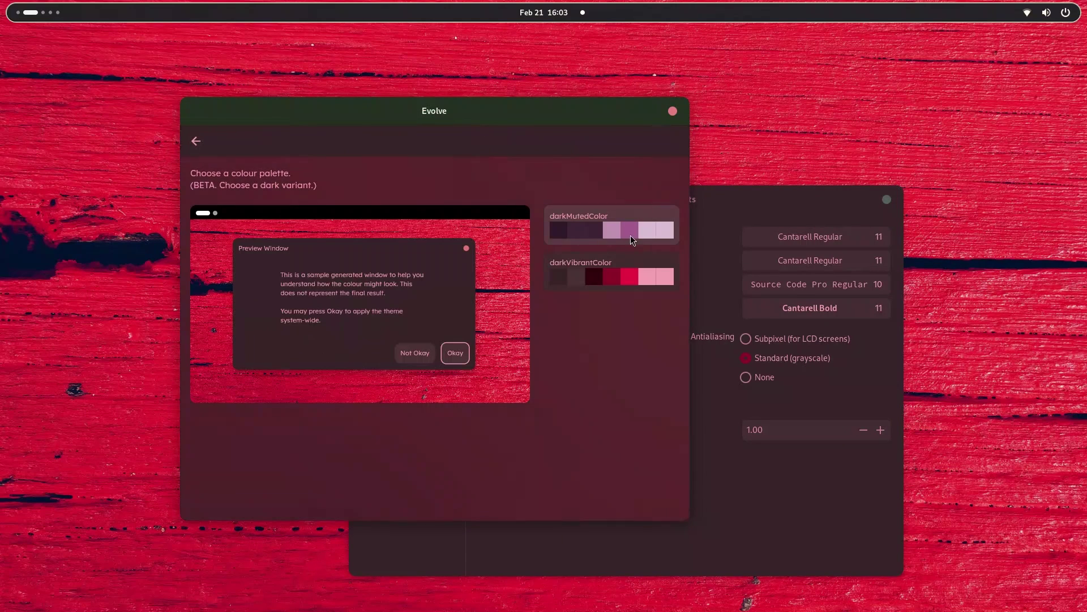
pyautogui.click(573, 221)
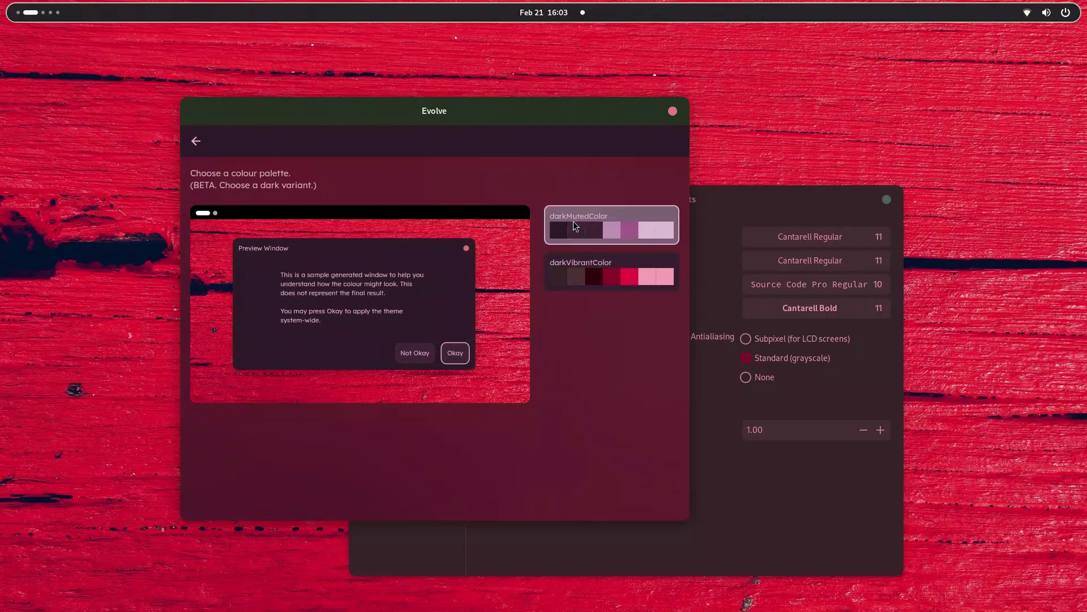
pyautogui.click(579, 266)
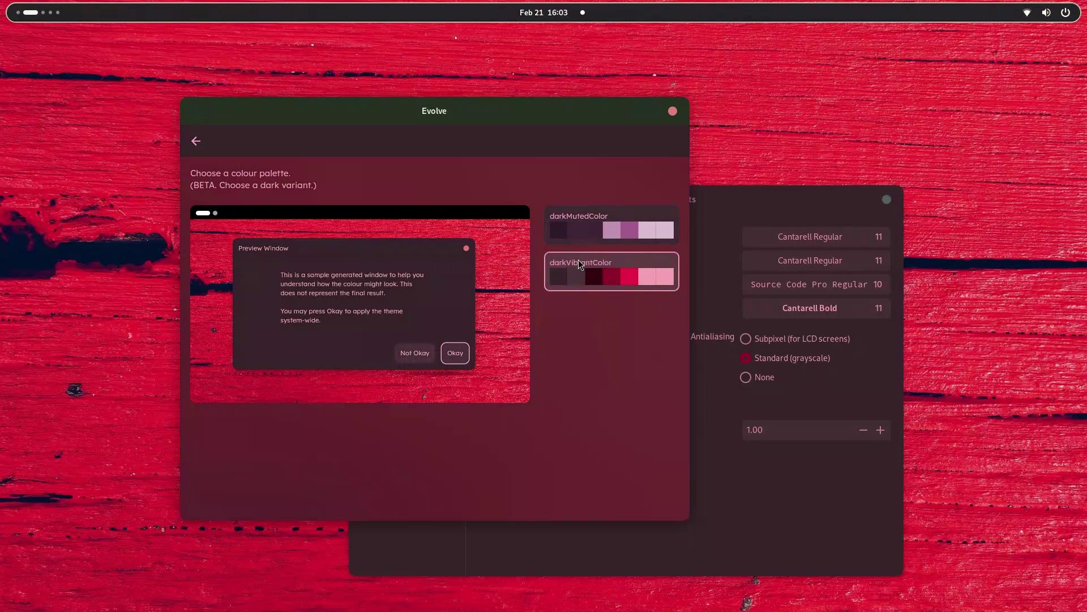
pyautogui.click(579, 223)
pyautogui.click(451, 362)
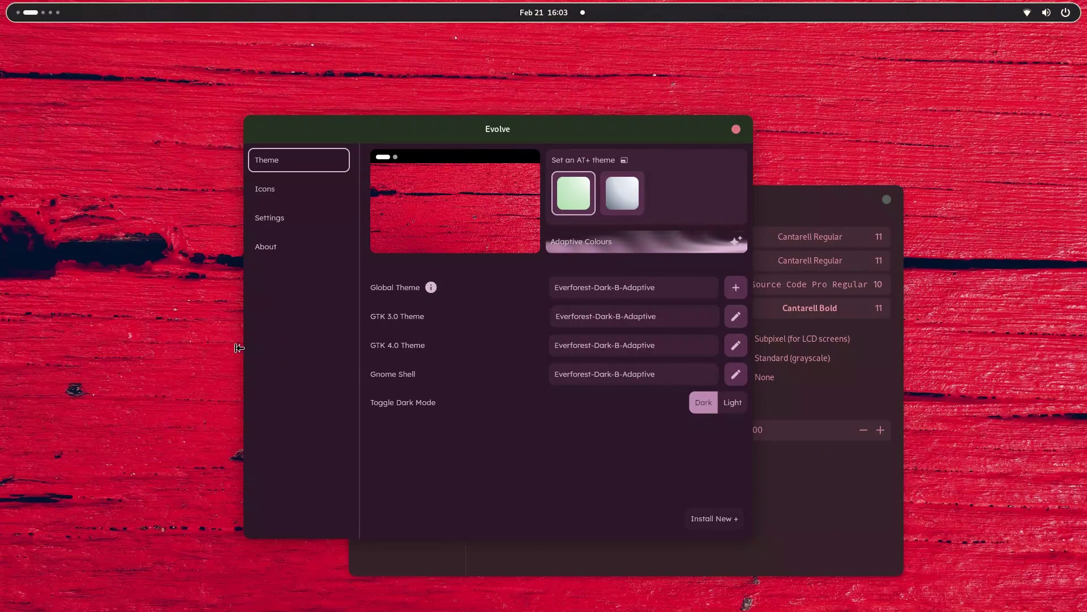
# Compare the About pages of the current and older Evolve windows on neighbouring workspaces, and close the older window.
pyautogui.click(625, 247)
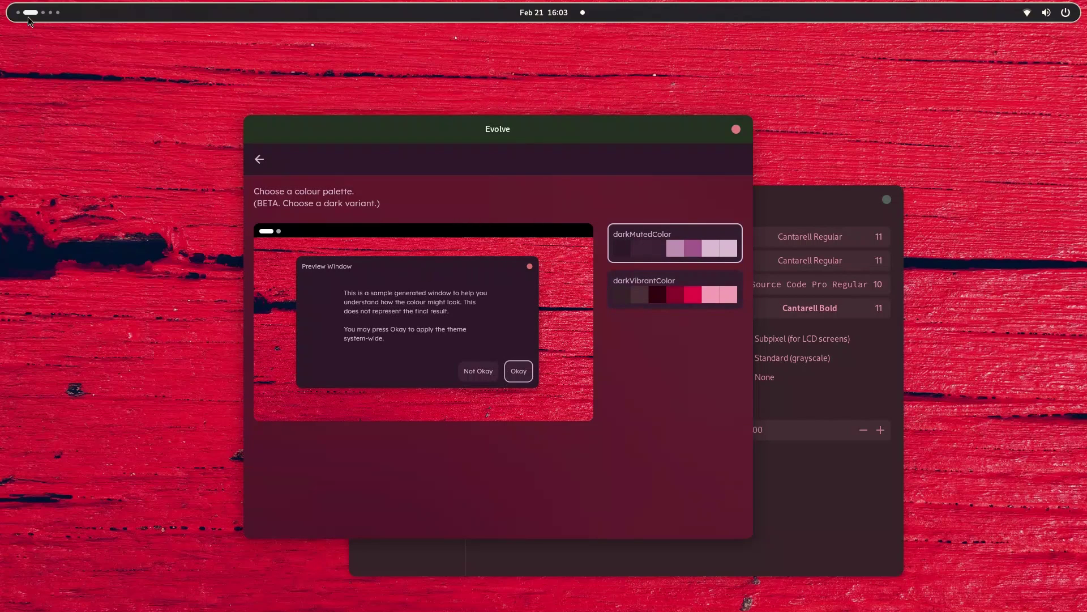
pyautogui.scroll(-1, 40, 15)
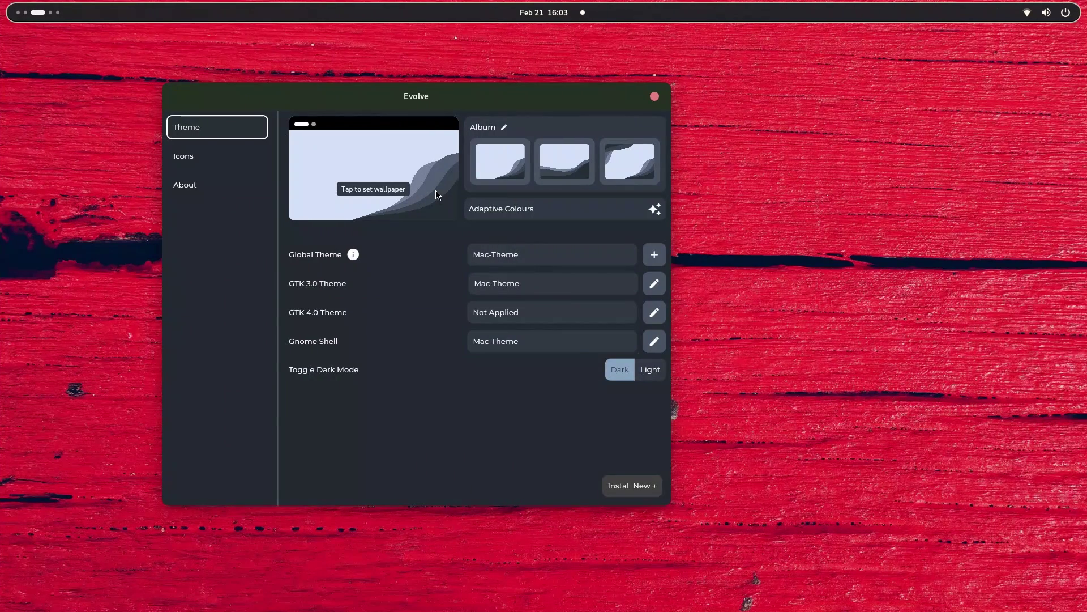
pyautogui.click(187, 185)
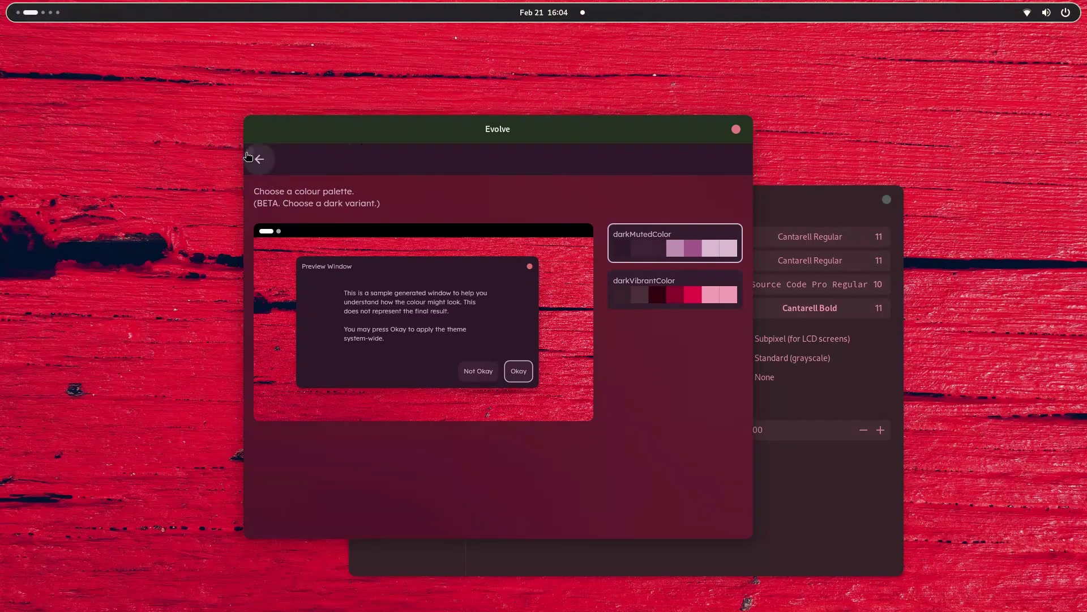
pyautogui.click(252, 156)
pyautogui.click(294, 249)
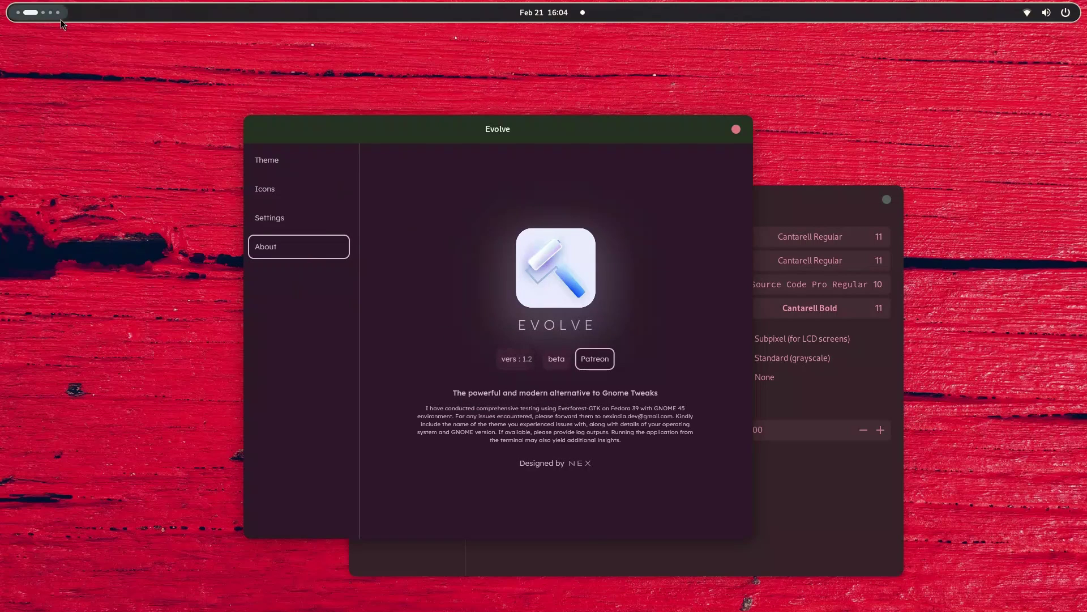
pyautogui.scroll(-1, 60, 19)
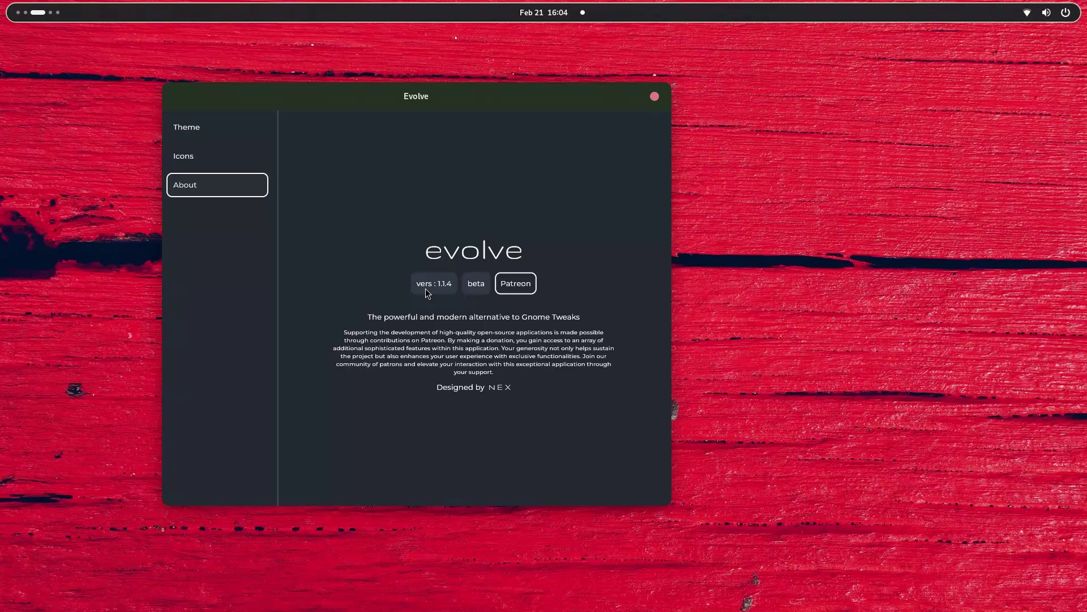
pyautogui.click(654, 98)
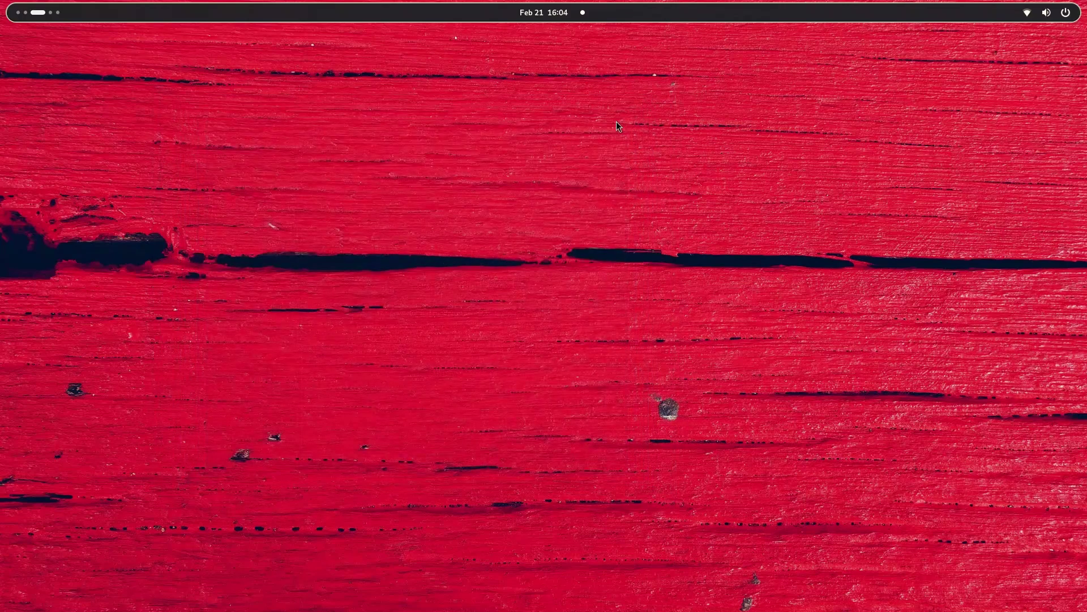
# Go to the fourth workspace, move its Evolve window towards the centre, and switch to the Audacity workspace.
pyautogui.click(59, 12)
pyautogui.scroll(1, 600, 334)
pyautogui.click(641, 74)
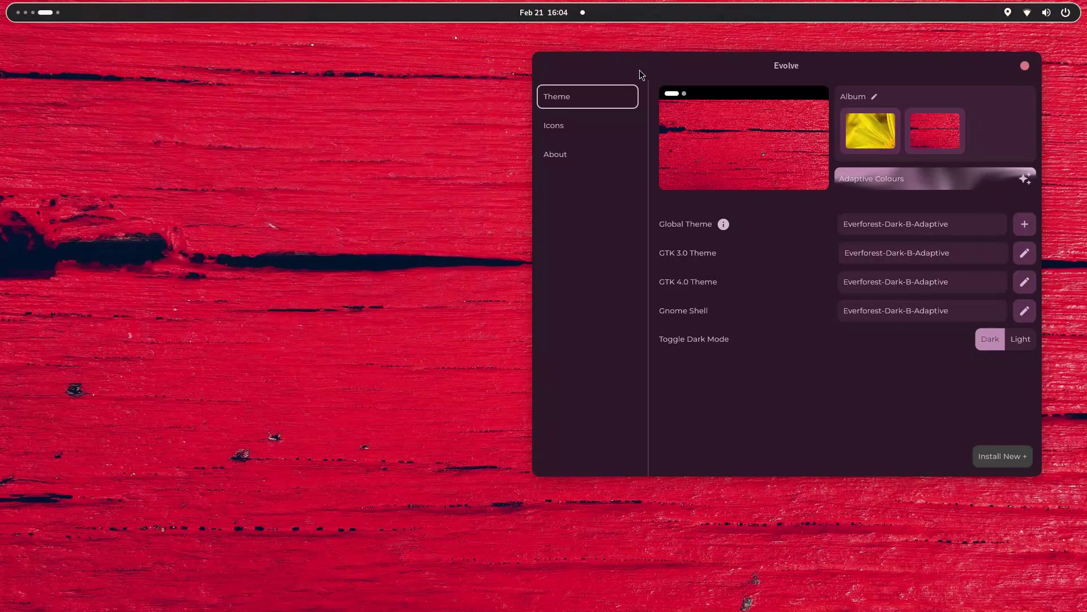
pyautogui.moveTo(641, 74); pyautogui.dragTo(306, 97)
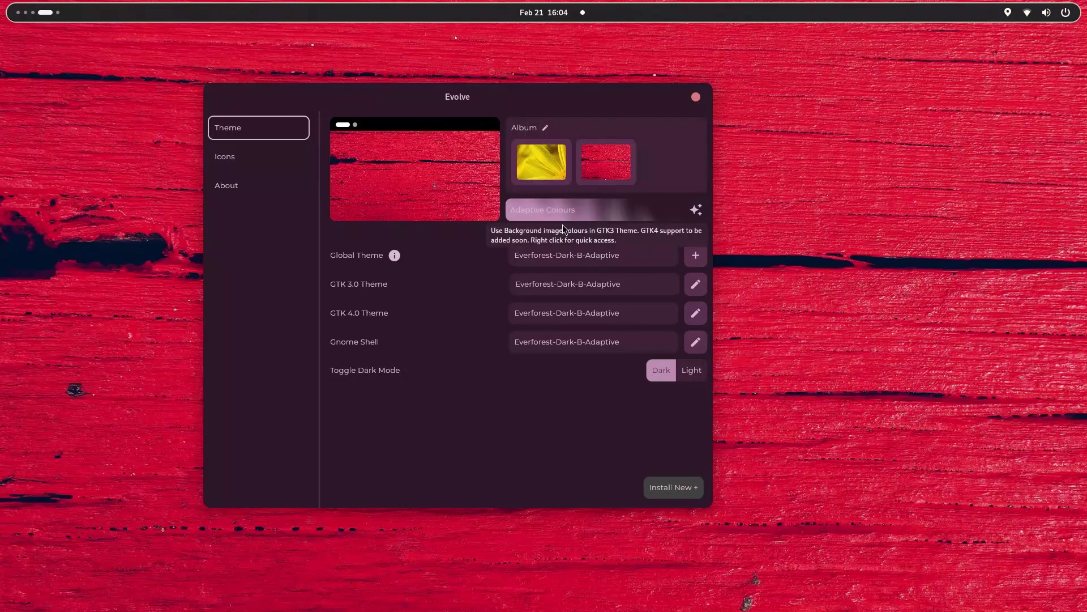
pyautogui.click(34, 15)
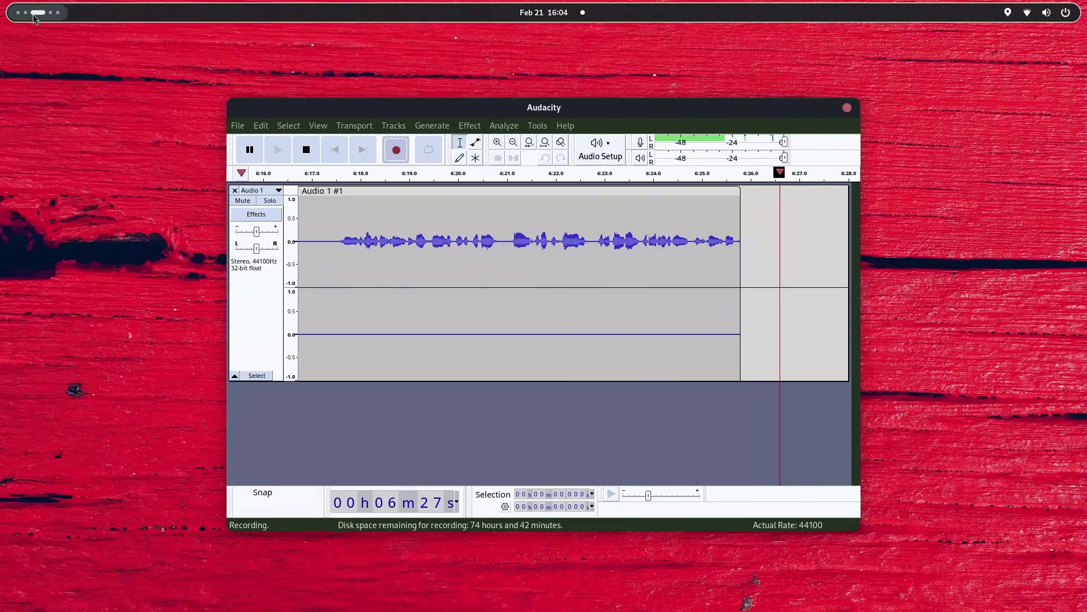
# Switch back through the workspaces to the older Evolve window and select the yellow flower wallpaper from its album.
pyautogui.scroll(1, 33, 15)
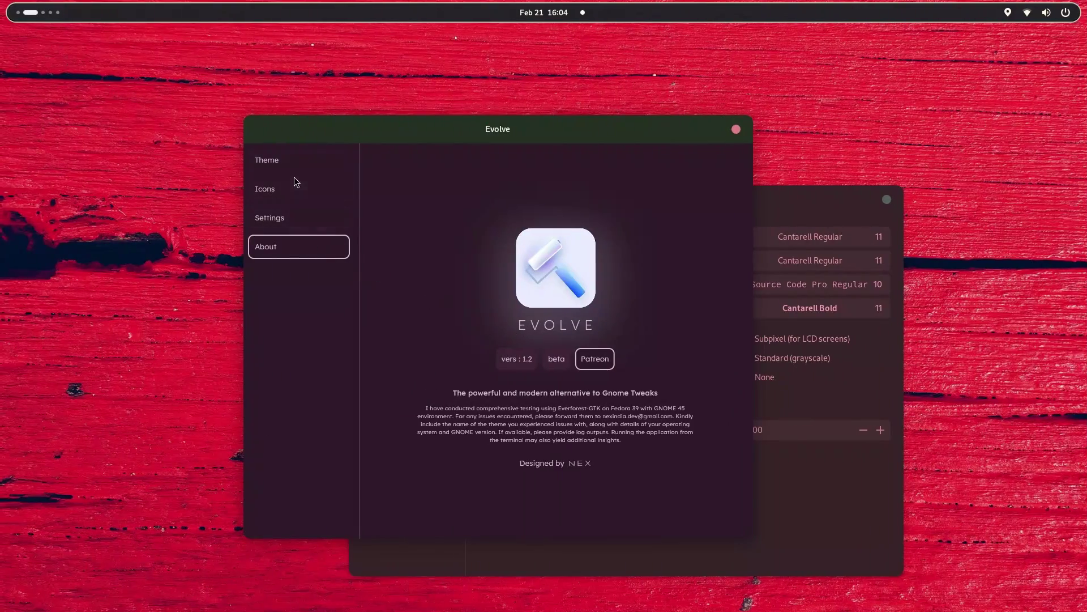
pyautogui.scroll(-2, 47, 15)
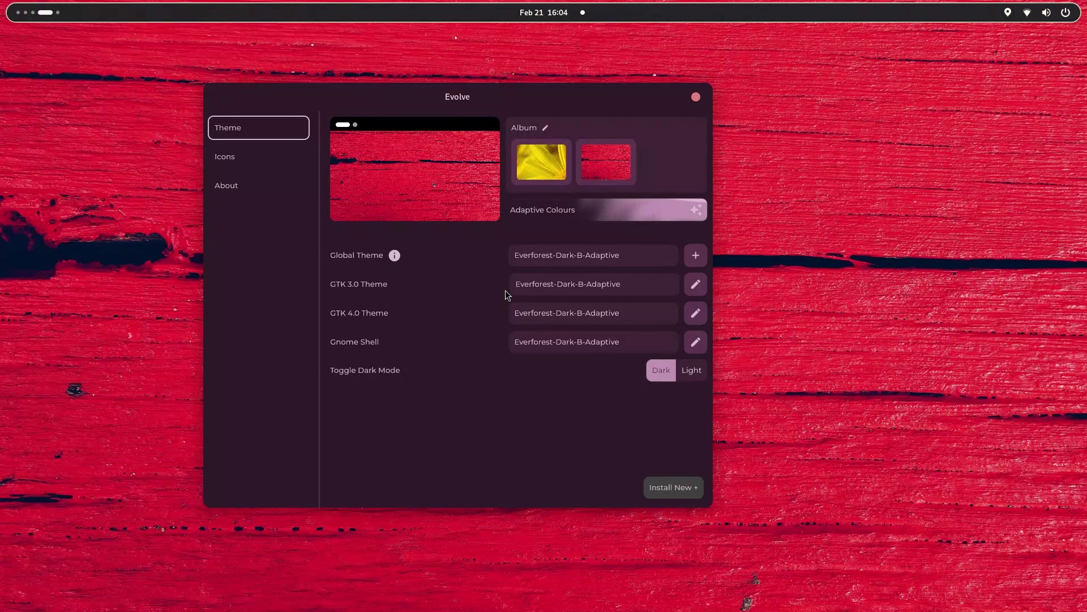
pyautogui.click(558, 163)
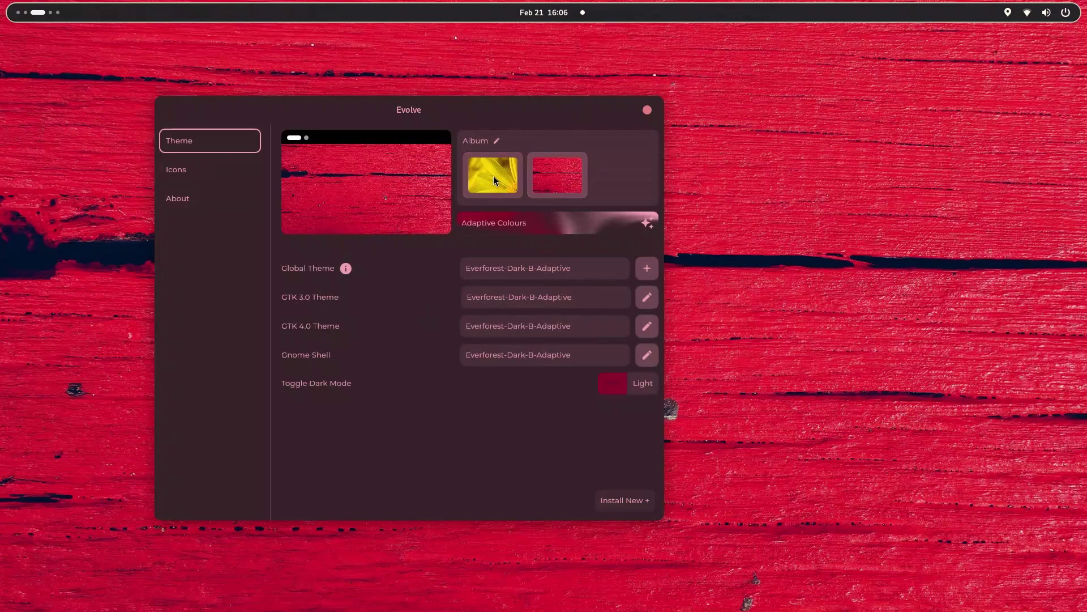
pyautogui.click(493, 176)
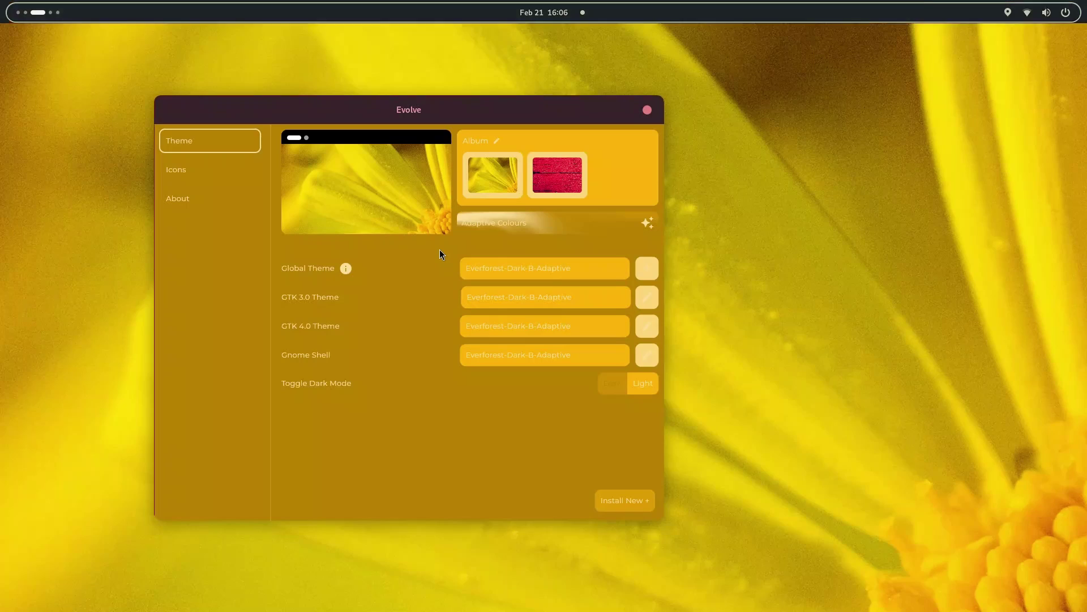
# Open Tweaks, move its window towards the centre to inspect the yellow adaptive theme, and close it.
pyautogui.press('super')
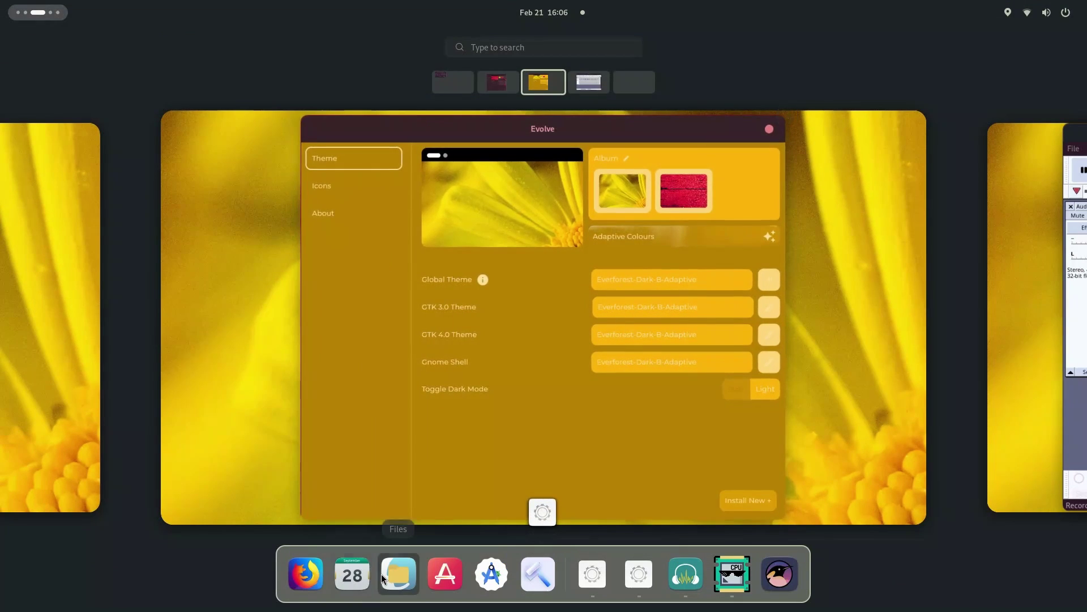
pyautogui.scroll(1, 504, 383)
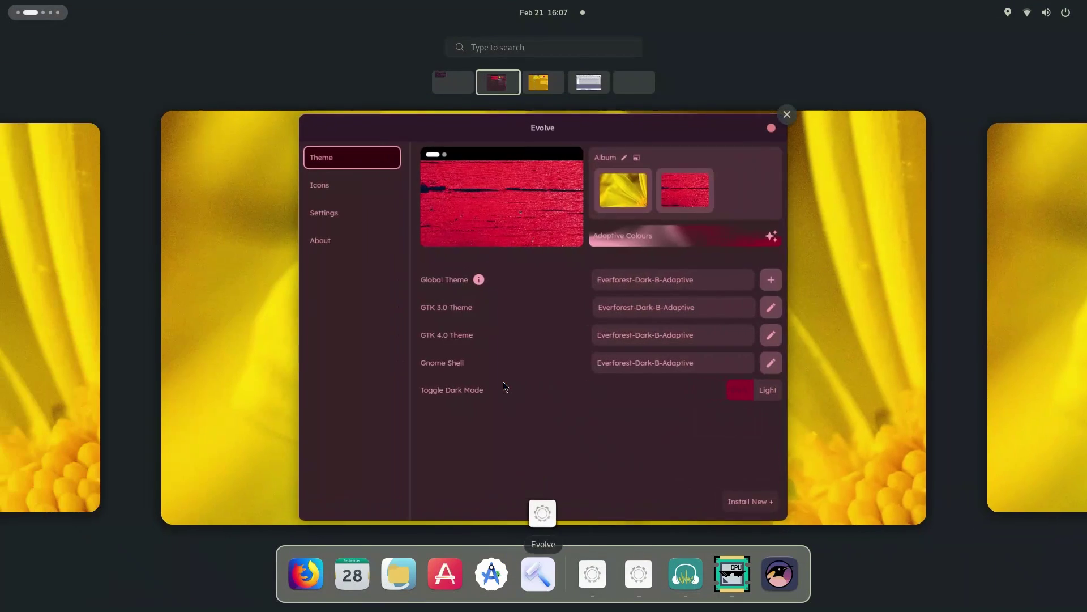
pyautogui.scroll(-1, 510, 383)
pyautogui.write('twe')
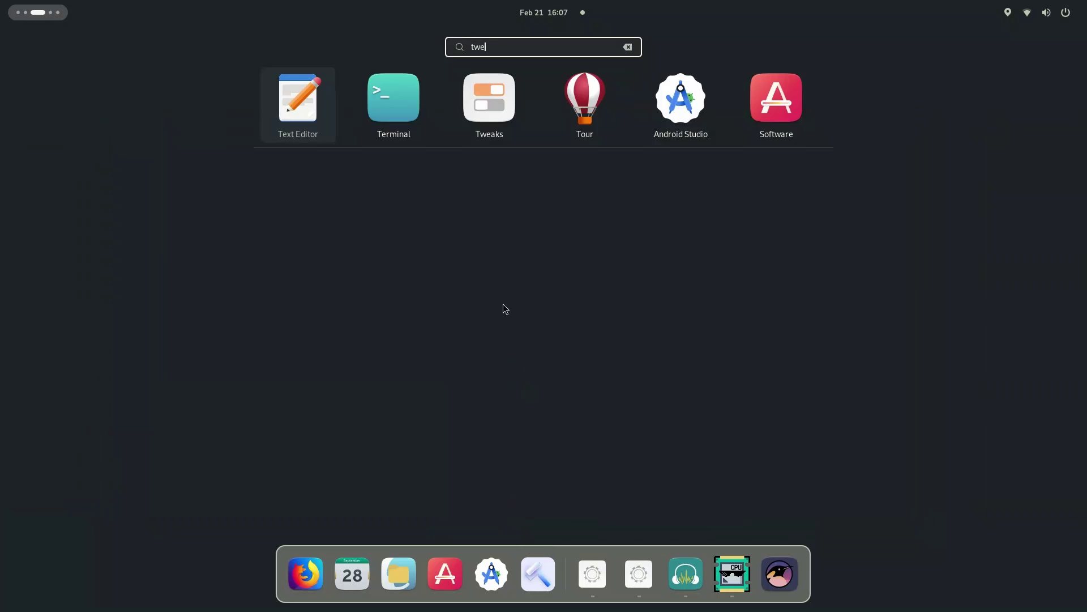
pyautogui.click(534, 117)
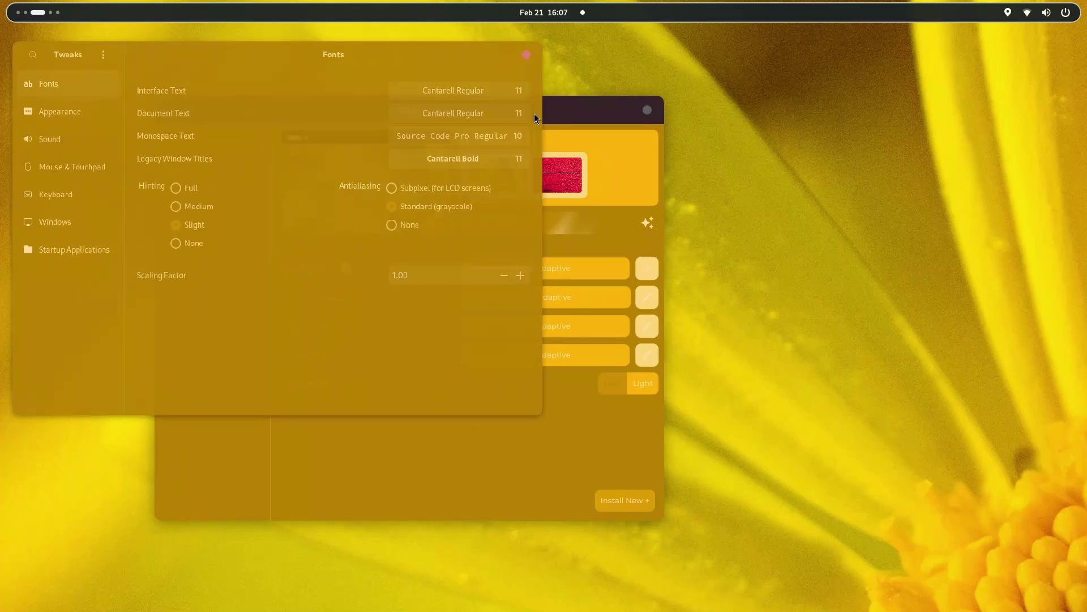
pyautogui.moveTo(262, 49); pyautogui.dragTo(448, 130)
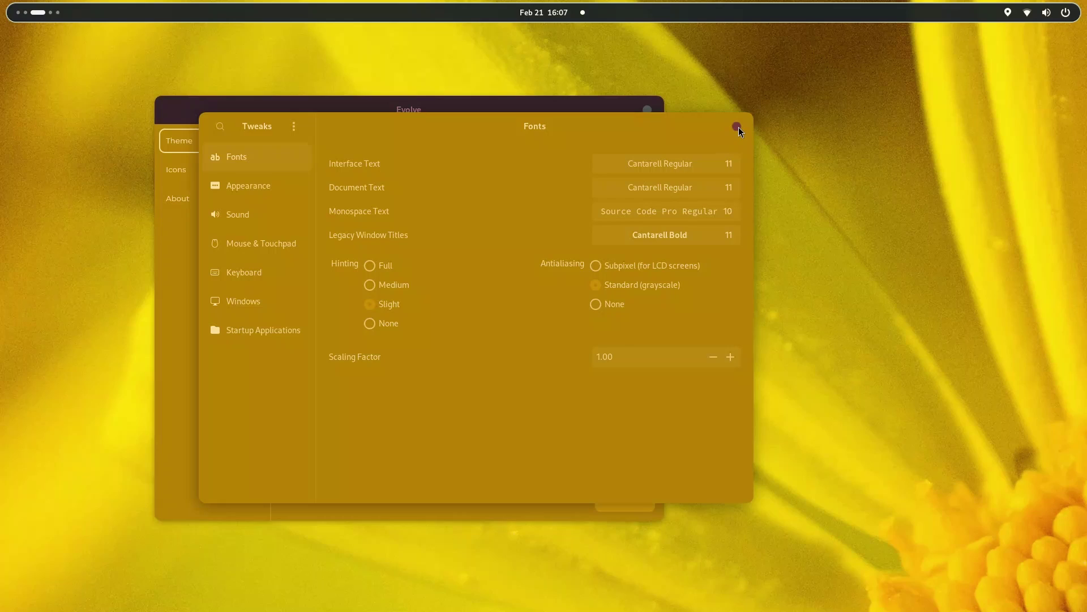
pyautogui.click(736, 126)
# Open Adaptive Colours in the older Evolve, launch the newer Evolve on the second workspace, centre it, and open its Adaptive Colours too.
pyautogui.click(508, 229)
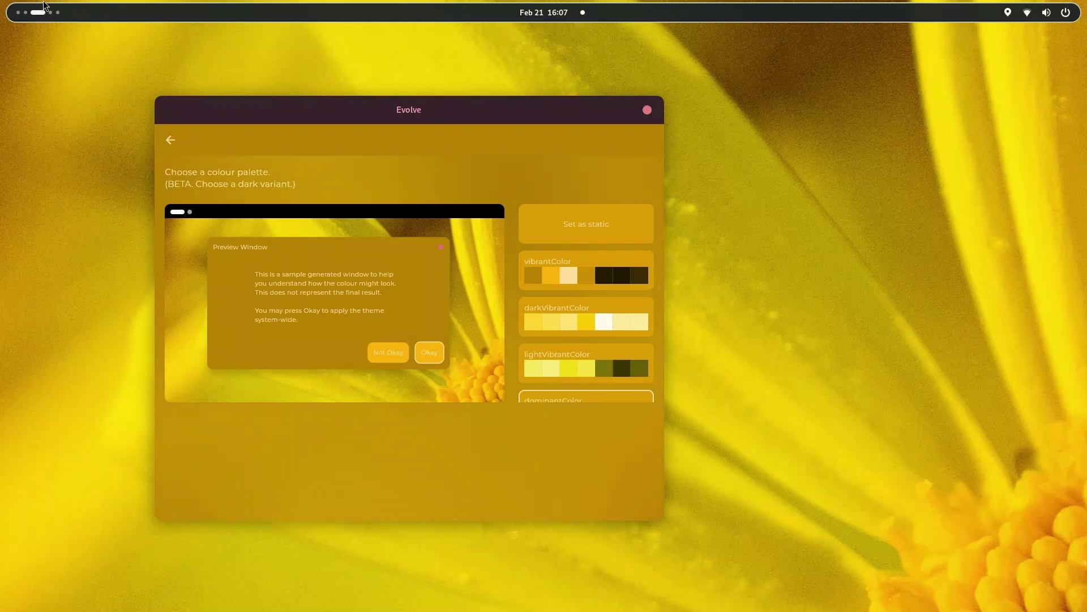
pyautogui.scroll(1, 44, 6)
pyautogui.press('super')
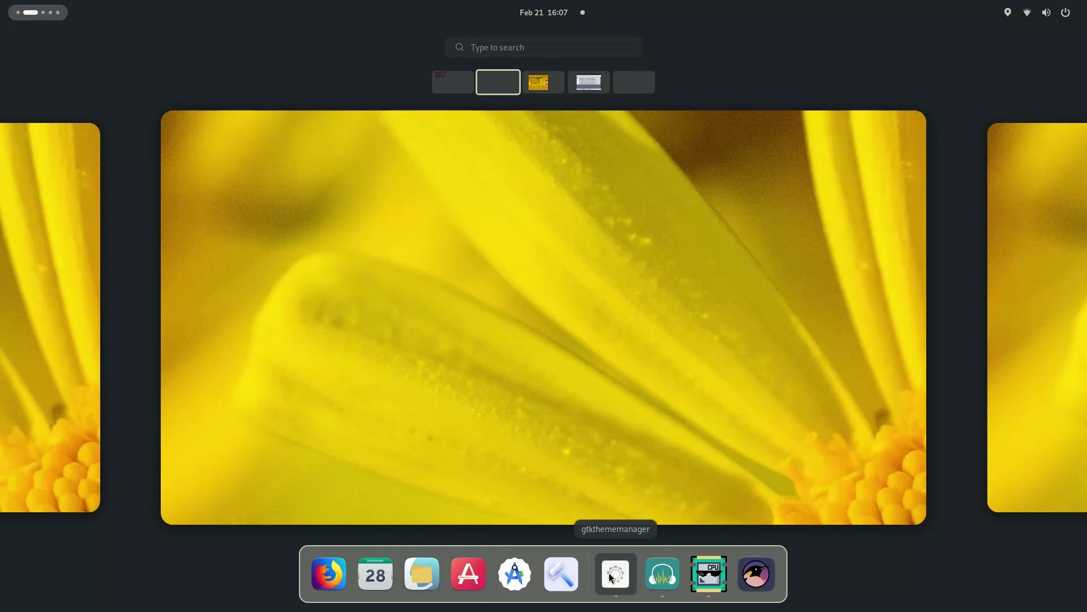
pyautogui.click(574, 573)
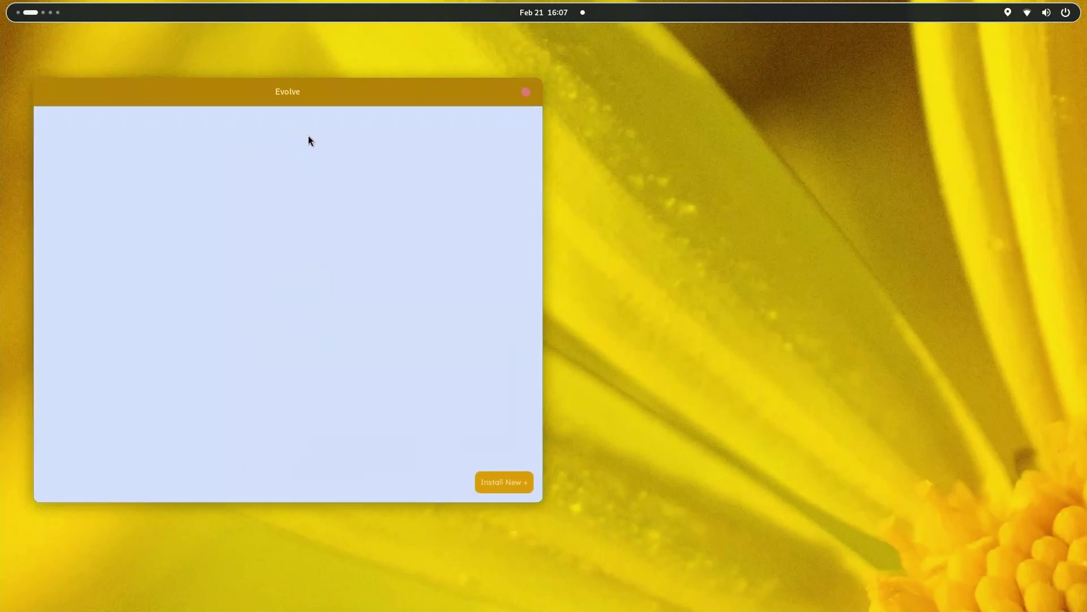
pyautogui.moveTo(316, 91); pyautogui.dragTo(498, 123)
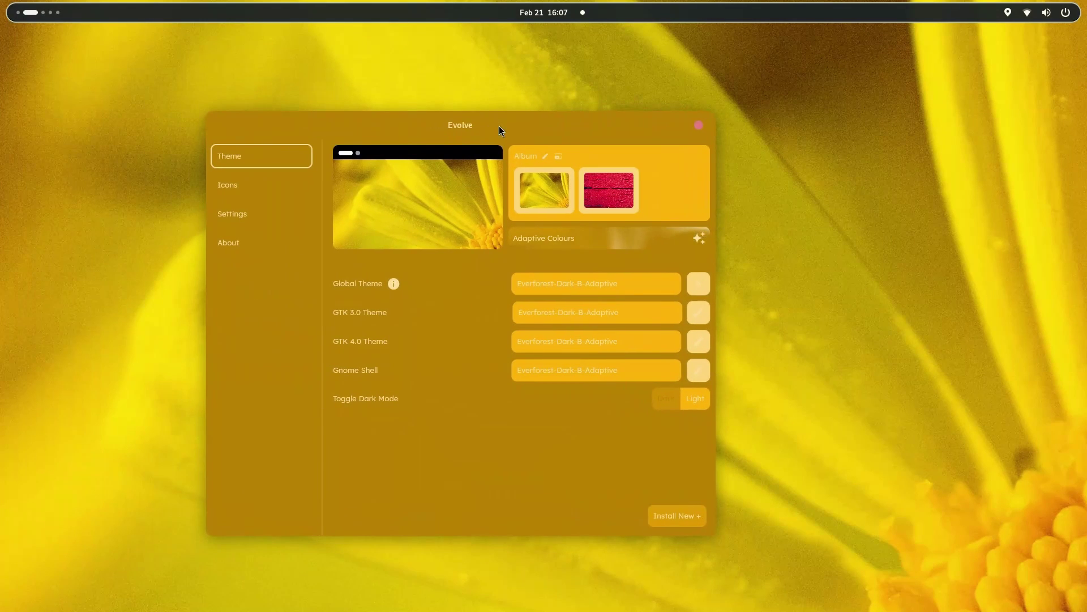
pyautogui.click(550, 239)
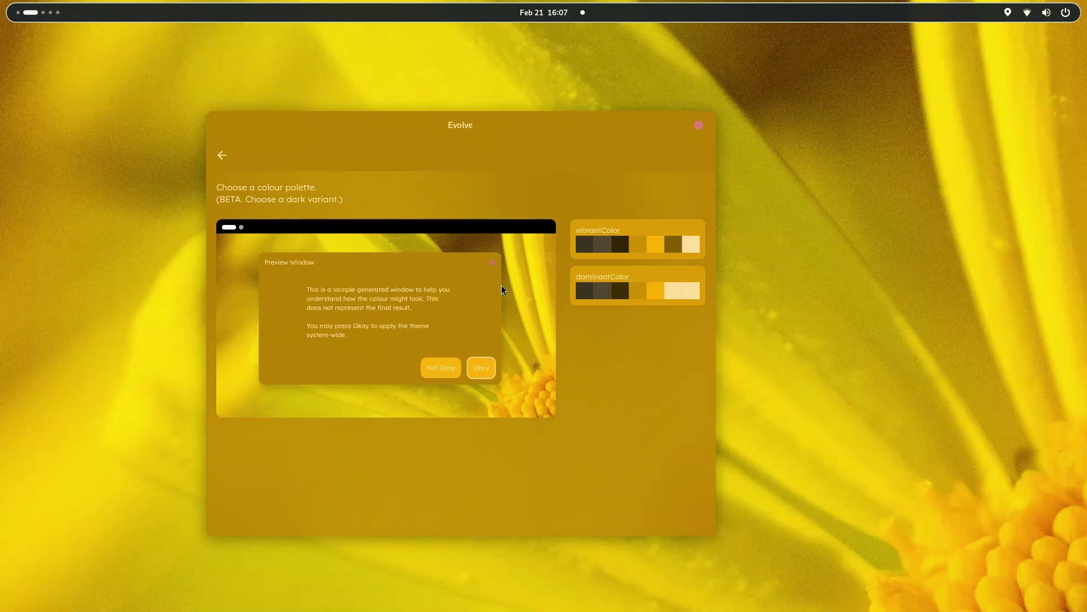
# Bring both Evolve windows together on the second workspace and arrange them side by side, with the older one on the left.
pyautogui.moveTo(1, 6)
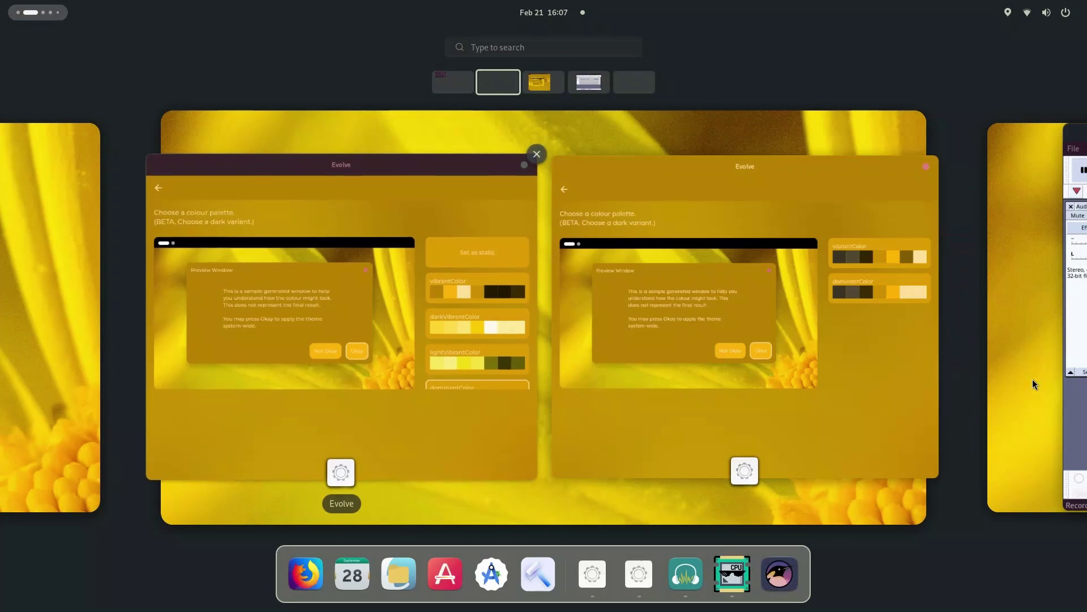
pyautogui.click(739, 362)
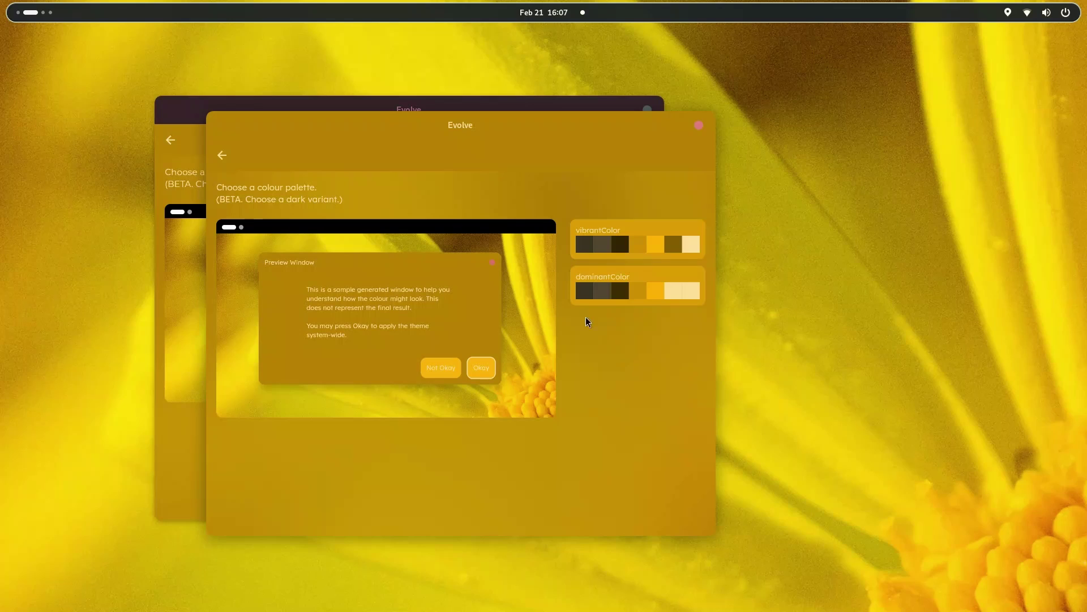
pyautogui.moveTo(432, 114); pyautogui.dragTo(894, 116)
pyautogui.moveTo(398, 101); pyautogui.dragTo(284, 98)
pyautogui.moveTo(807, 137); pyautogui.dragTo(770, 116)
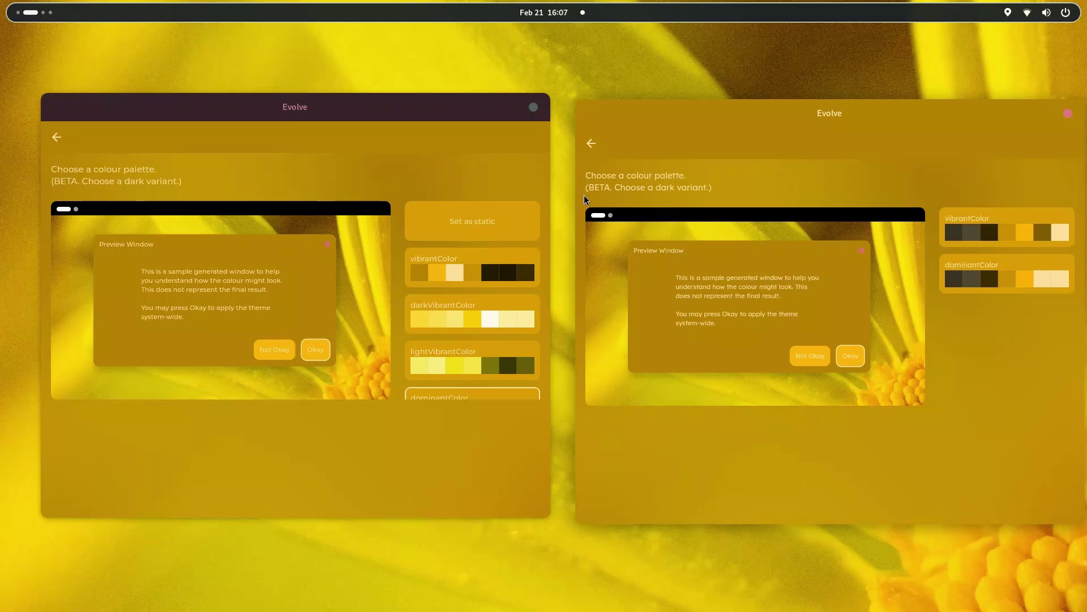
# Look through the older Evolve's colour palettes and preview the vibrantColor palette in the newer Evolve for comparison.
pyautogui.scroll(-2, 442, 266)
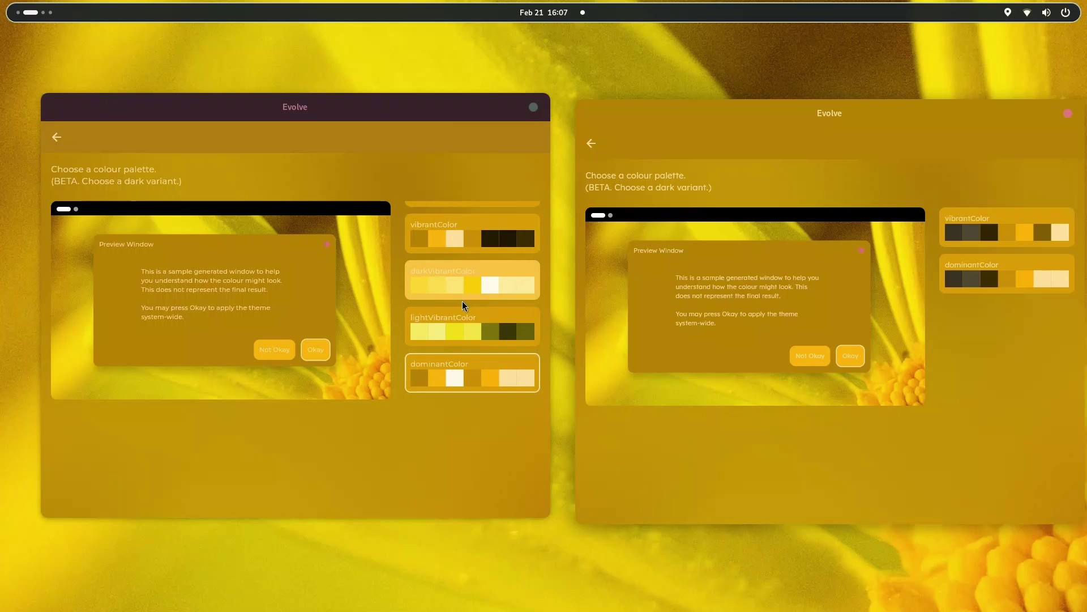
pyautogui.scroll(2, 463, 306)
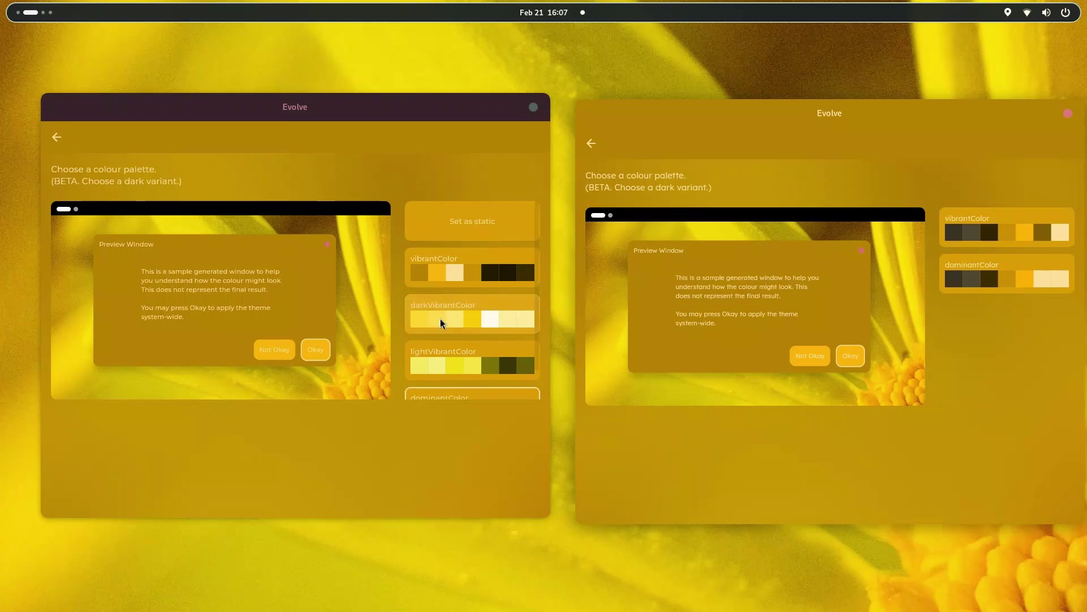
pyautogui.scroll(-2, 443, 308)
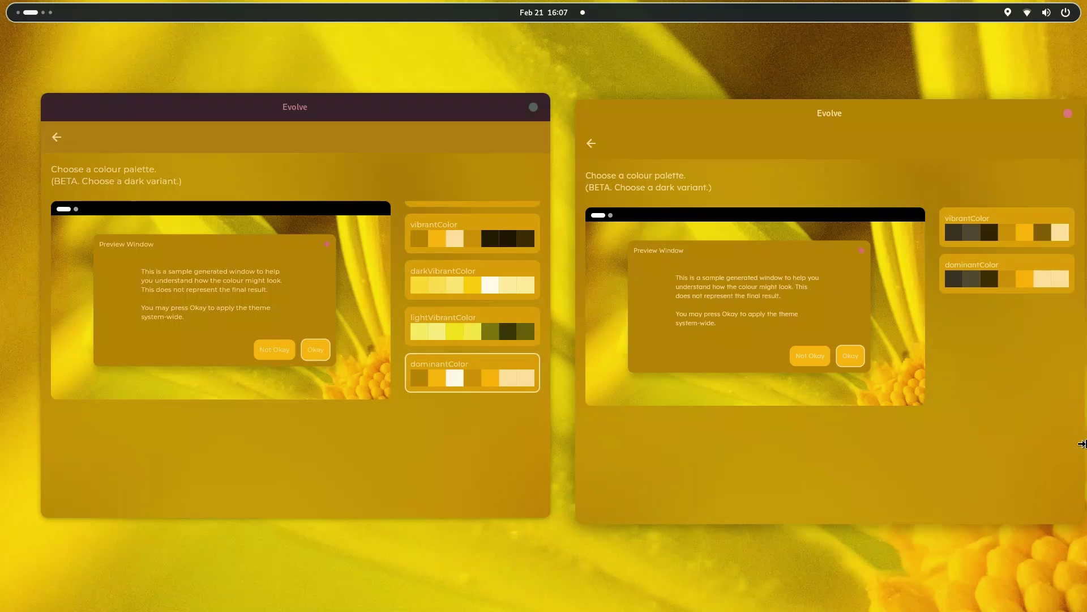
pyautogui.click(986, 229)
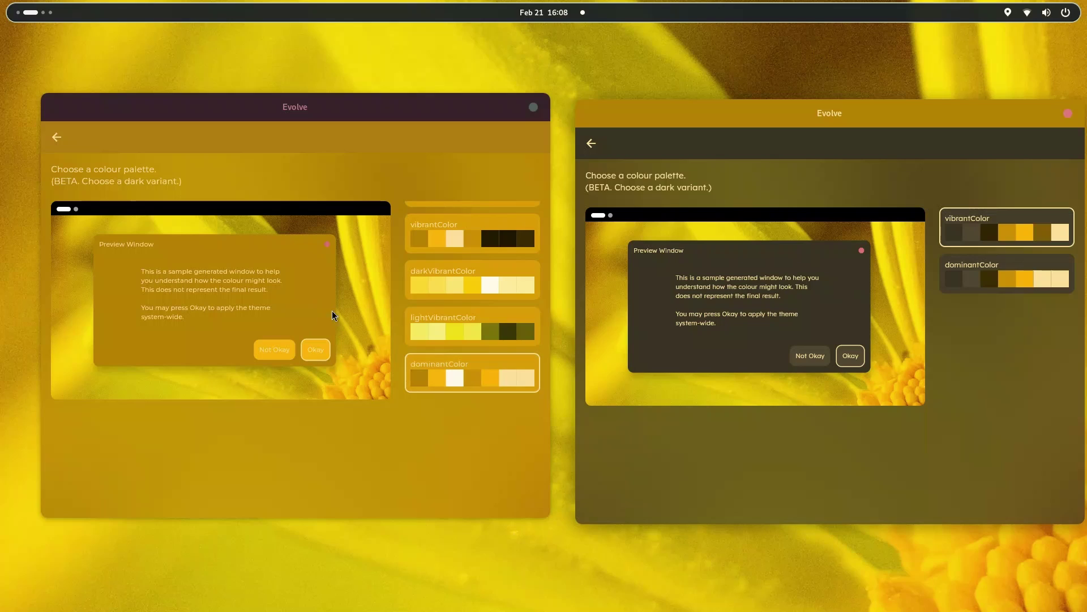
# Preview the darkVibrantColor, vibrantColor and lightVibrantColor palettes in the older Evolve, and apply lightVibrantColor system-wide.
pyautogui.scroll(1, 470, 335)
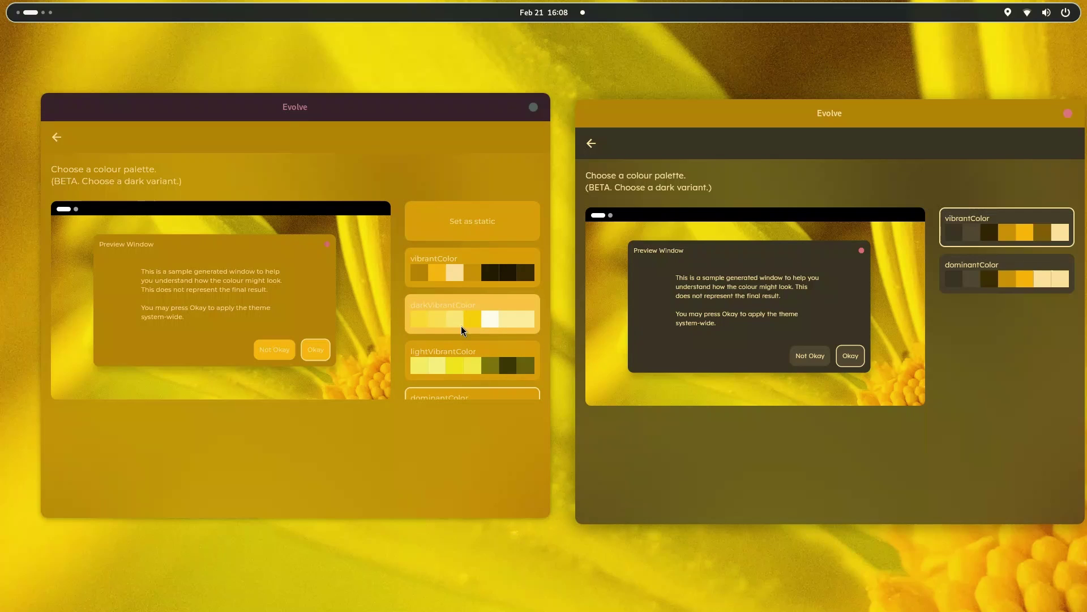
pyautogui.click(462, 328)
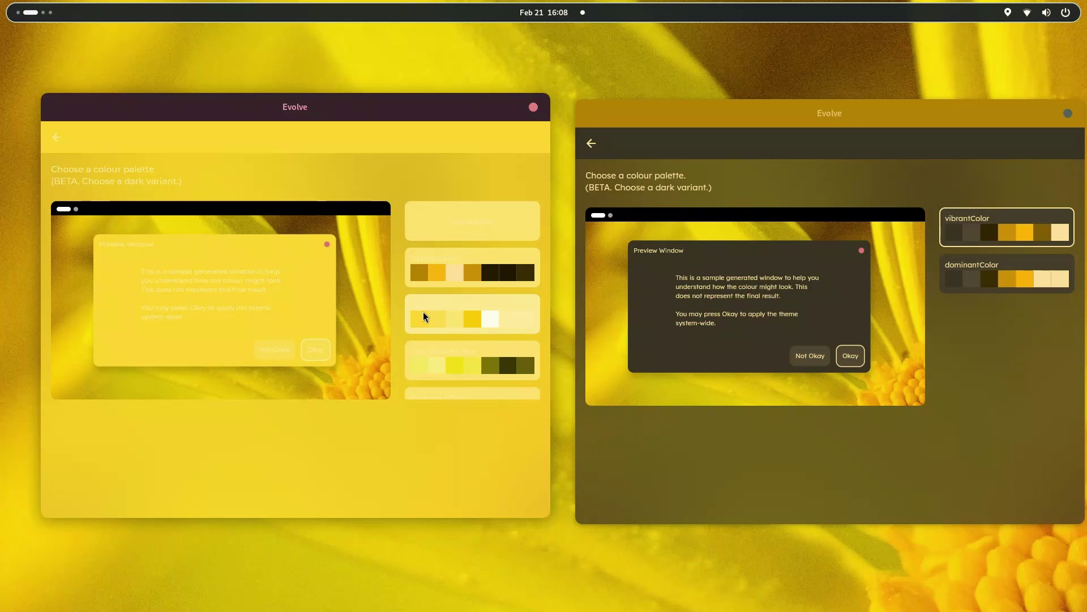
pyautogui.click(443, 279)
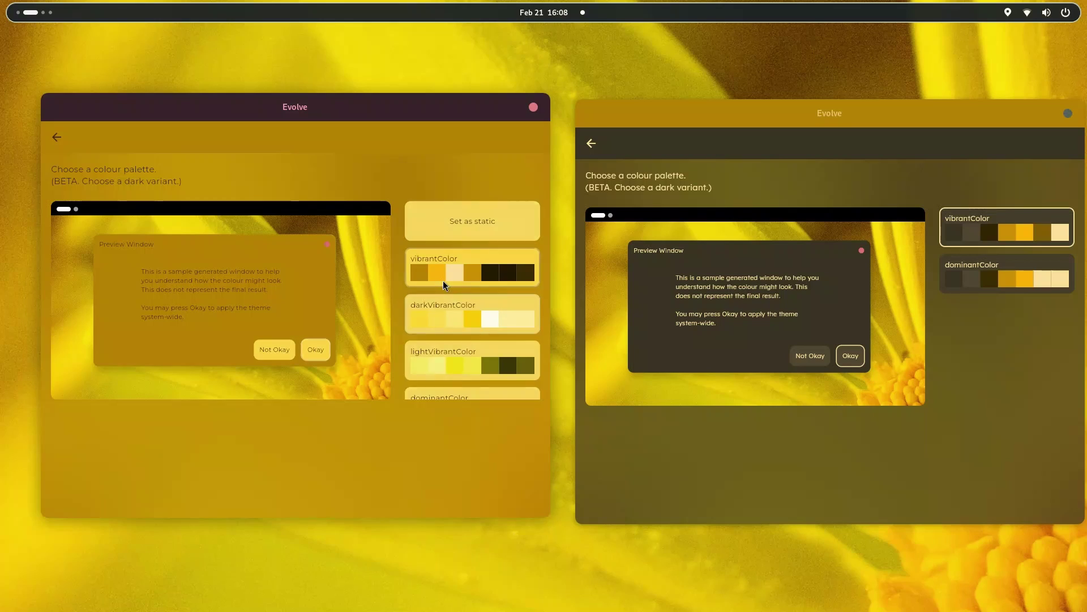
pyautogui.click(443, 367)
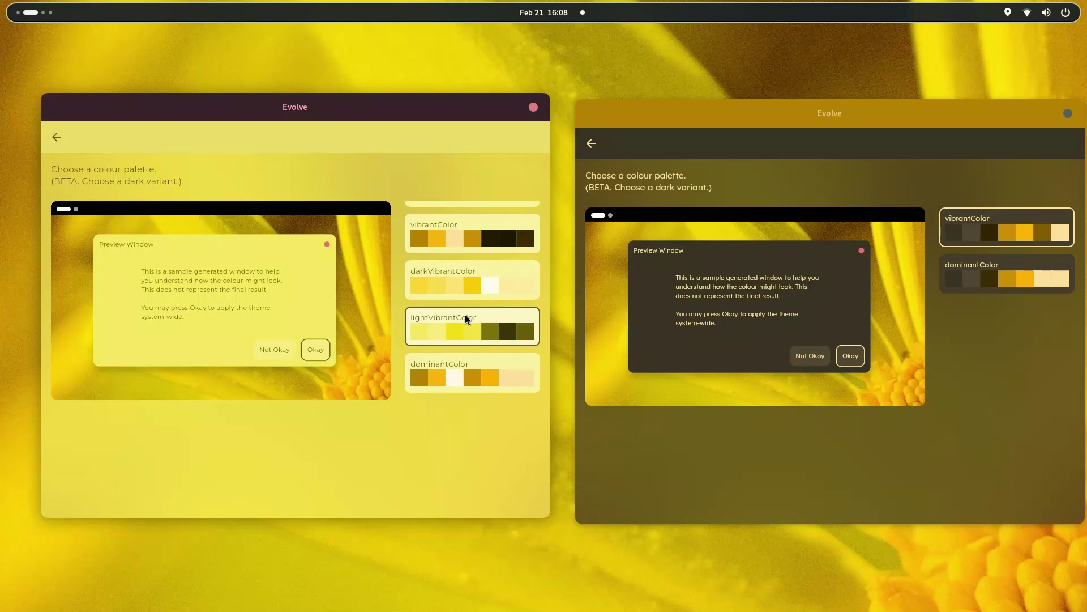
pyautogui.click(310, 352)
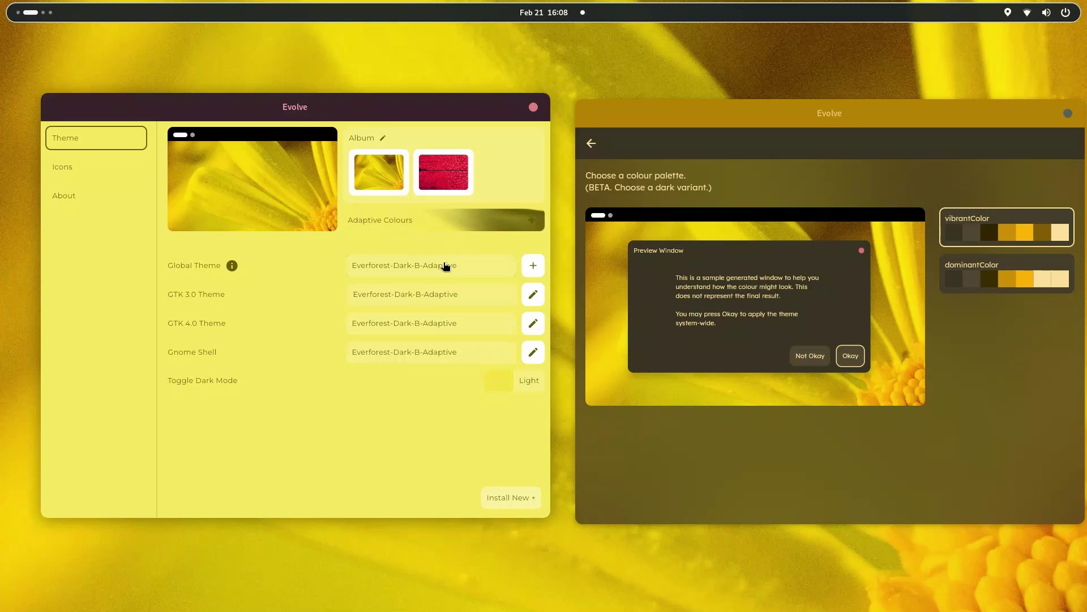
# Open a terminal, enter sample text and move the window around to check the light yellow theme's readability, and close it.
pyautogui.hotkey('ctrl', 'alt', 't')
pyautogui.write('wef')
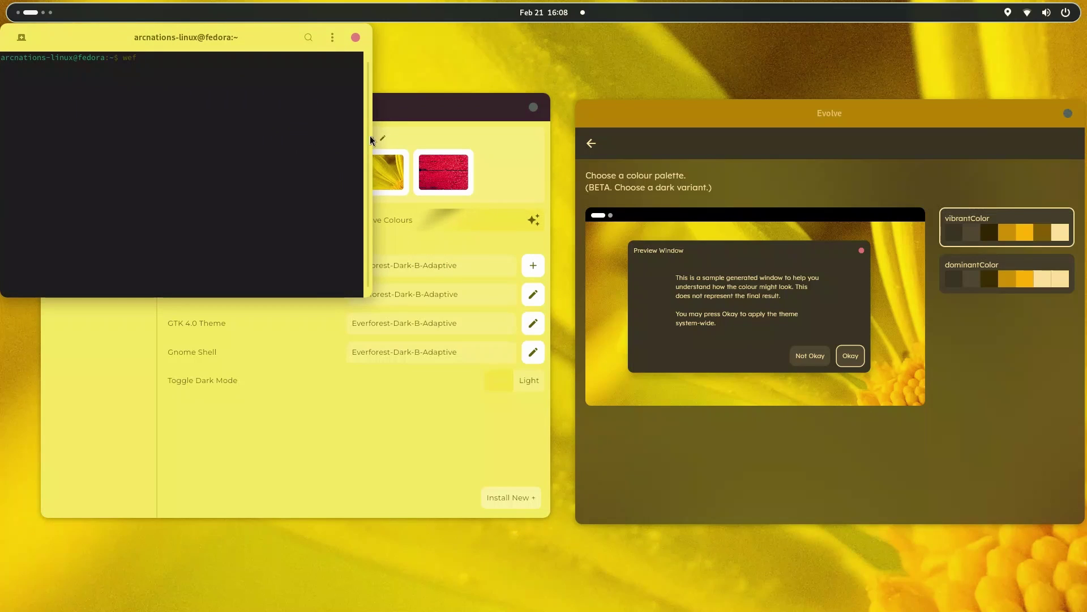
pyautogui.moveTo(262, 51); pyautogui.dragTo(438, 311)
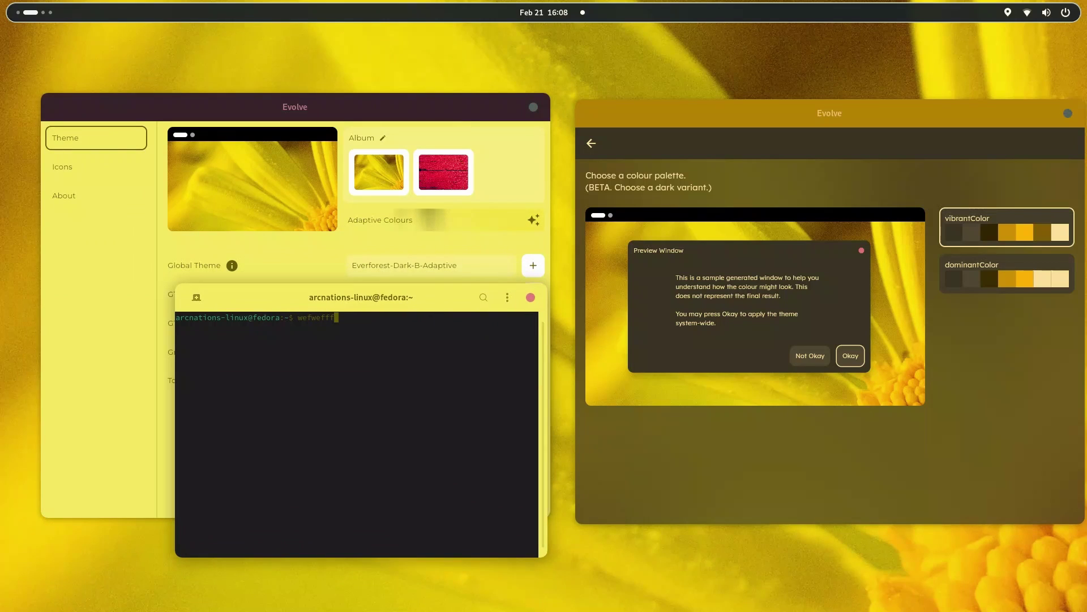
pyautogui.write('wefffkdofog')
pyautogui.moveTo(381, 298); pyautogui.dragTo(337, 271)
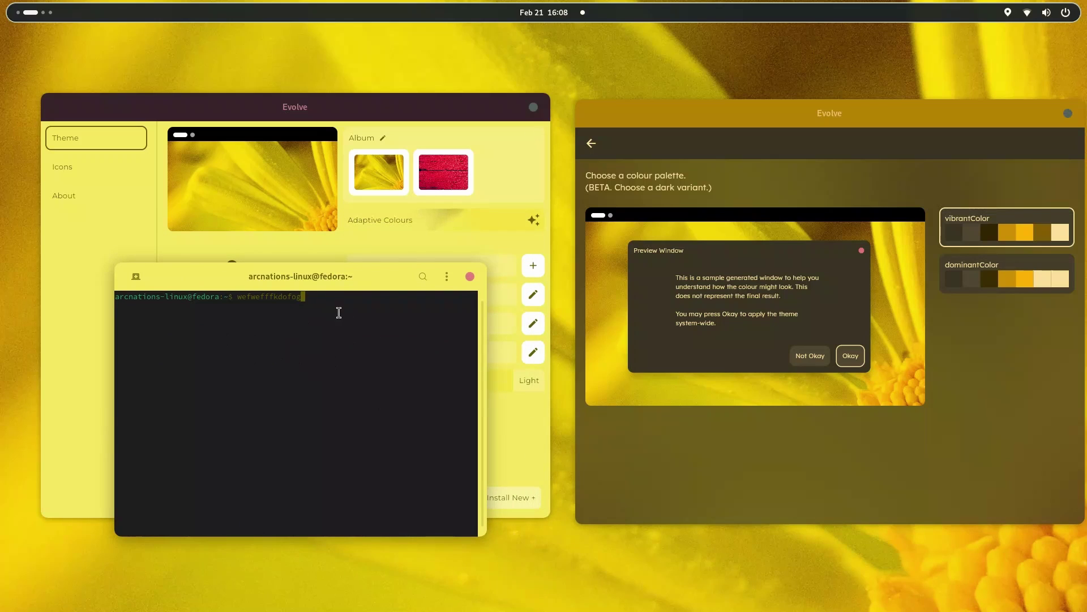
pyautogui.click(470, 277)
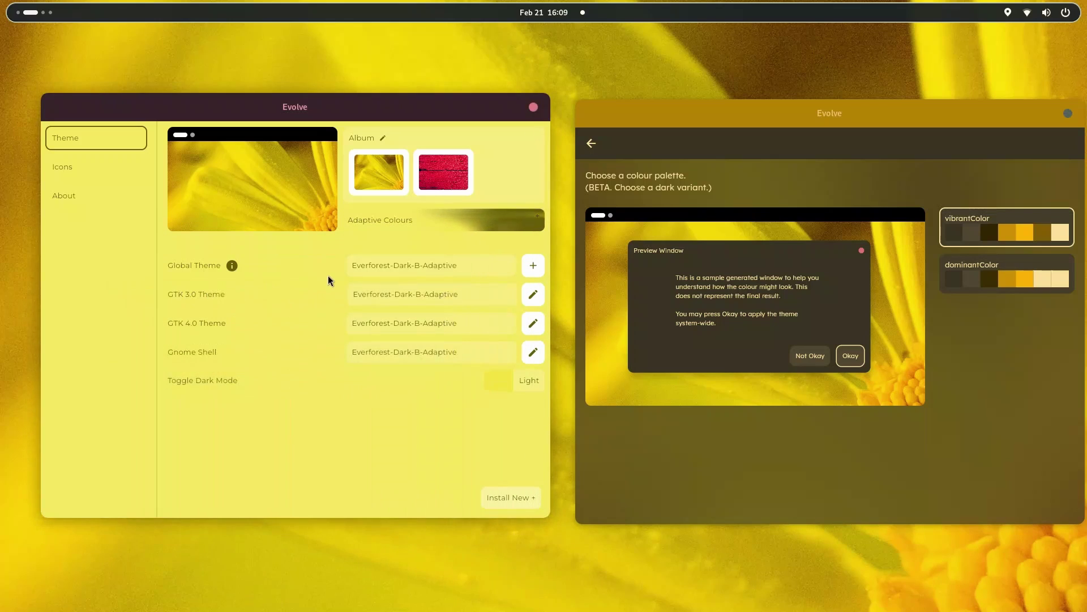
# Move the newer Evolve window towards the centre and apply its vibrantColor palette system-wide, reopening Adaptive Colours to apply it again.
pyautogui.moveTo(910, 161); pyautogui.dragTo(596, 140)
pyautogui.click(535, 331)
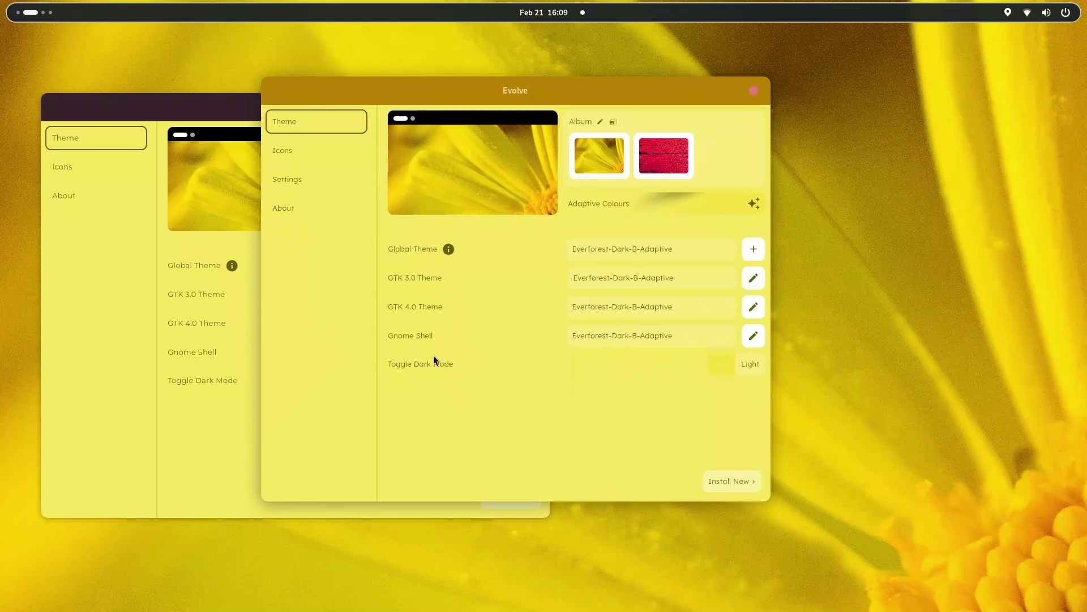
pyautogui.click(602, 202)
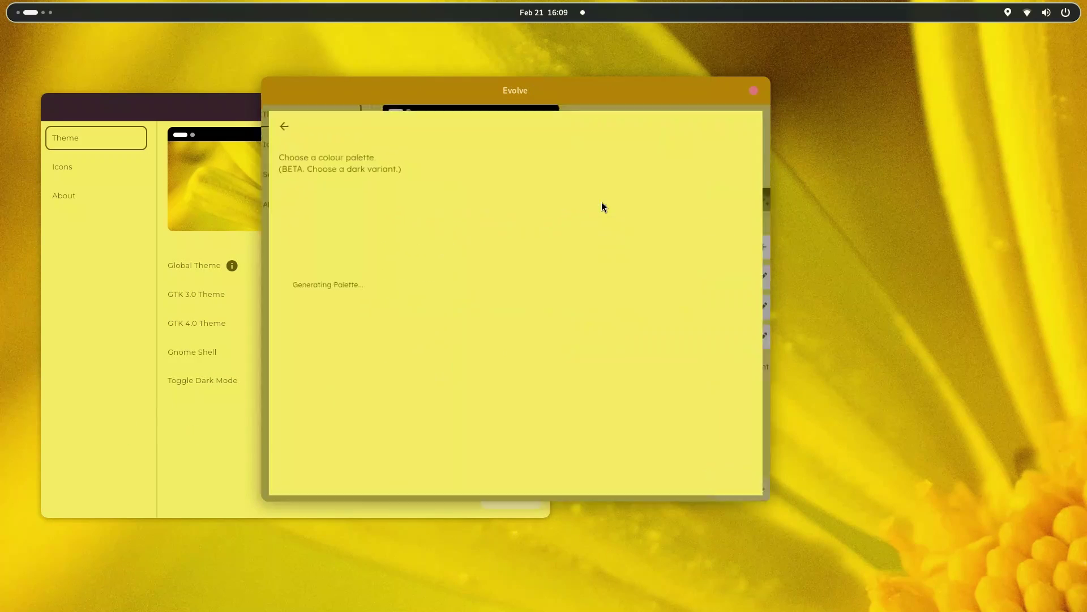
pyautogui.click(686, 214)
pyautogui.click(536, 333)
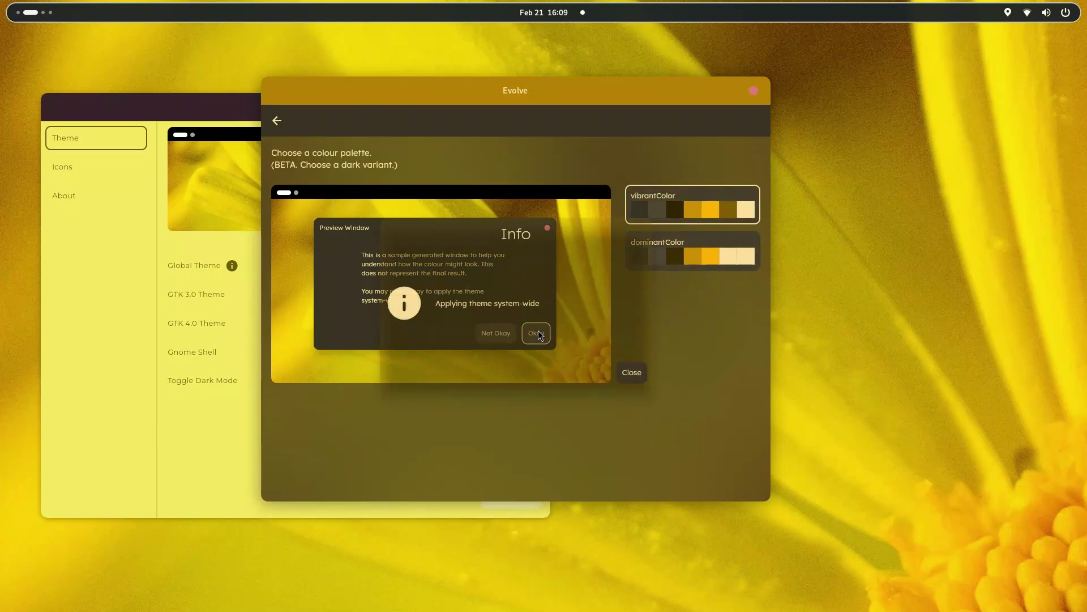
# Set the older Evolve's global theme to Everforest-Dark-B-Adaptive and reposition both Evolve windows with the newer one in front.
pyautogui.click(123, 343)
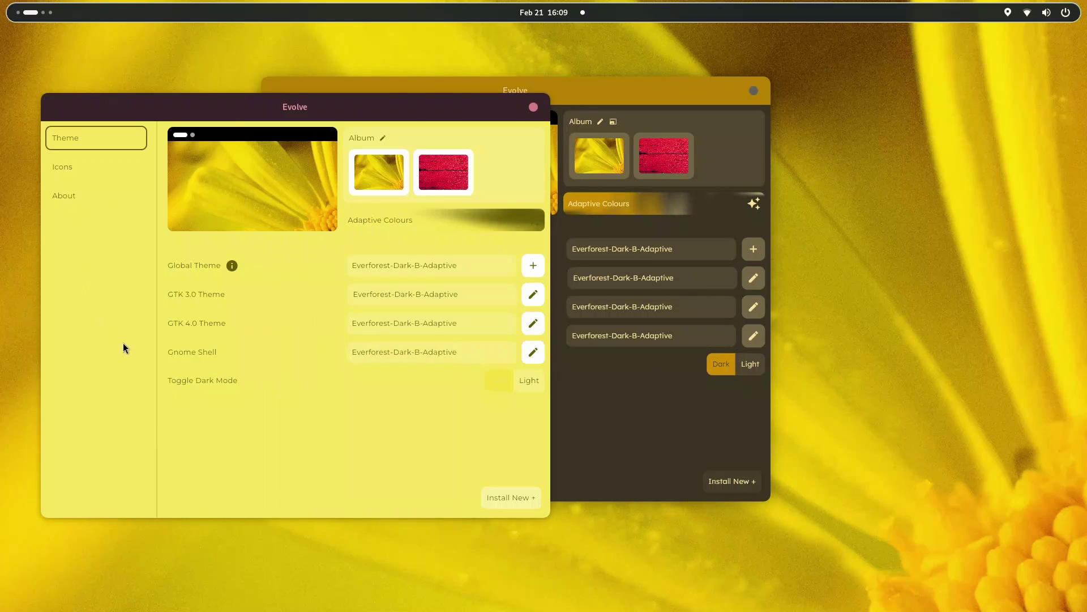
pyautogui.click(437, 276)
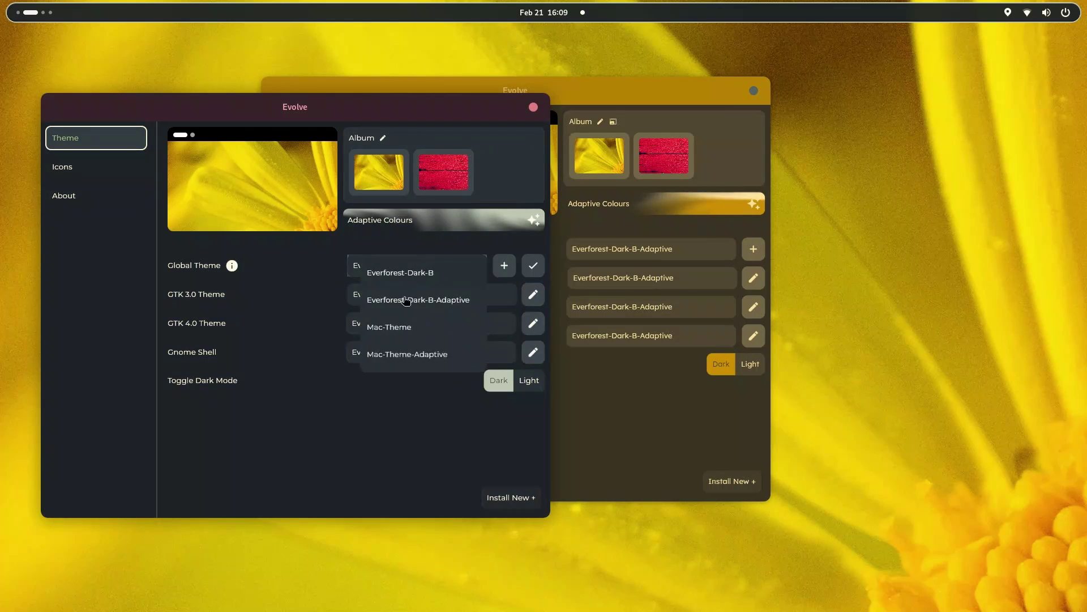
pyautogui.click(406, 305)
pyautogui.moveTo(438, 117)
pyautogui.mouseDown()
pyautogui.moveTo(377, 175)
pyautogui.moveTo(450, 99)
pyautogui.mouseUp()
pyautogui.moveTo(665, 98); pyautogui.dragTo(686, 157)
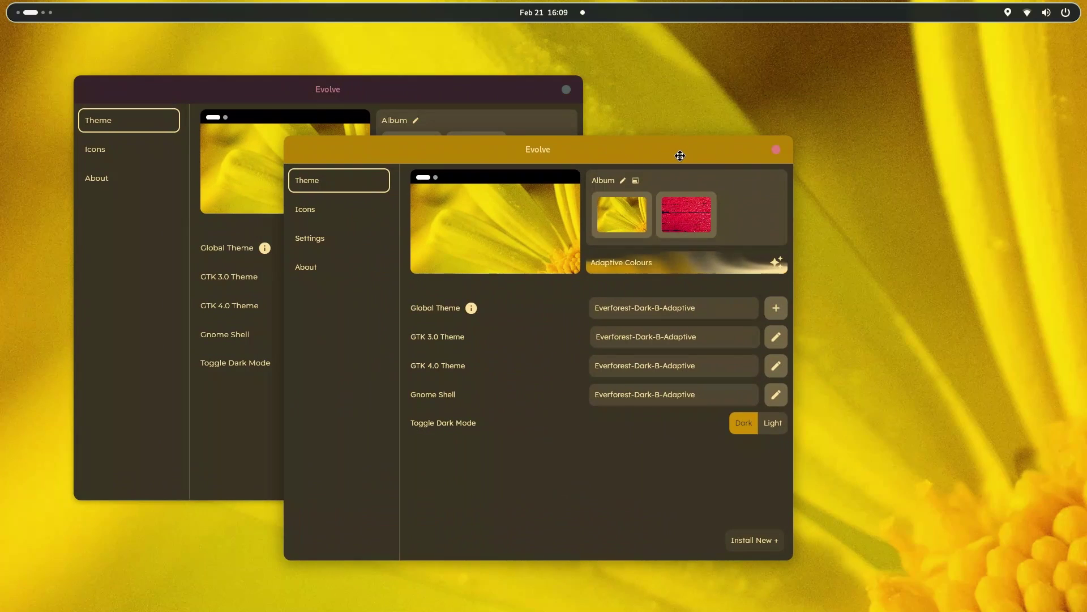
# Select the red wooden wallpaper from the album in the newer Evolve and in the older Evolve.
pyautogui.click(677, 228)
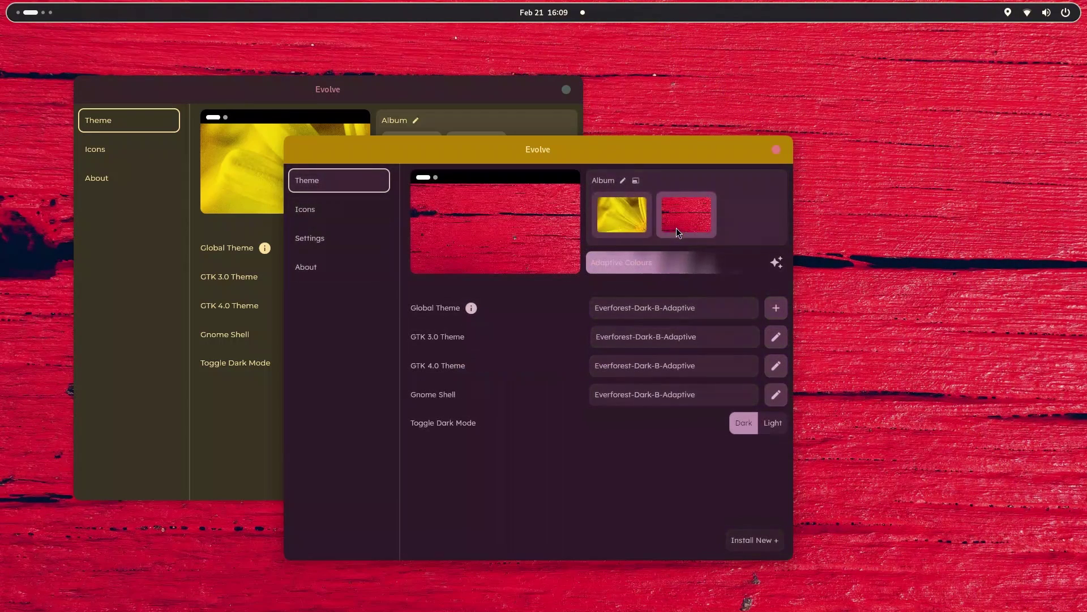
pyautogui.click(464, 121)
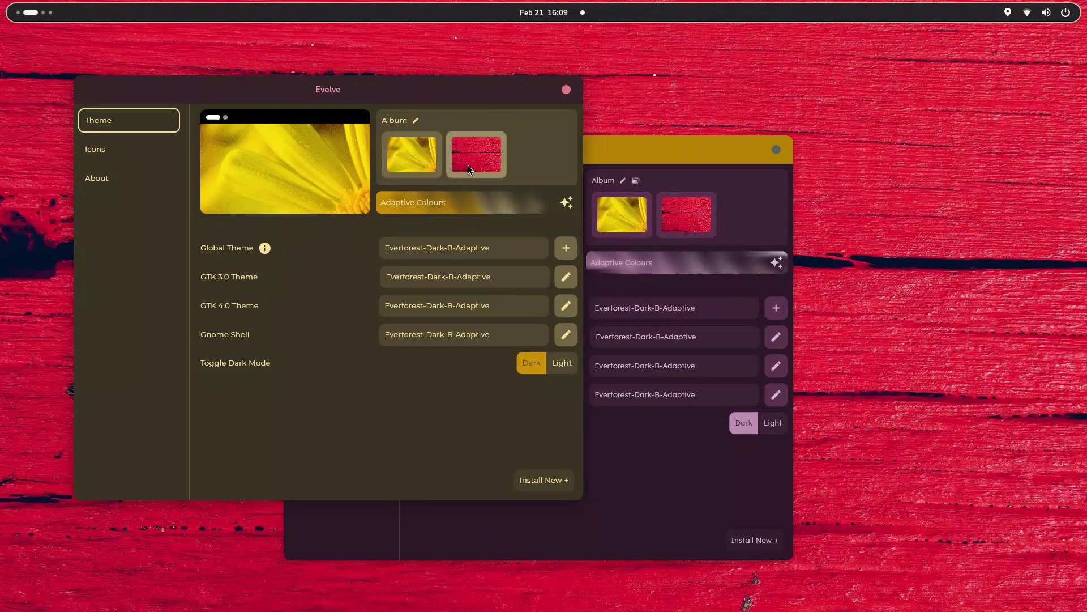
pyautogui.click(468, 165)
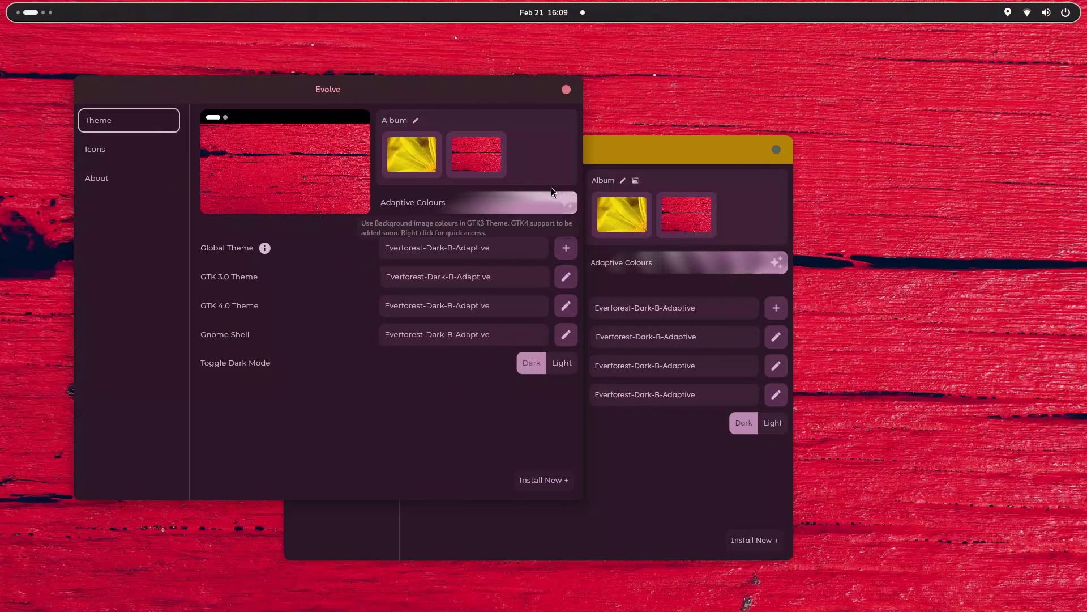
# Move the newer Evolve window aside and open the Adaptive Colours palettes for the red wallpaper in both versions.
pyautogui.moveTo(655, 145); pyautogui.dragTo(727, 130)
pyautogui.moveTo(661, 134); pyautogui.dragTo(754, 164)
pyautogui.click(468, 215)
pyautogui.click(466, 212)
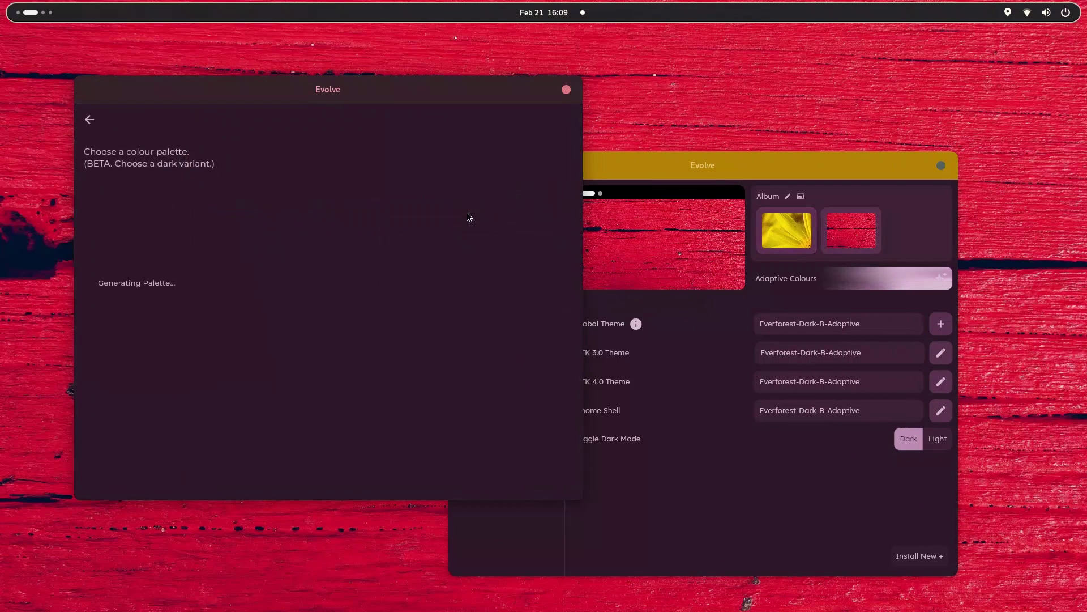
pyautogui.moveTo(719, 168); pyautogui.dragTo(732, 159)
pyautogui.click(391, 129)
pyautogui.click(820, 159)
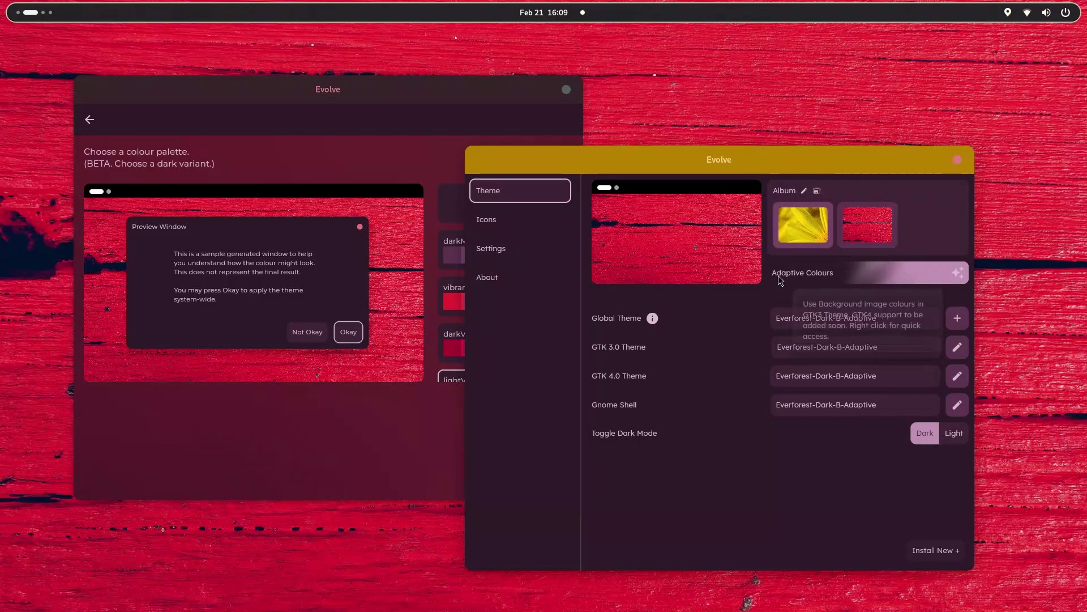
pyautogui.click(777, 274)
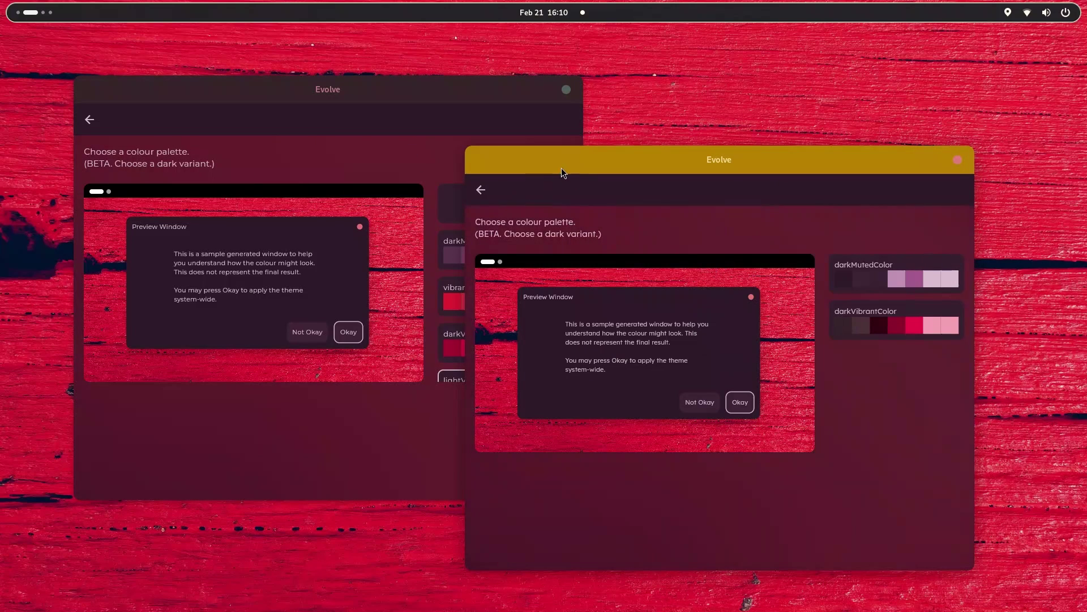
# Arrange both Evolve windows so their palette lists can be compared, and look through the older Evolve's palettes.
pyautogui.moveTo(555, 171); pyautogui.dragTo(710, 106)
pyautogui.moveTo(440, 96); pyautogui.dragTo(306, 109)
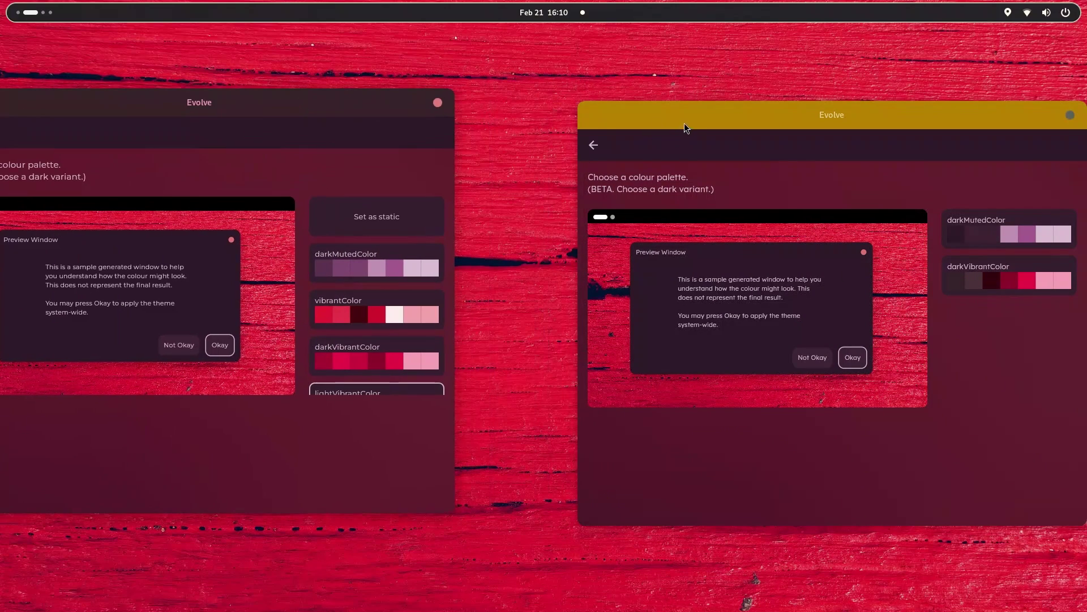
pyautogui.moveTo(684, 123); pyautogui.dragTo(562, 118)
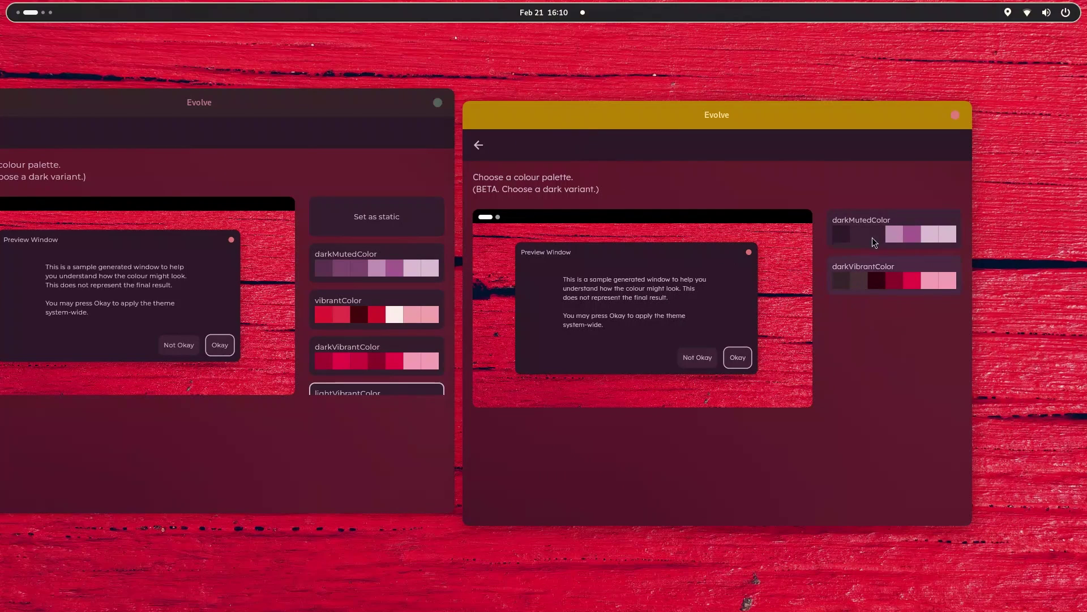
pyautogui.moveTo(274, 113); pyautogui.dragTo(370, 98)
pyautogui.scroll(-3, 441, 277)
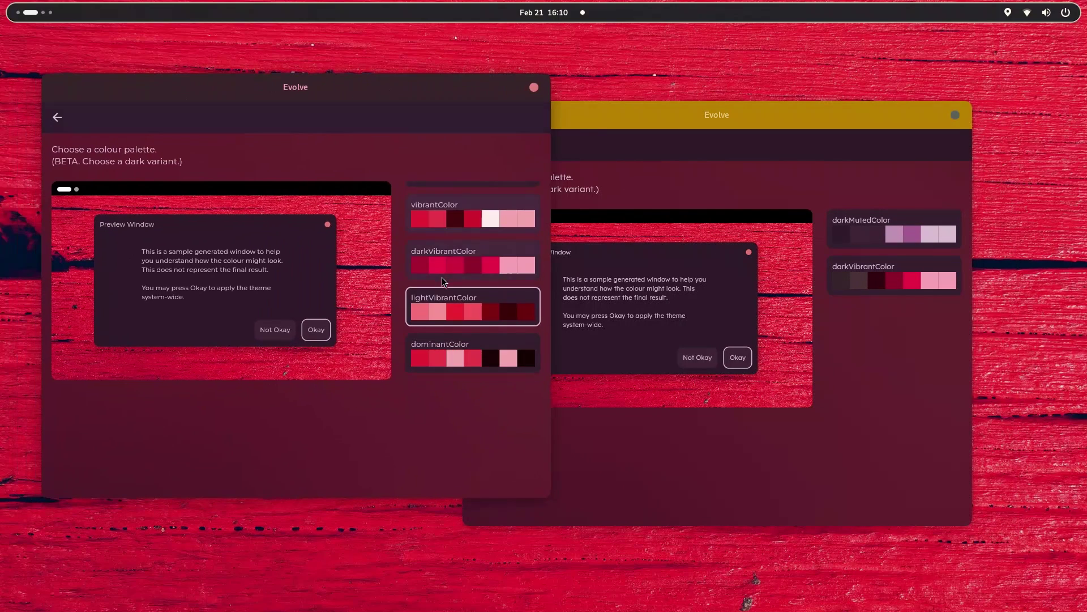
pyautogui.scroll(3, 431, 348)
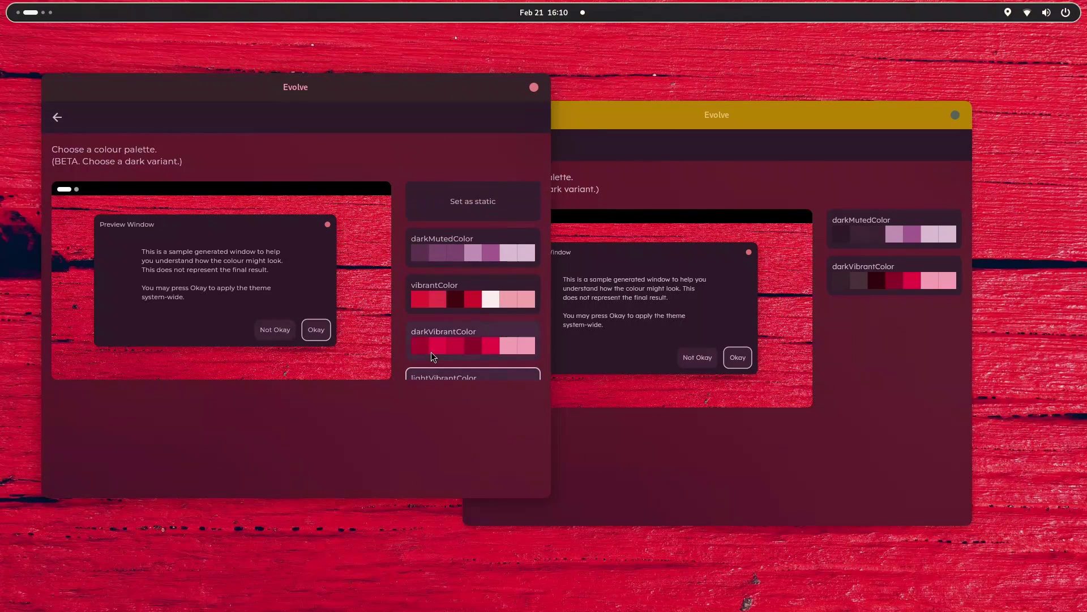
# Preview the vibrantColor, darkVibrantColor and dominantColor palettes in the older Evolve, returning to vibrantColor.
pyautogui.click(455, 294)
pyautogui.scroll(-3, 470, 317)
pyautogui.click(447, 262)
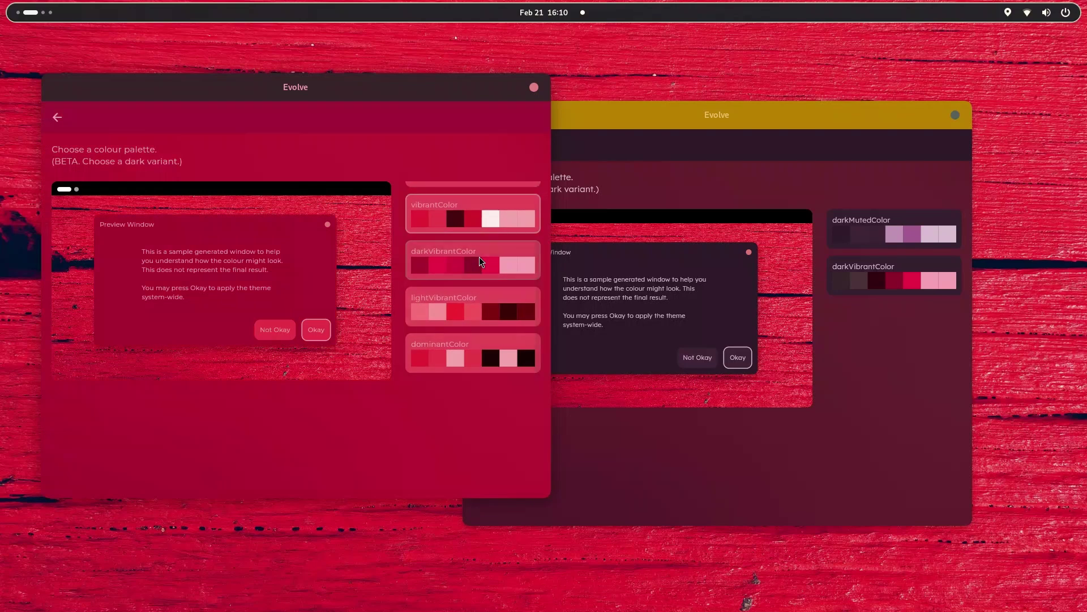
pyautogui.click(444, 340)
pyautogui.scroll(3, 446, 329)
pyautogui.click(453, 296)
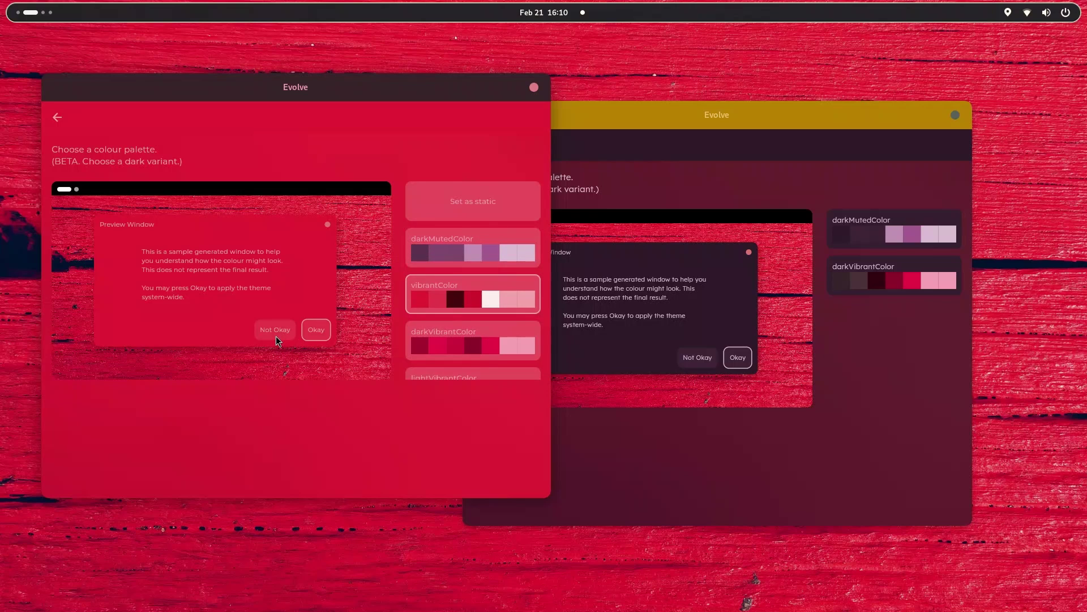
# Preview the older Evolve's darkMutedColor palette, and open and close its saturation and brightness parameters.
pyautogui.click(501, 232)
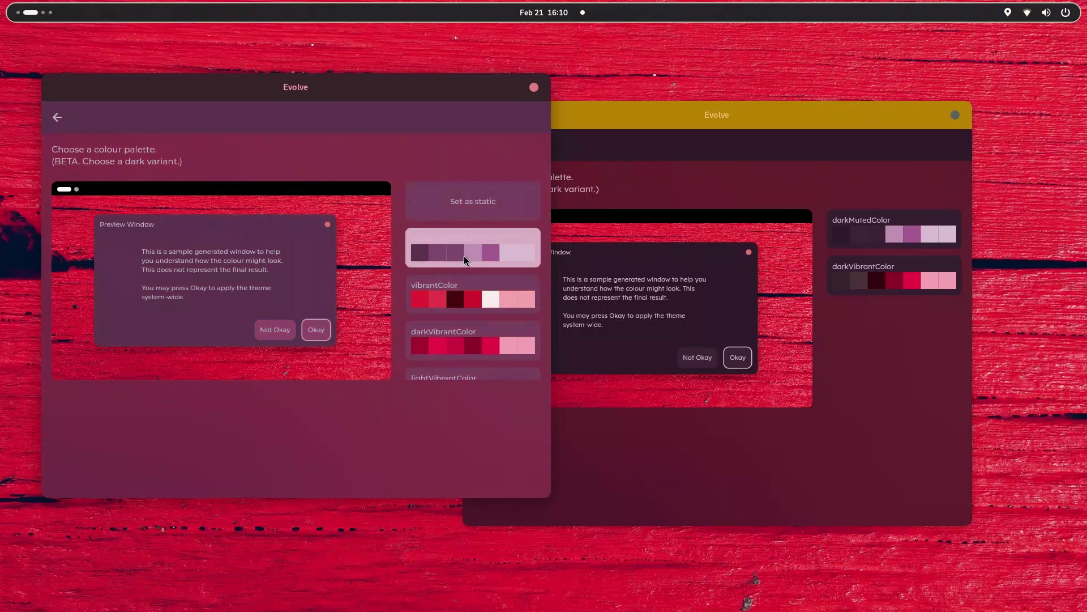
pyautogui.click(274, 328)
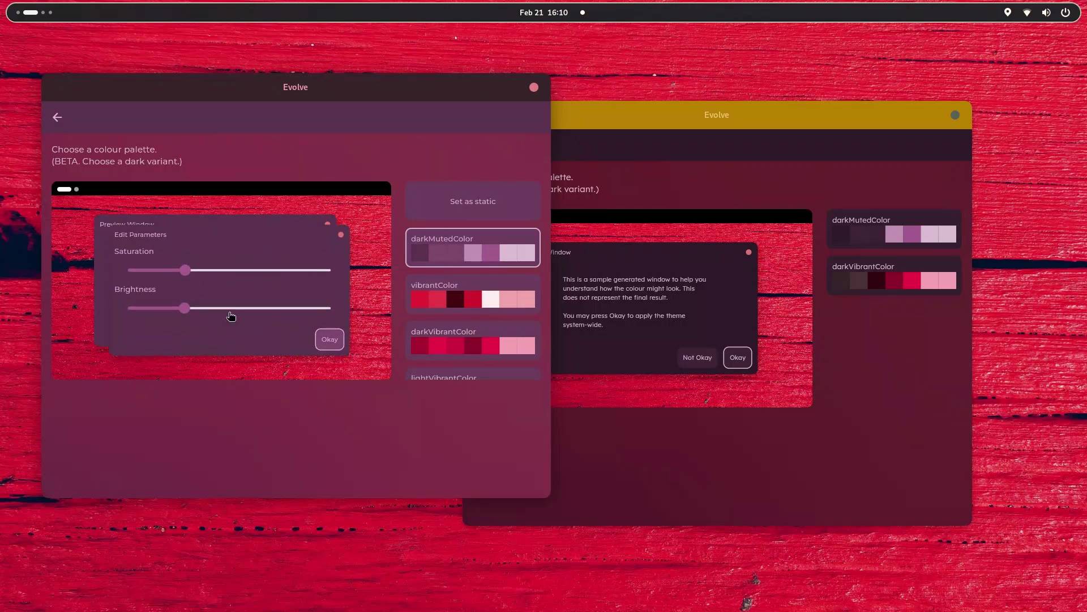
pyautogui.click(342, 237)
# Lower the brightness and saturation of the older Evolve's vibrantColor palette, and select darkVibrantColor in the newer Evolve for comparison.
pyautogui.click(432, 291)
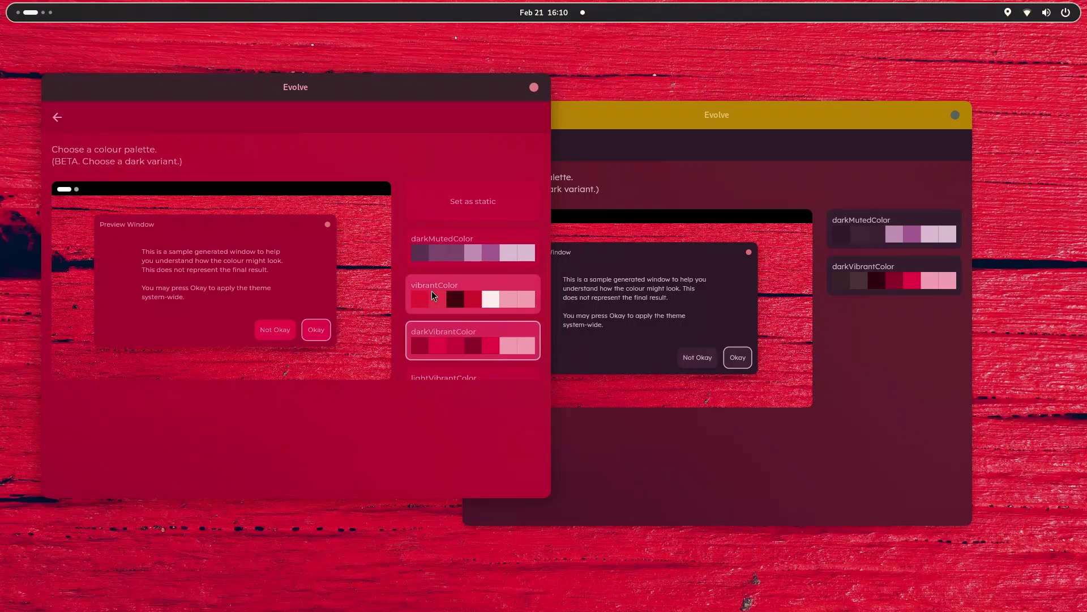
pyautogui.click(289, 331)
pyautogui.moveTo(229, 309); pyautogui.dragTo(165, 308)
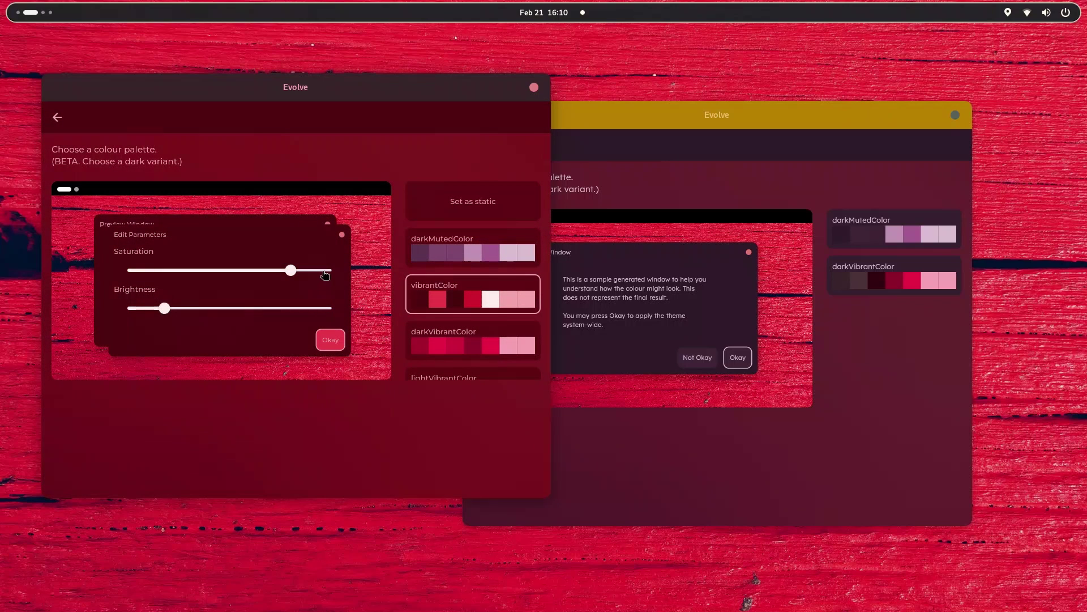
pyautogui.moveTo(291, 271); pyautogui.dragTo(203, 271)
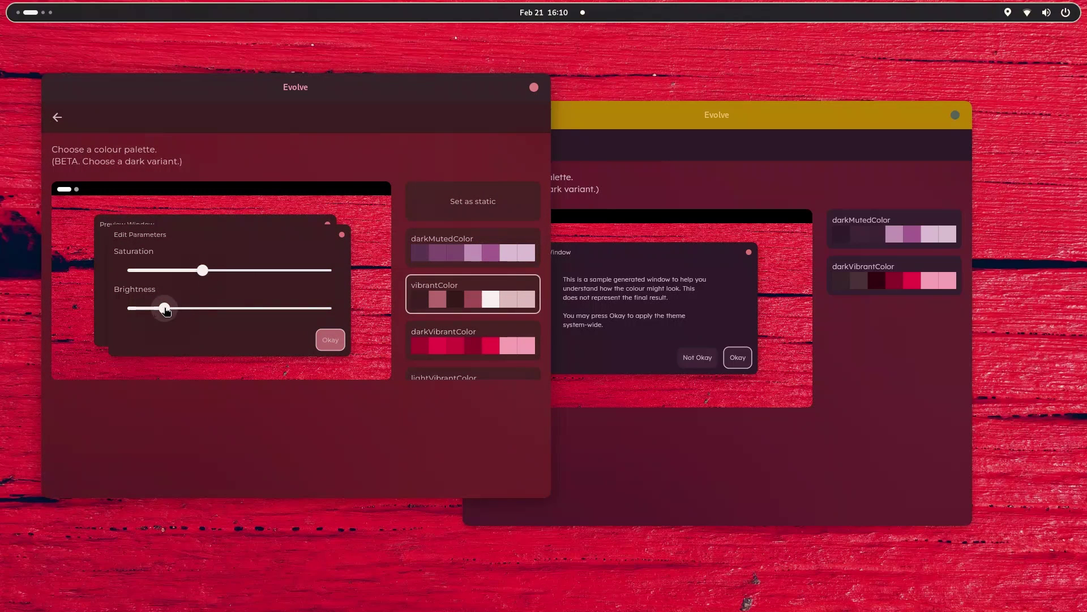
pyautogui.click(330, 340)
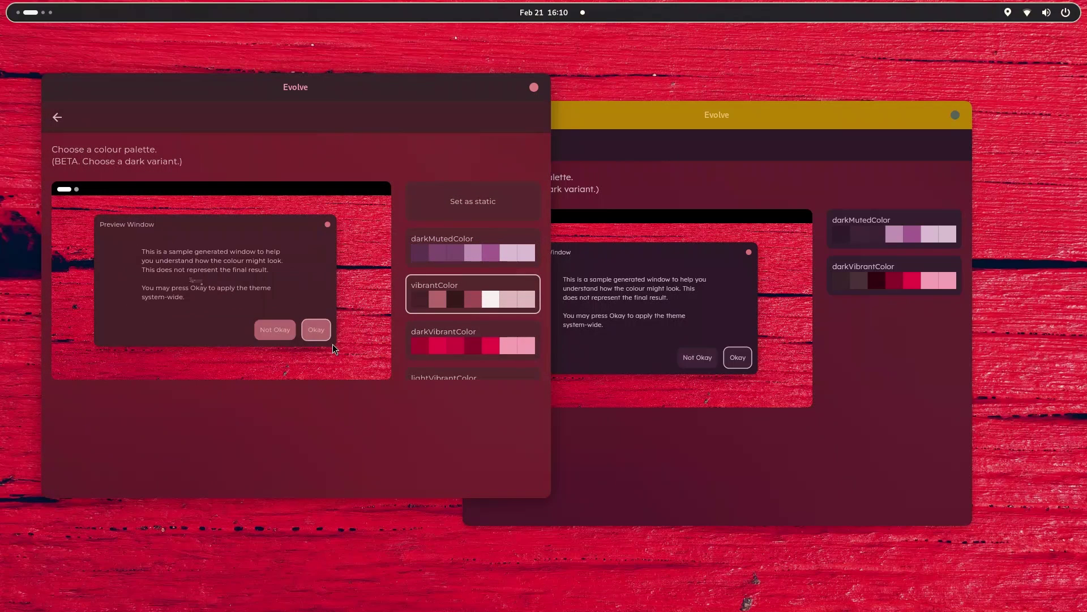
pyautogui.click(681, 452)
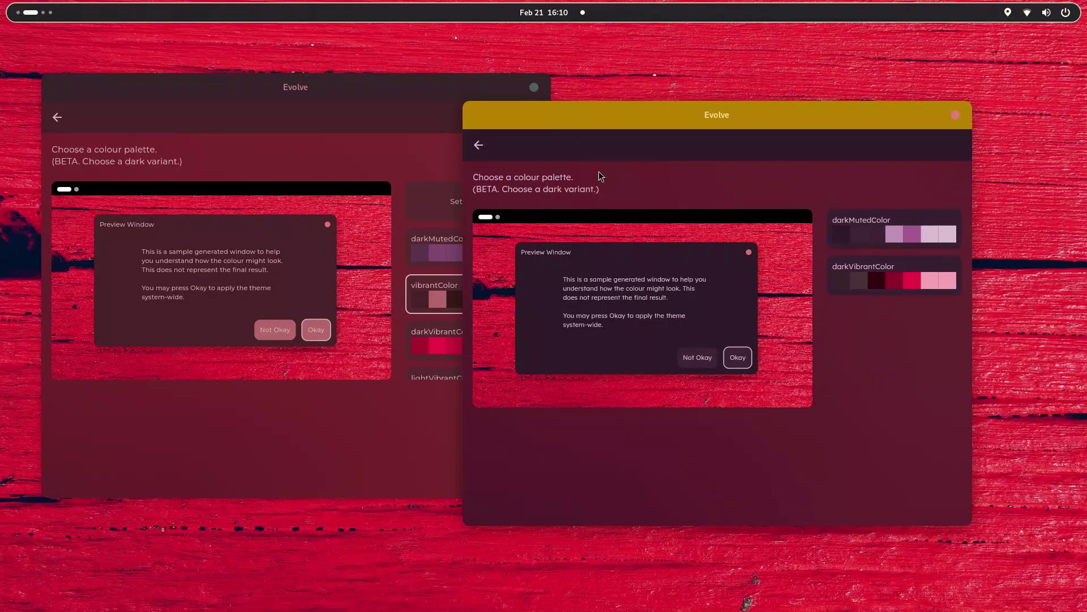
pyautogui.click(847, 277)
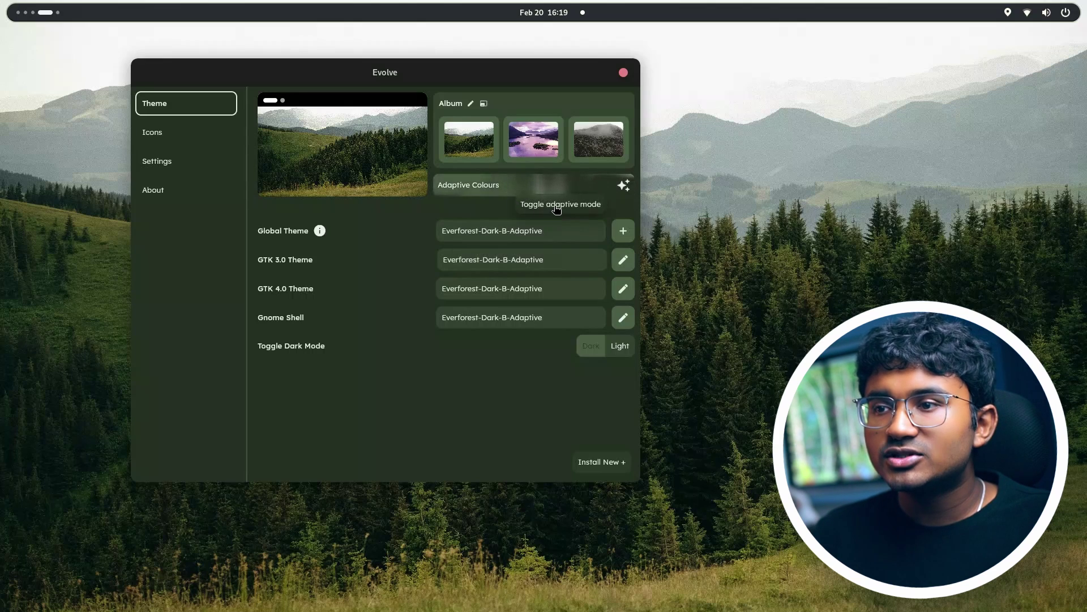
# Turn off adaptive mode and switch from Everforest-Dark-B to Mac-Theme using the AT+ theme choices.
pyautogui.click(552, 187)
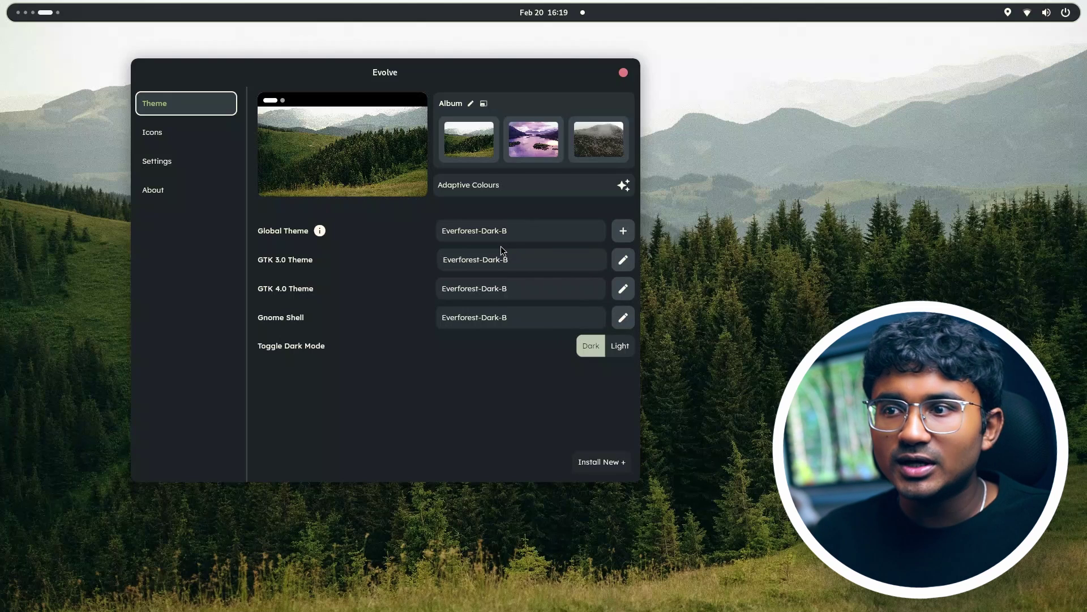
pyautogui.click(504, 103)
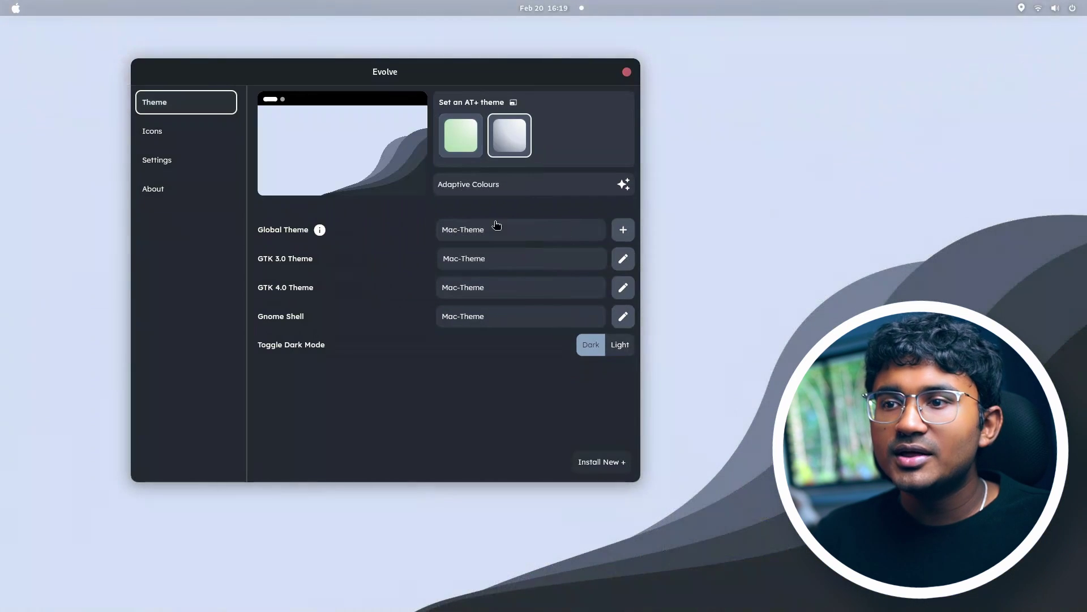
# Set the snowy mountain wallpaper from the Mac-Theme album and apply its vibrantColor adaptive palette system-wide.
pyautogui.click(470, 104)
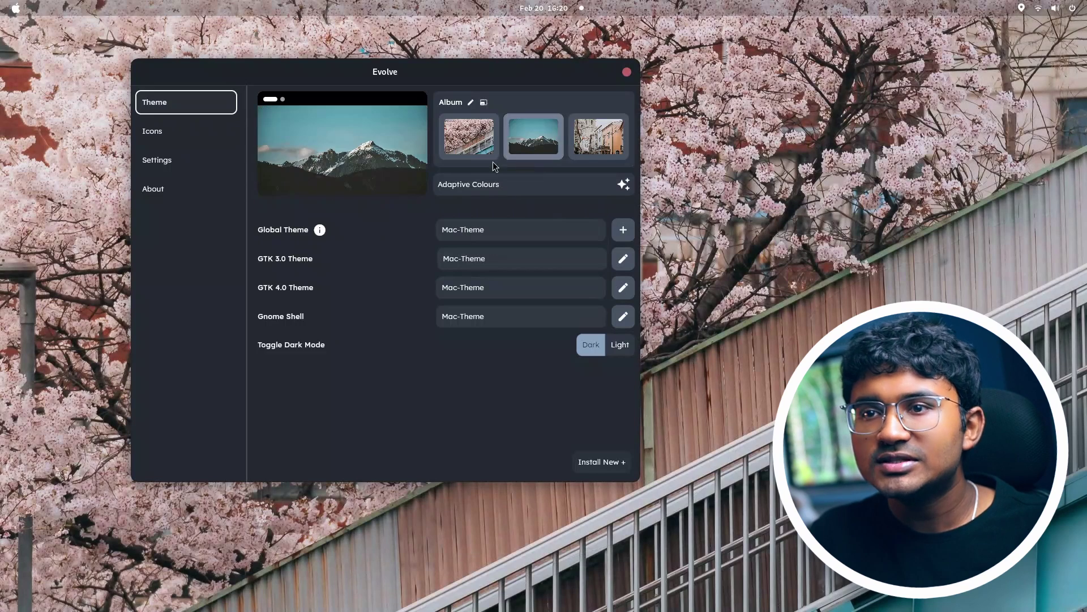
pyautogui.click(317, 158)
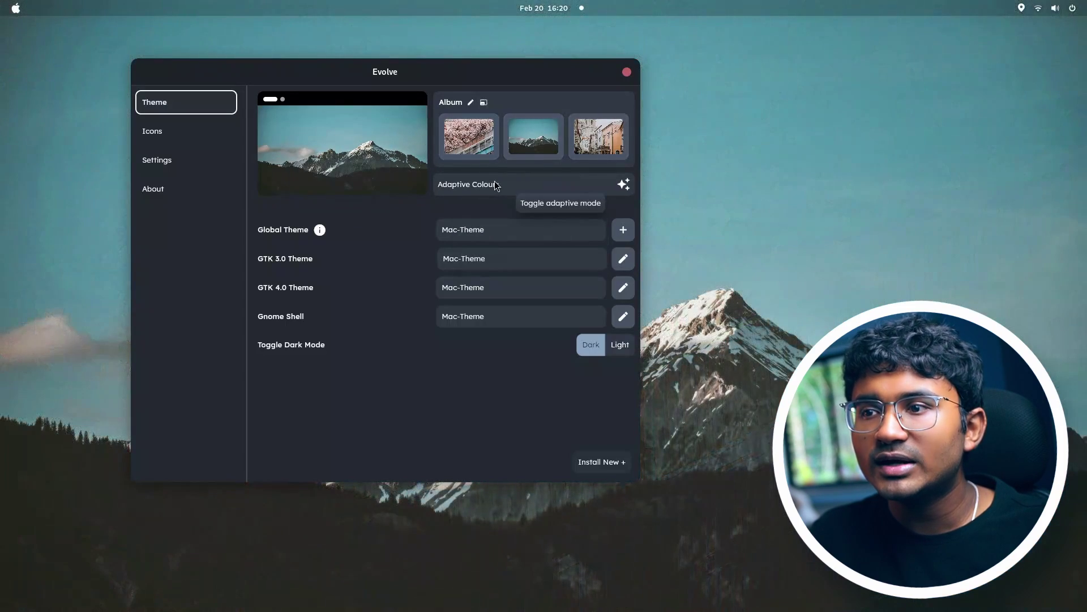
pyautogui.click(542, 205)
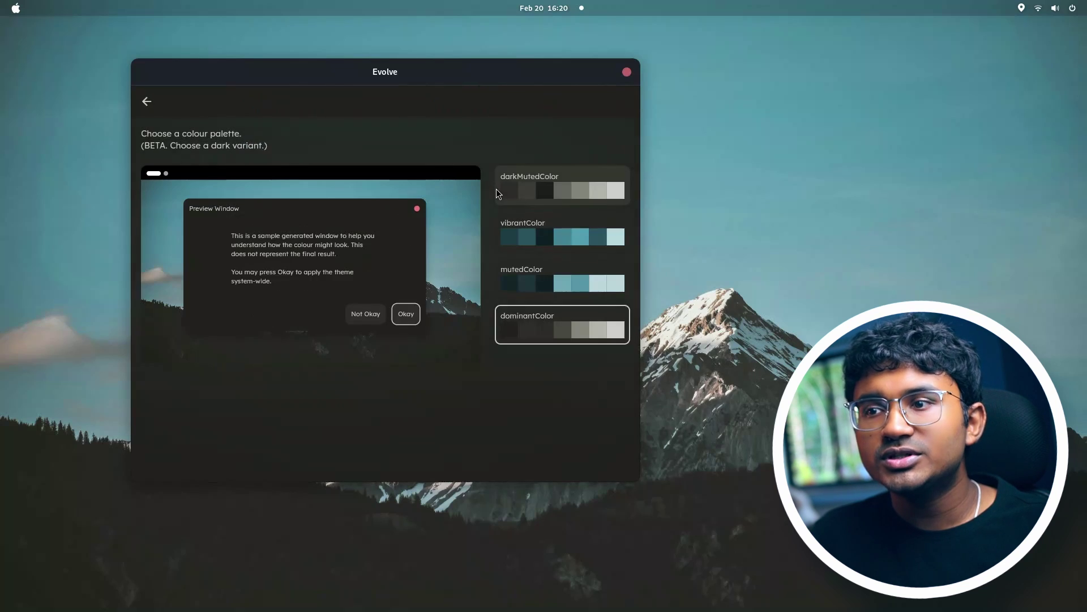
pyautogui.click(528, 248)
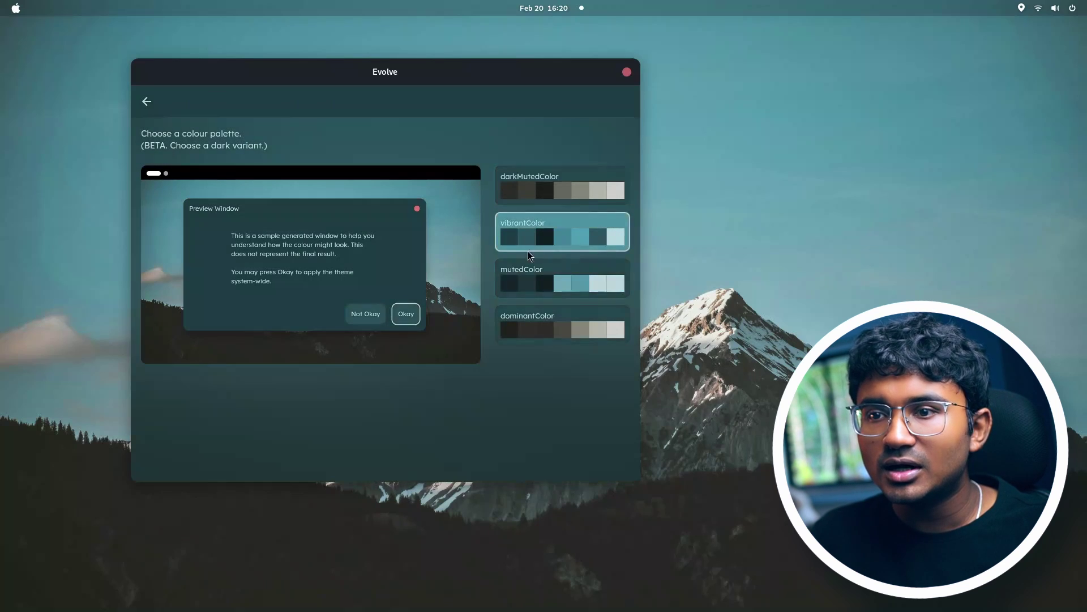
pyautogui.click(407, 314)
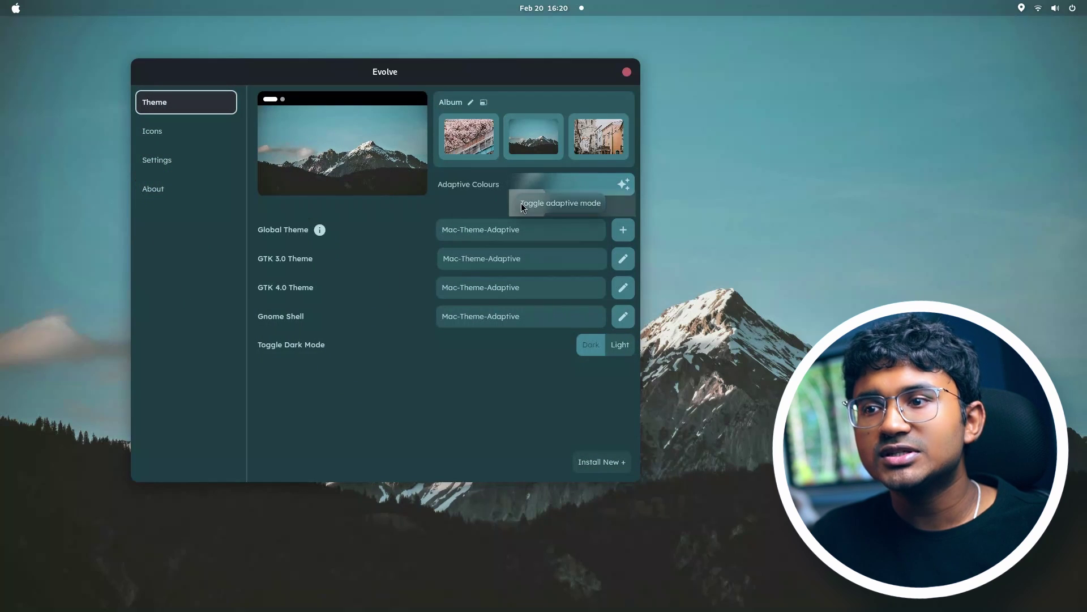
# Turn off adaptive mode for Mac-Theme and open the newer Evolve's About page.
pyautogui.click(509, 189)
pyautogui.click(163, 194)
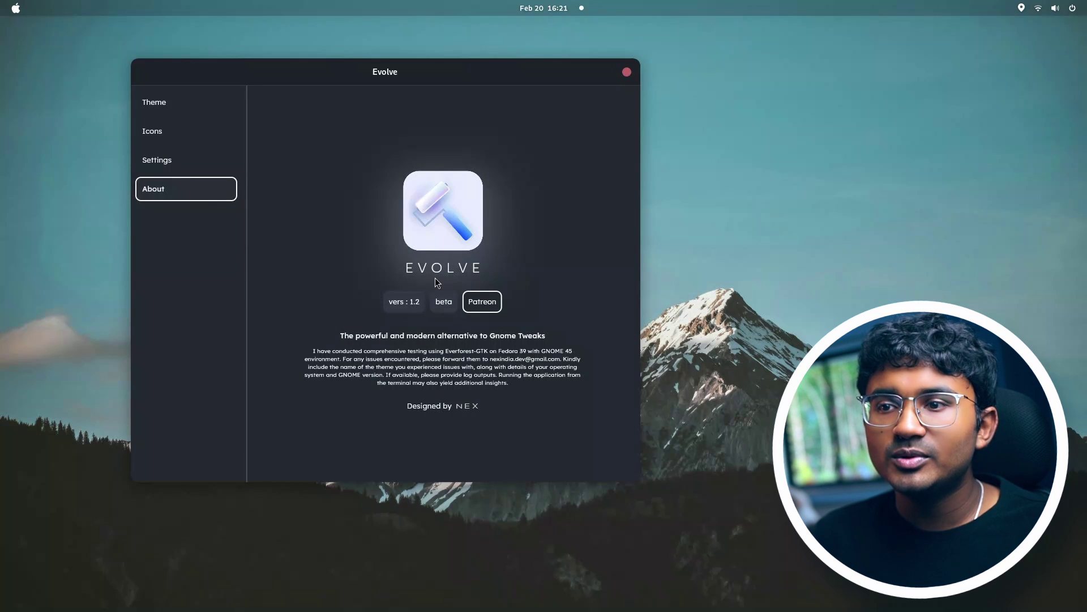
# Find the older Evolve through the workspace overview, show it on the same workspace as the newer one, and focus it.
pyautogui.click(2, 9)
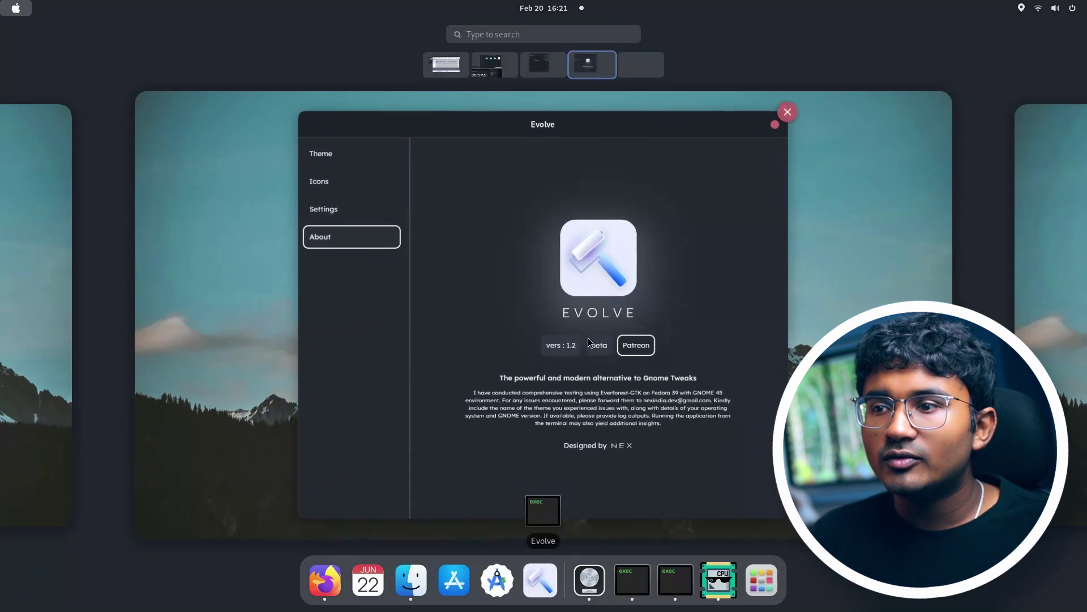
pyautogui.scroll(1, 563, 356)
pyautogui.click(459, 328)
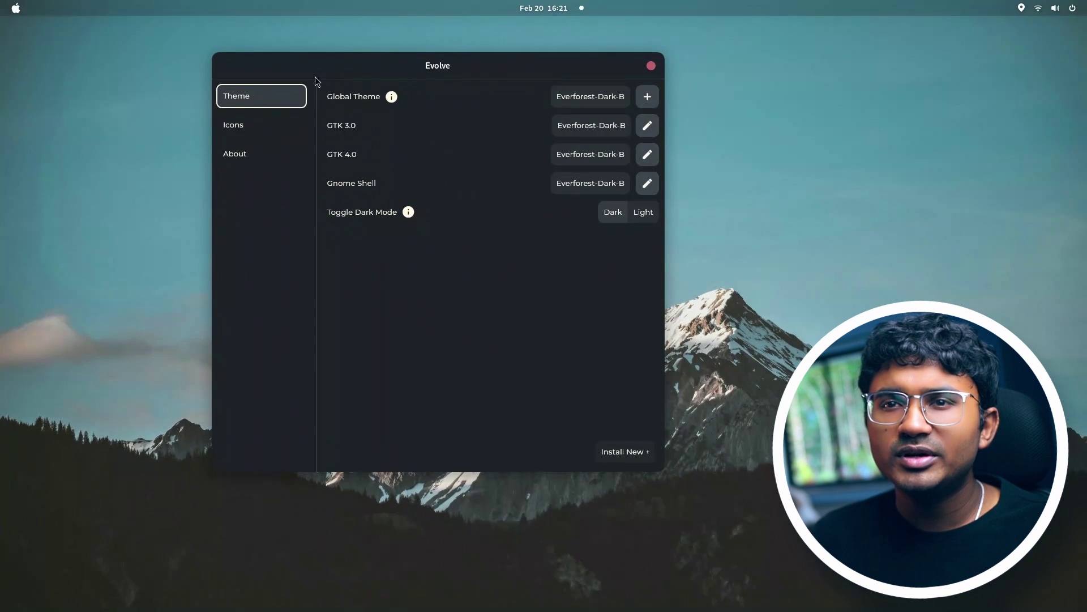
pyautogui.press('super')
pyautogui.scroll(1, 1049, 374)
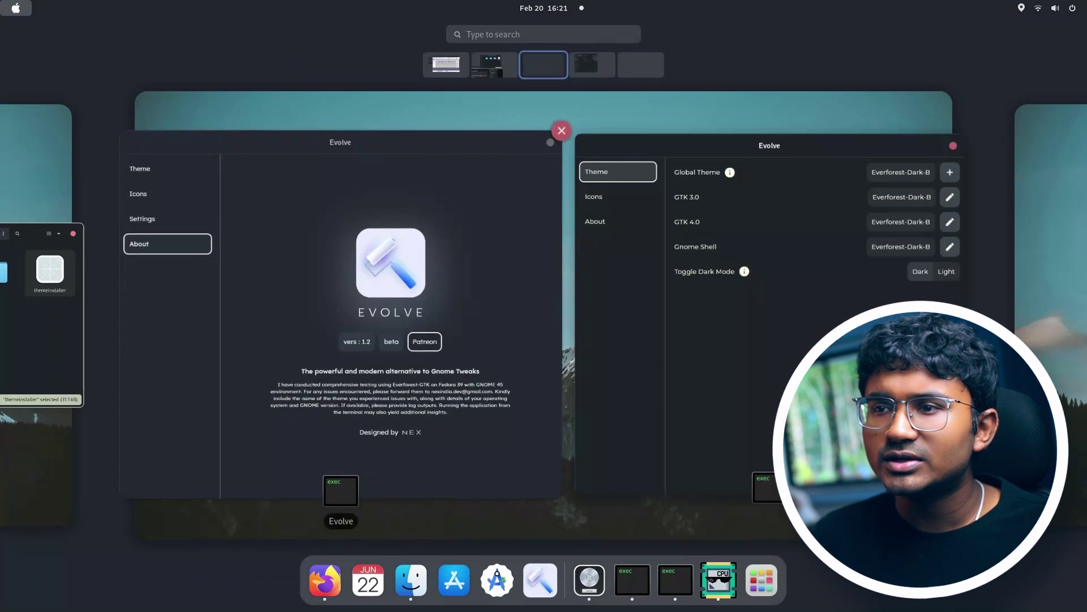
pyautogui.click(692, 381)
# Open the older Evolve's About page and place the two Evolve windows side by side.
pyautogui.click(233, 164)
pyautogui.moveTo(342, 93); pyautogui.dragTo(810, 74)
pyautogui.moveTo(463, 92); pyautogui.dragTo(330, 75)
pyautogui.moveTo(828, 75); pyautogui.dragTo(778, 76)
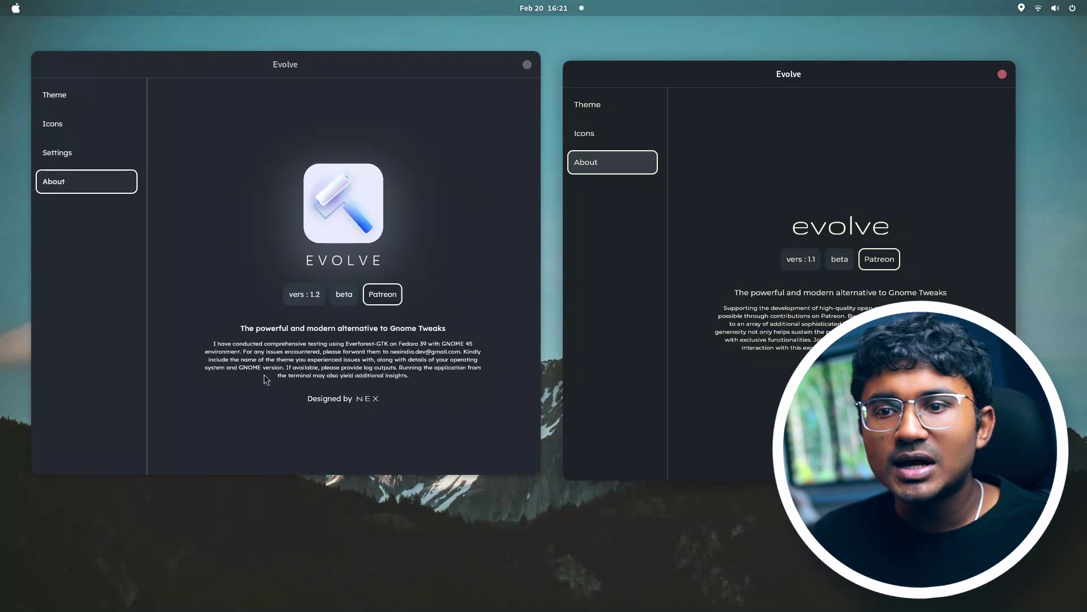
# Open the newer Evolve's Settings page and bring the older Evolve window into focus.
pyautogui.click(202, 343)
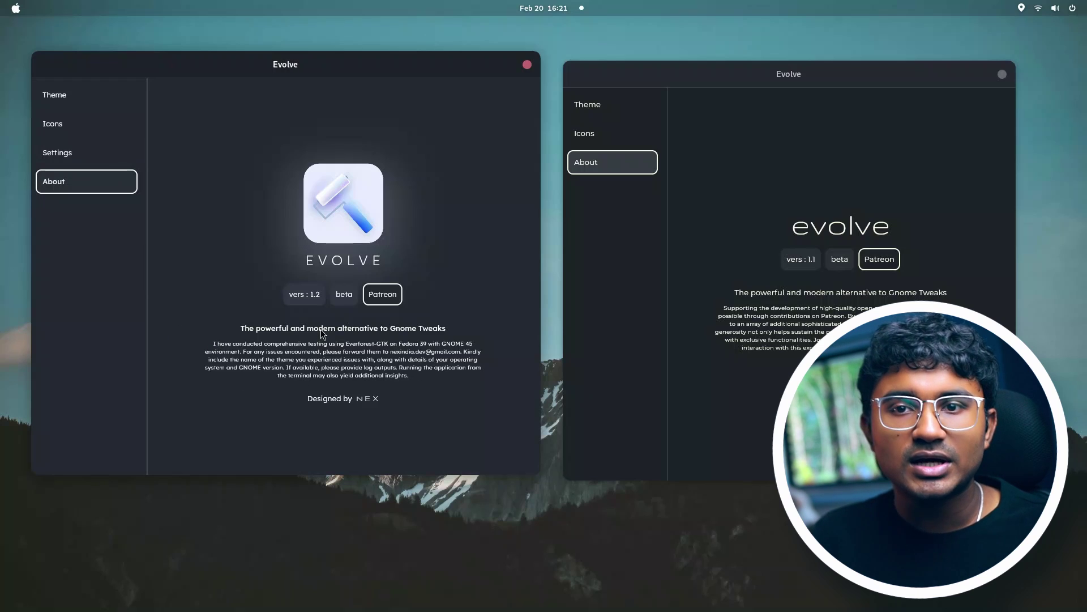
pyautogui.click(86, 158)
pyautogui.click(590, 196)
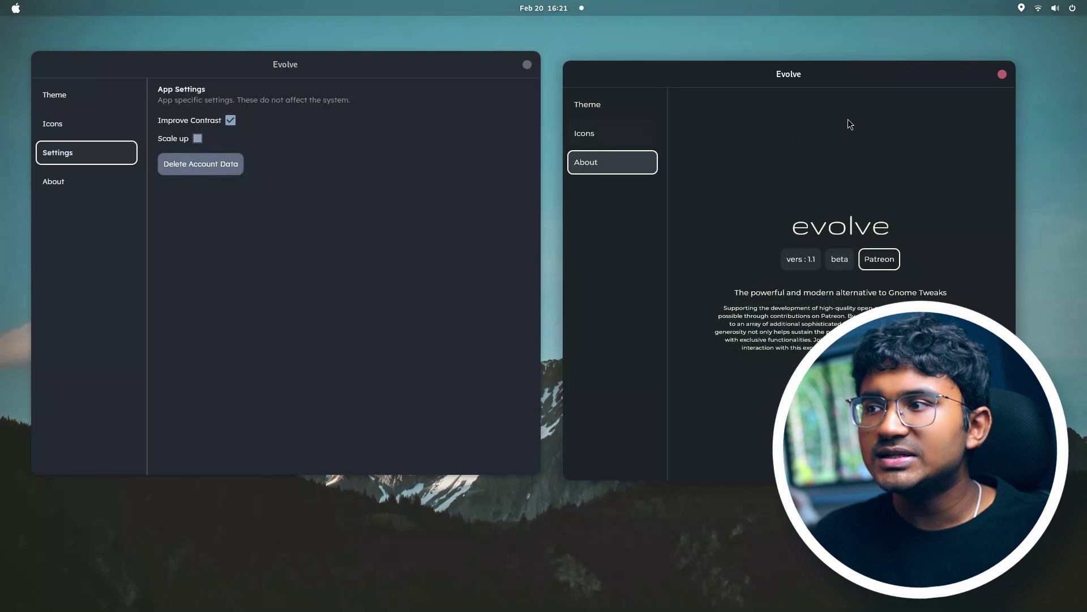
pyautogui.rightClick(997, 80)
pyautogui.press('Escape')
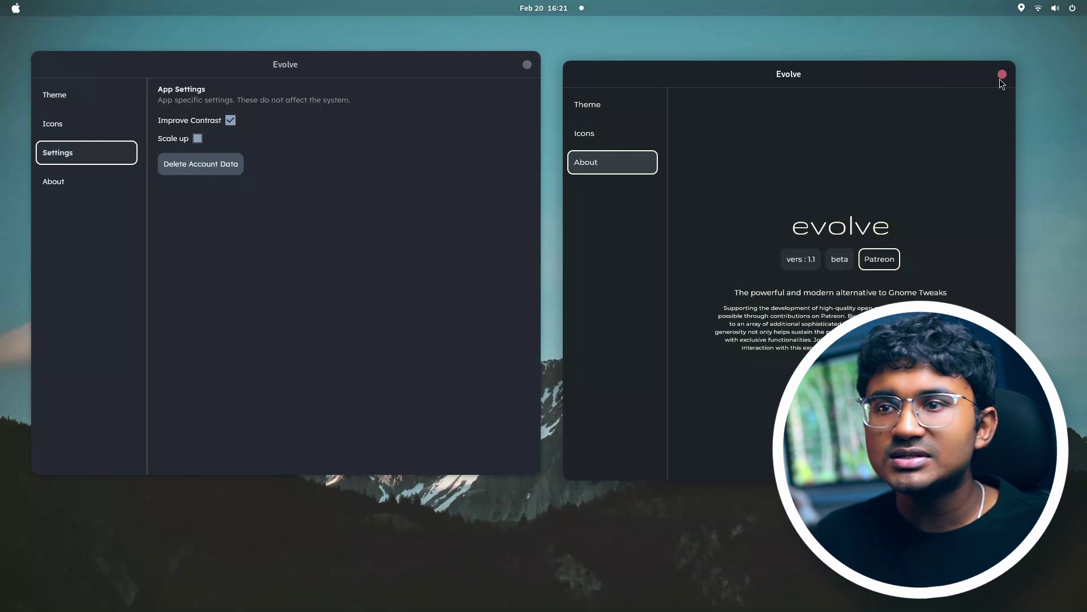
pyautogui.rightClick(1000, 80)
pyautogui.press('Escape')
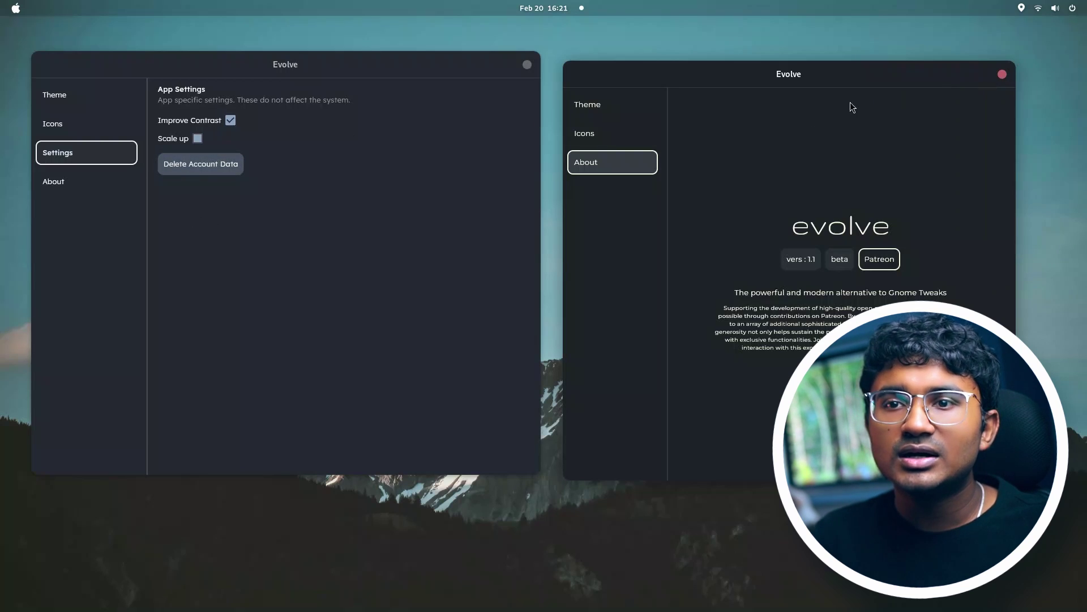
# Move the older Evolve window out of the way and centre the newer one on the desktop.
pyautogui.click(308, 154)
pyautogui.moveTo(841, 73); pyautogui.dragTo(508, 122)
pyautogui.click(663, 123)
pyautogui.moveTo(278, 52); pyautogui.dragTo(582, 69)
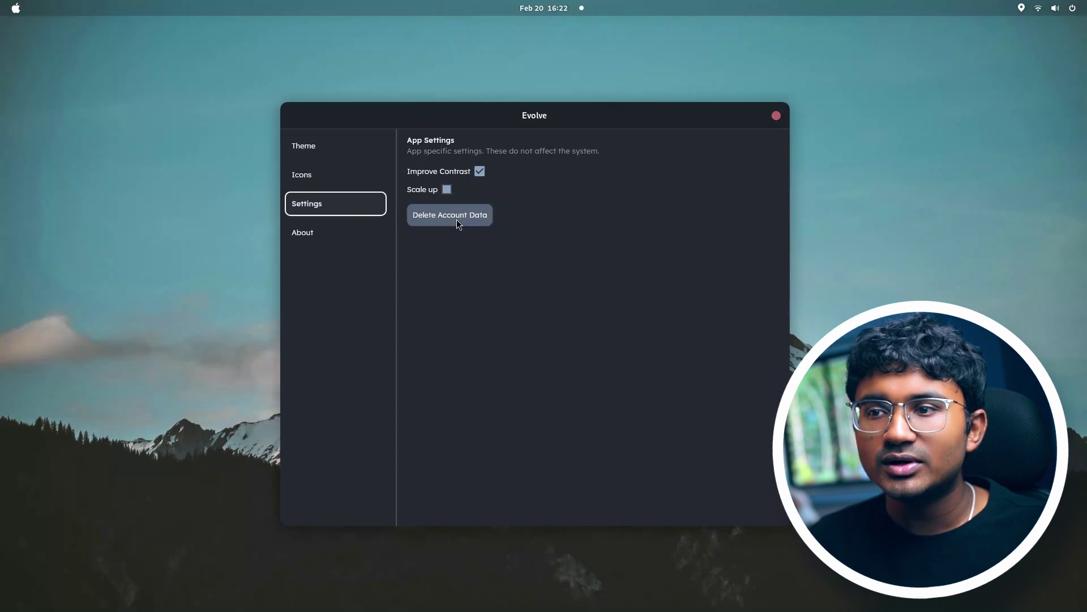
# Try the Scale up option, switch it back off, and try the Improve Contrast option.
pyautogui.click(446, 190)
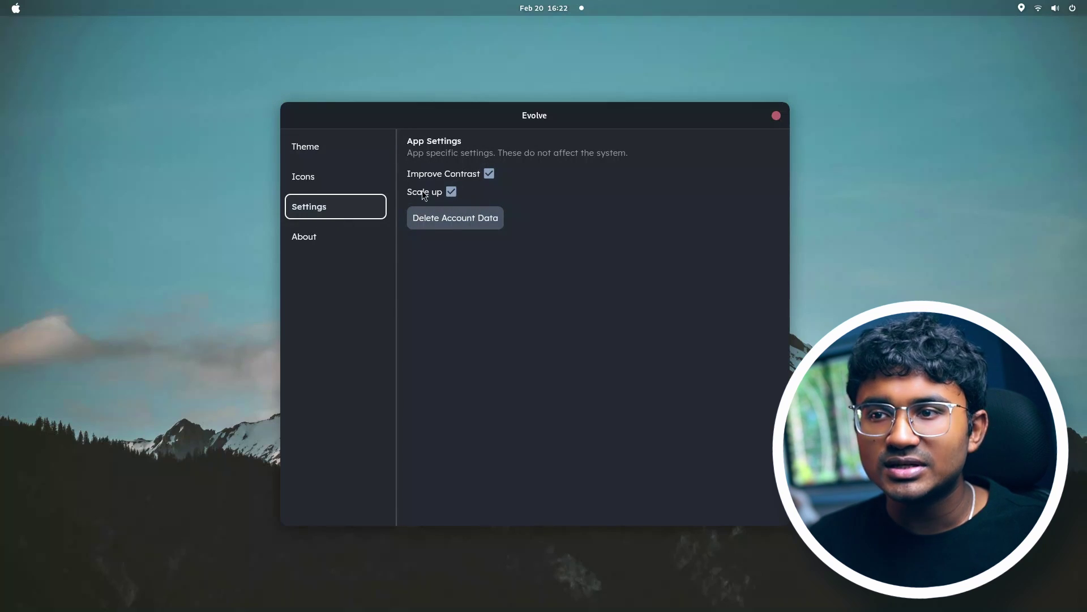
pyautogui.click(450, 191)
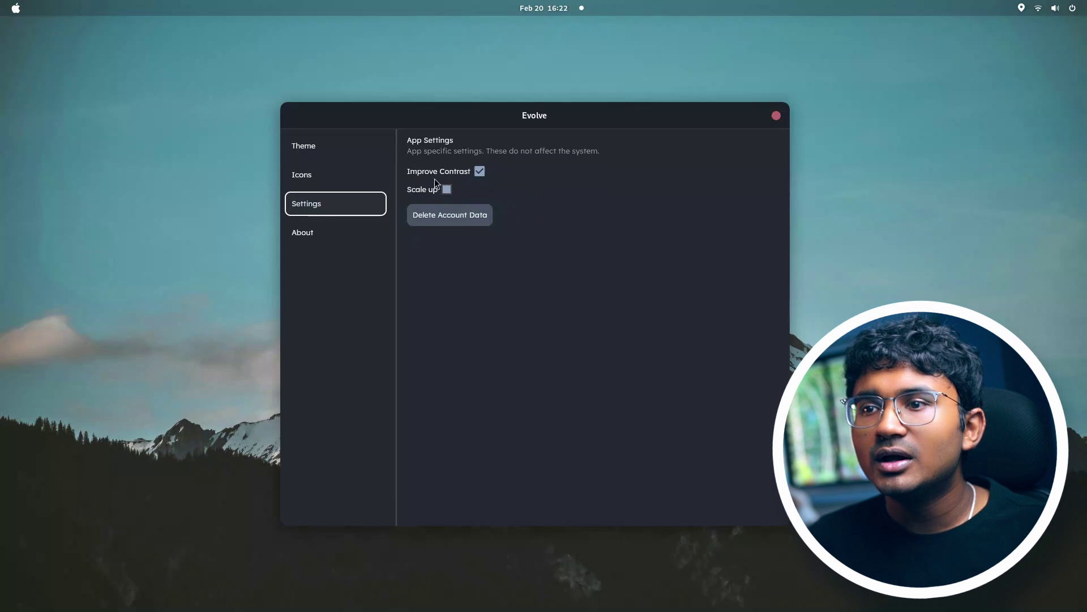
pyautogui.click(479, 172)
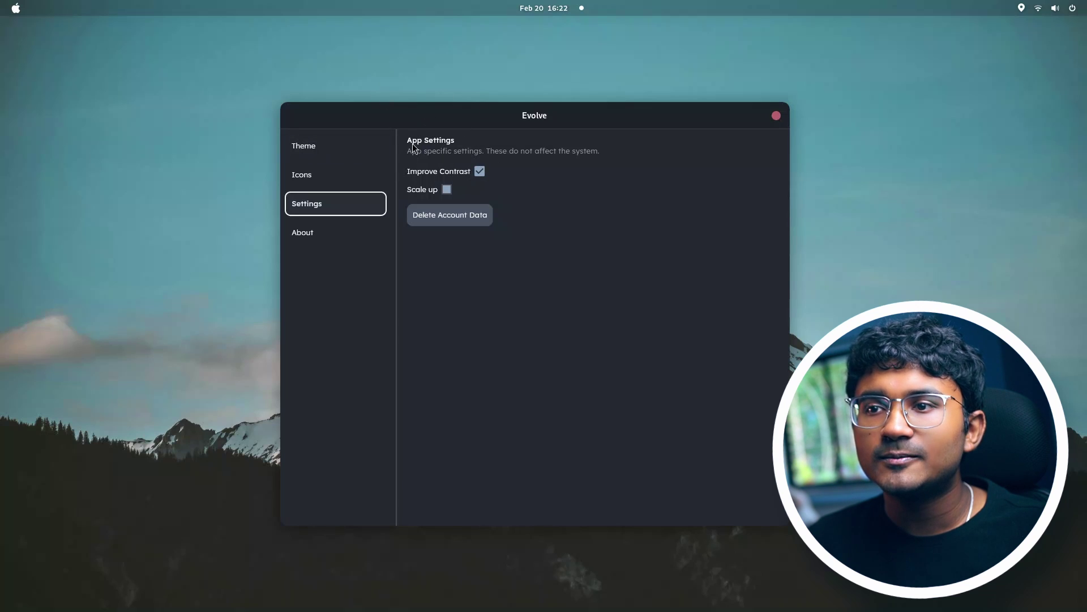
# Check the Theme page, turn off Improve Contrast in the app settings, and return to the Theme page.
pyautogui.click(332, 152)
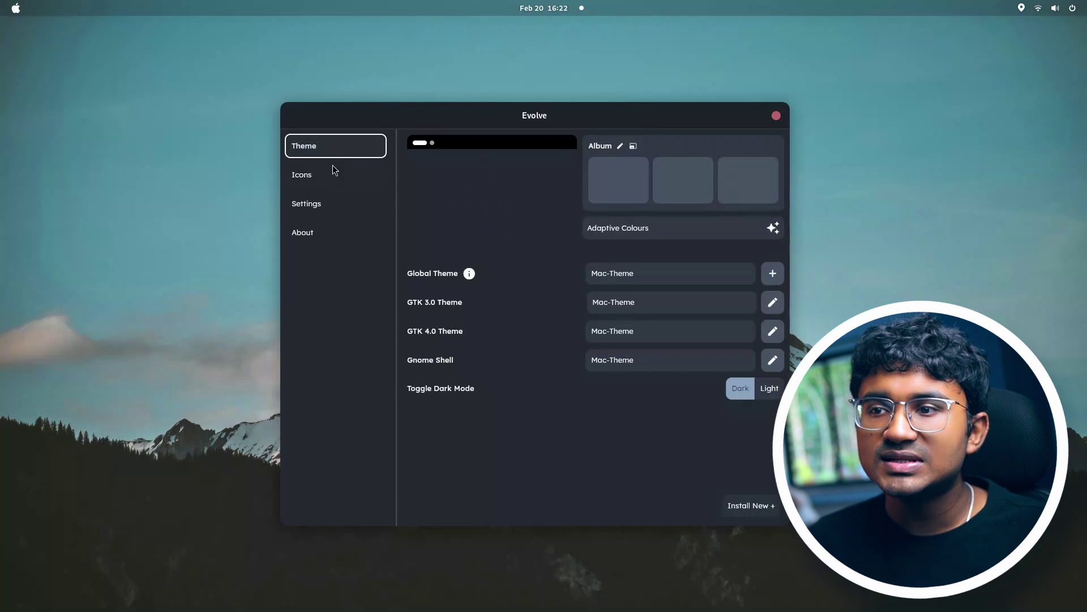
pyautogui.click(318, 211)
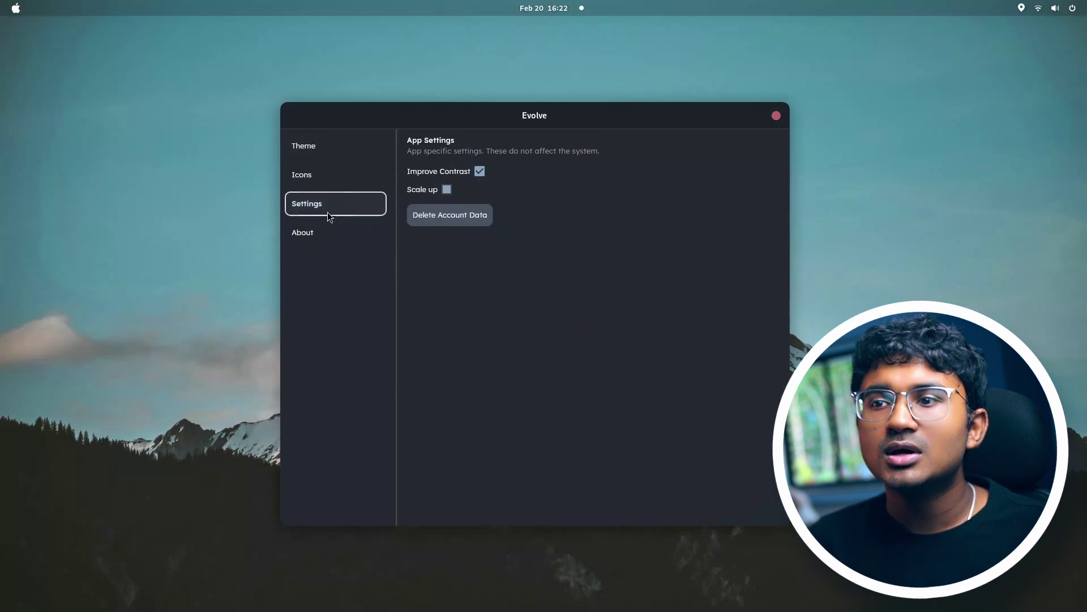
pyautogui.click(479, 171)
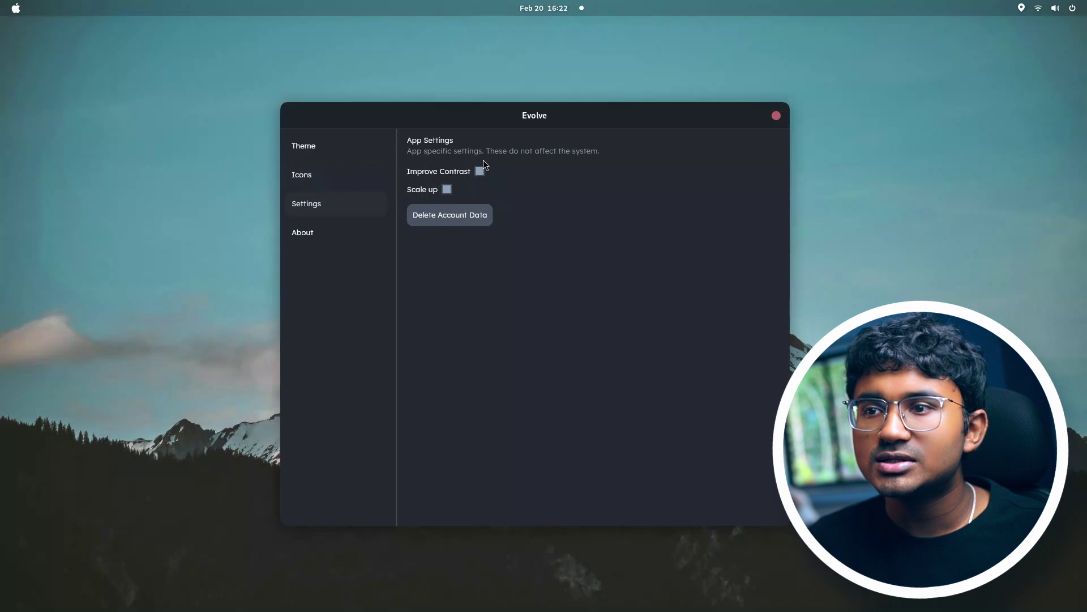
pyautogui.click(342, 152)
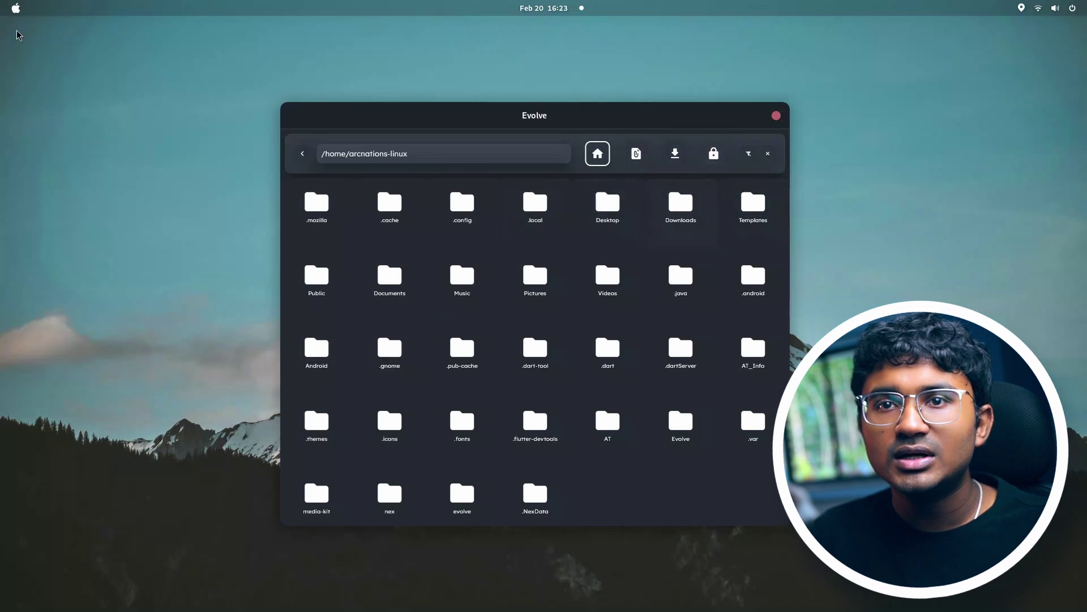
# Compare the newer Evolve's file browser with the older version's on the other workspace, and close the newer one's browser.
pyautogui.click(15, 8)
pyautogui.click(542, 317)
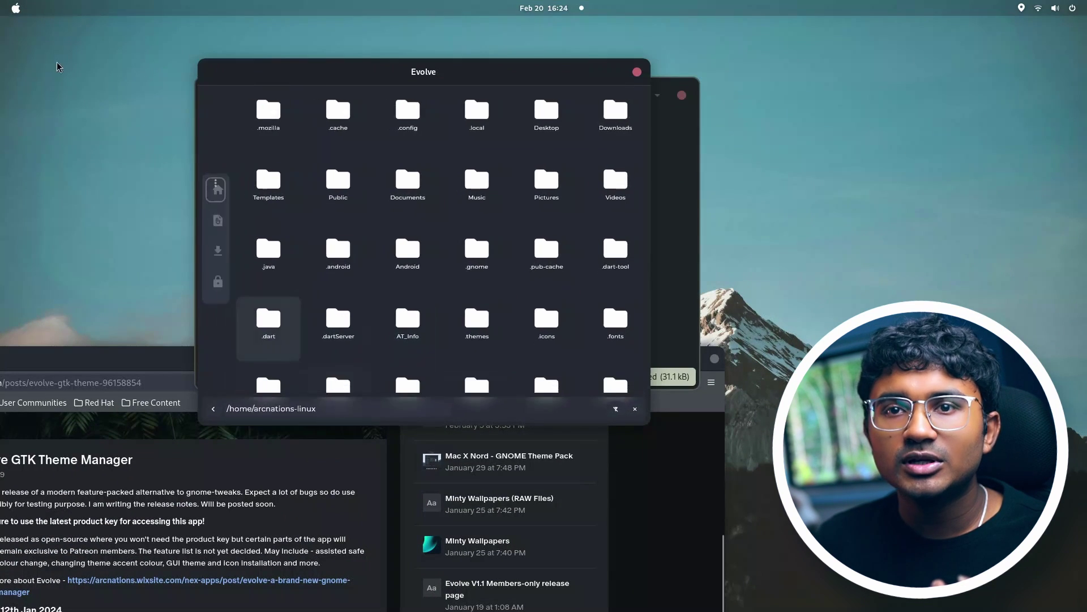
pyautogui.press('super')
pyautogui.click(607, 311)
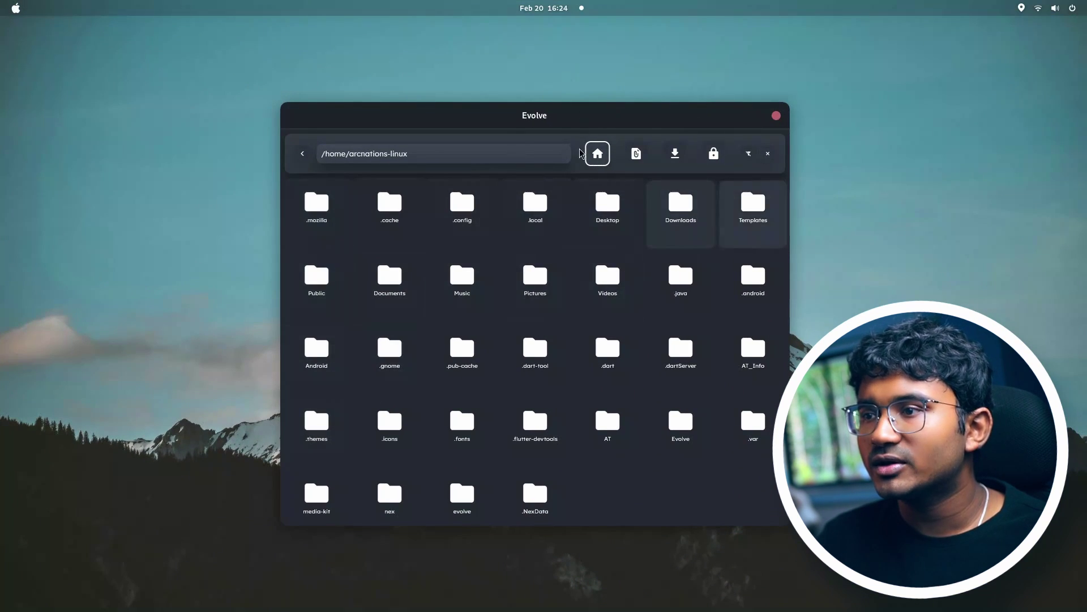
pyautogui.click(768, 153)
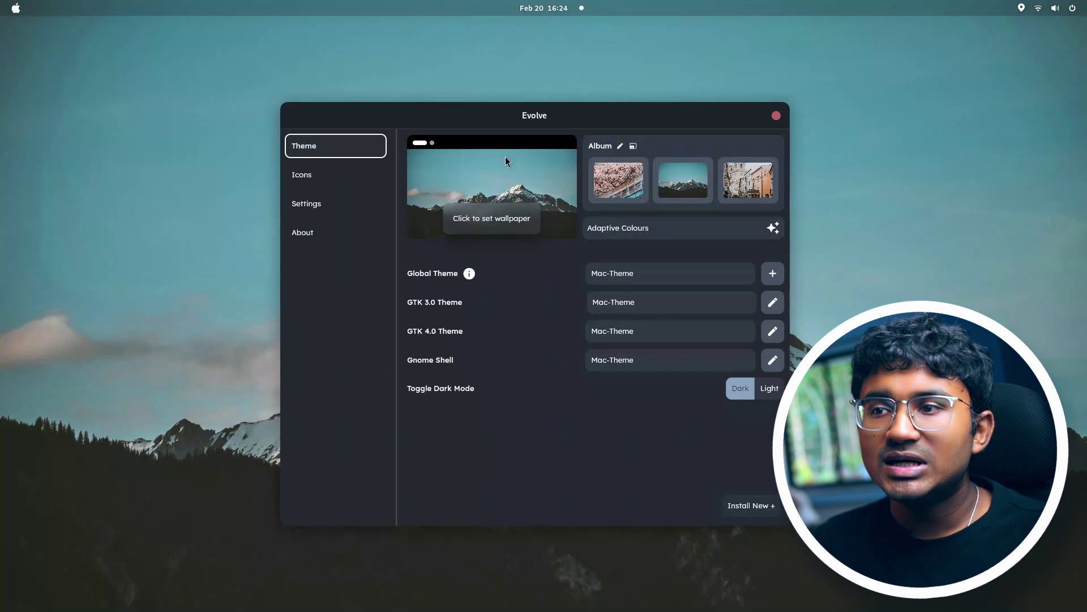
# Show the file chooser for setting a wallpaper, place it over the Evolve window, and cancel it.
pyautogui.click(511, 192)
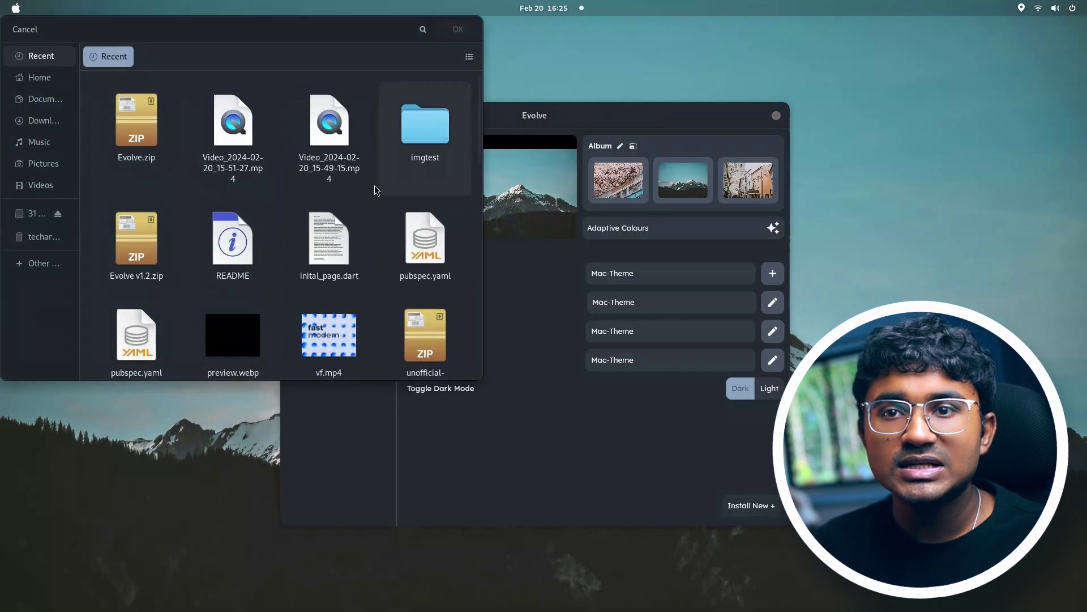
pyautogui.moveTo(204, 22); pyautogui.dragTo(533, 124)
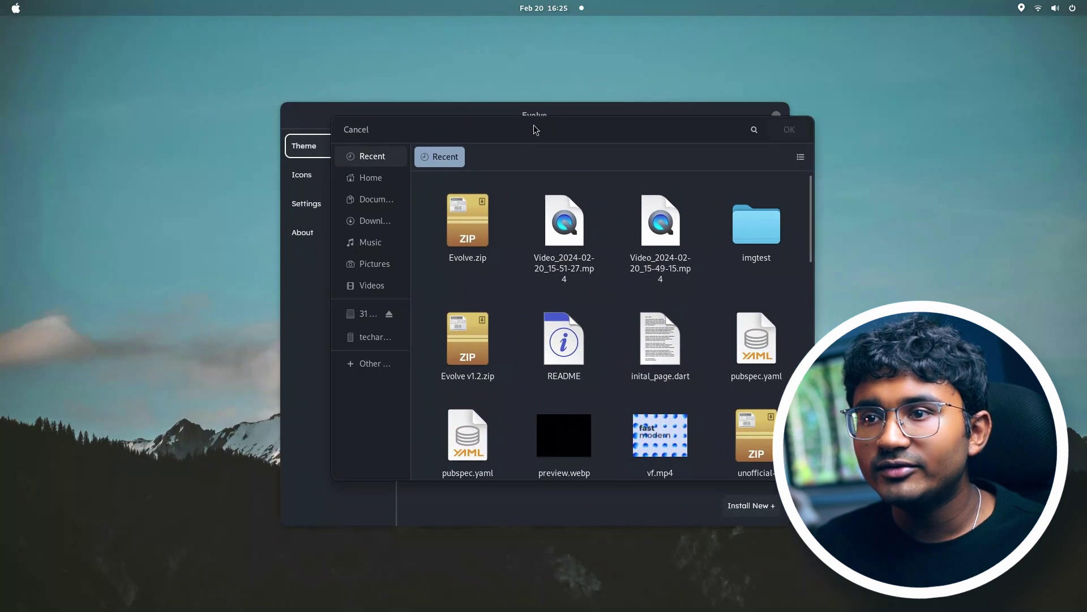
pyautogui.click(356, 130)
# Install the Everforest-Dark-B theme from the Downloads folder.
pyautogui.click(739, 507)
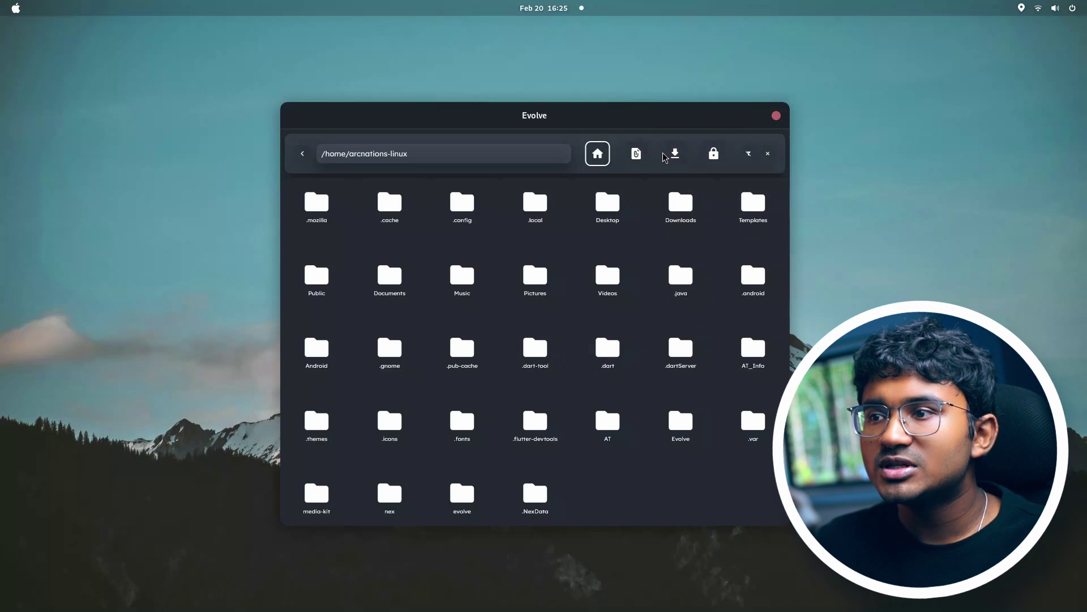
pyautogui.doubleClick(677, 226)
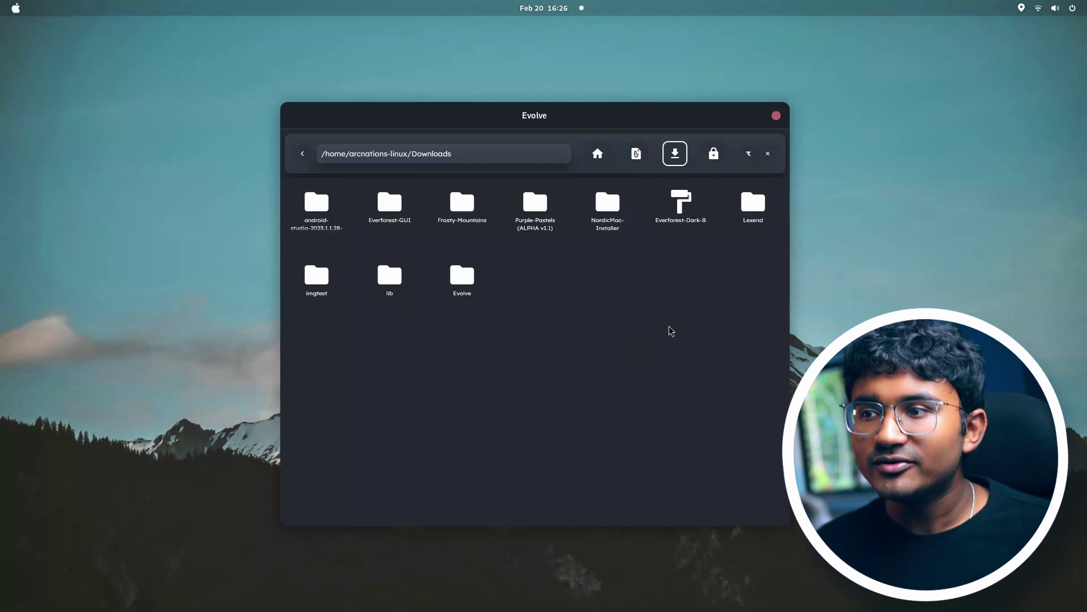
pyautogui.click(688, 238)
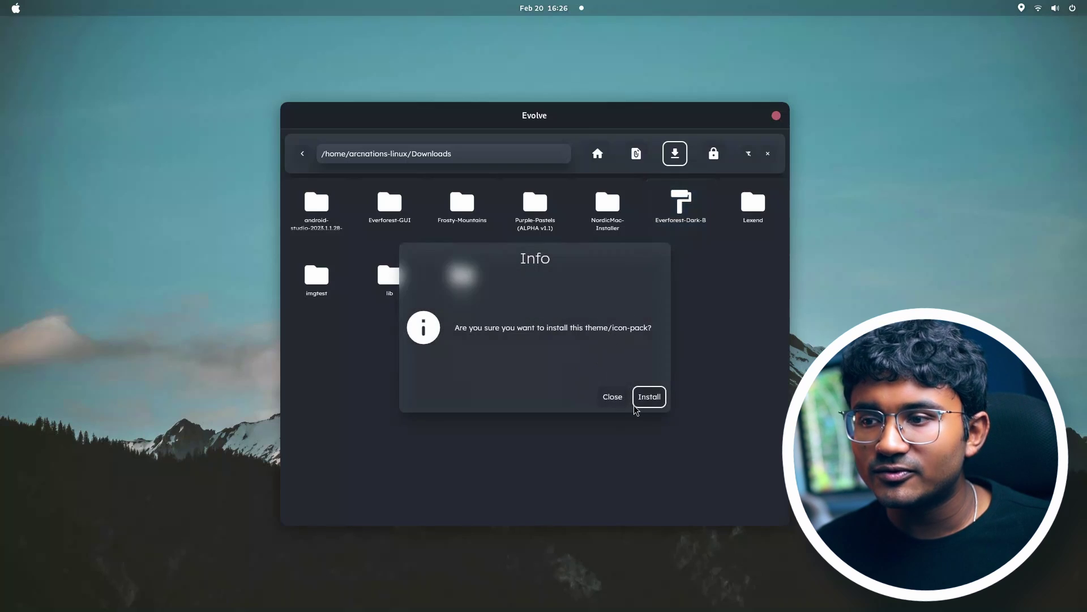
pyautogui.click(645, 396)
pyautogui.click(648, 396)
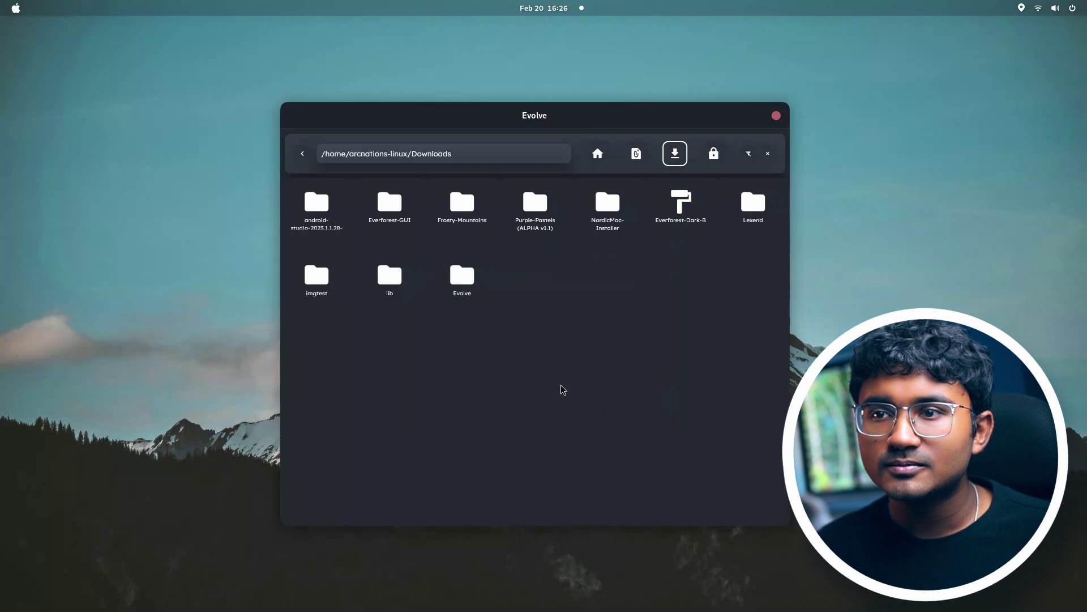
# In Files, copy the Everforest-Dark and Nordzy-cyan-dark folders from the home directory's .icons folder into Downloads.
pyautogui.click(16, 9)
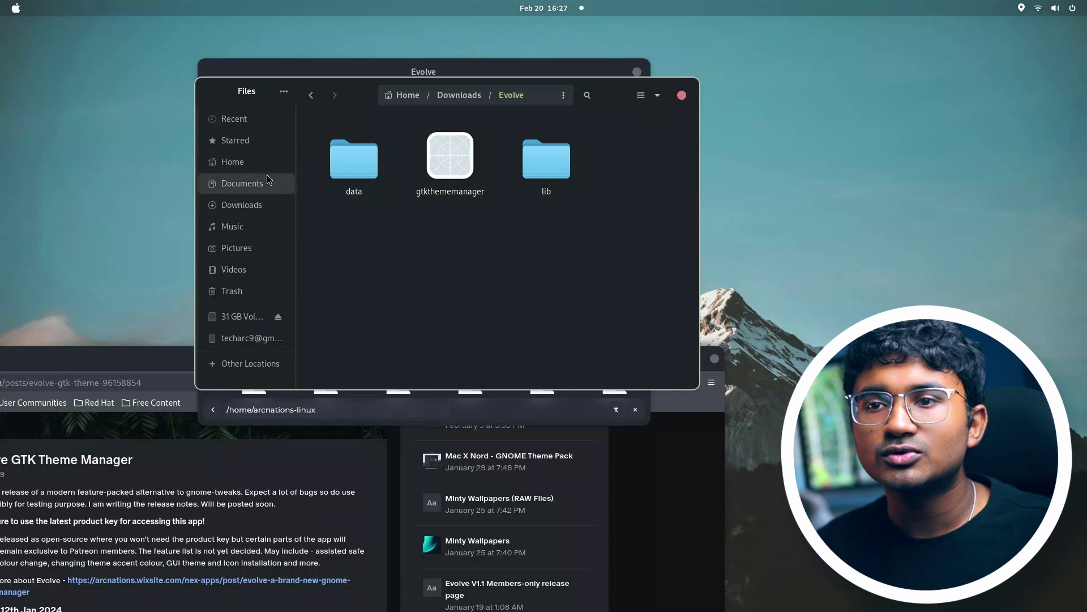
pyautogui.click(232, 161)
pyautogui.scroll(-5, 519, 245)
pyautogui.doubleClick(546, 258)
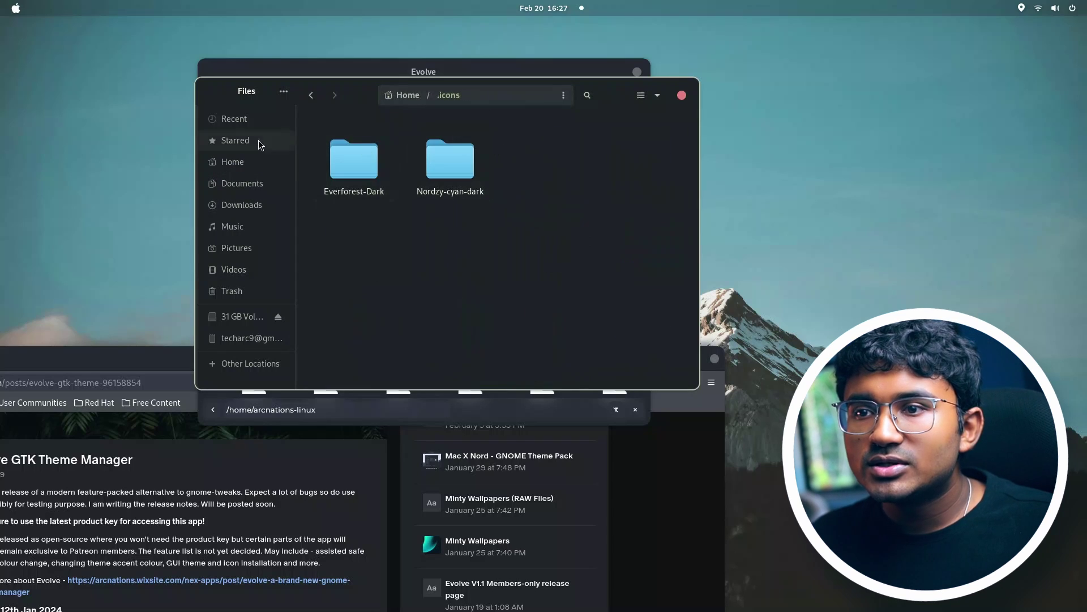
pyautogui.moveTo(324, 216); pyautogui.dragTo(563, 167)
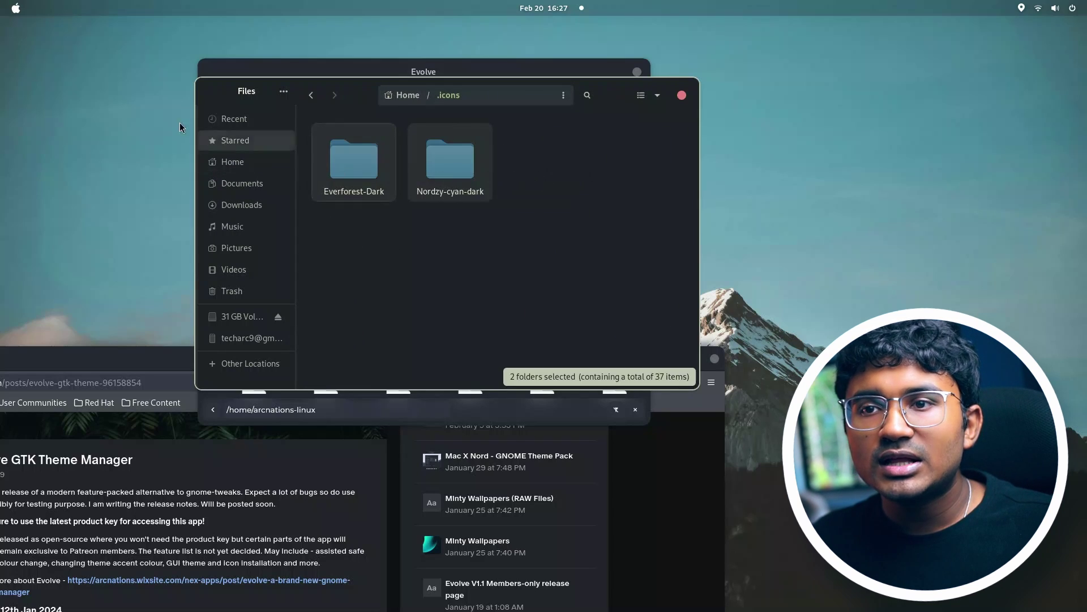
pyautogui.click(227, 206)
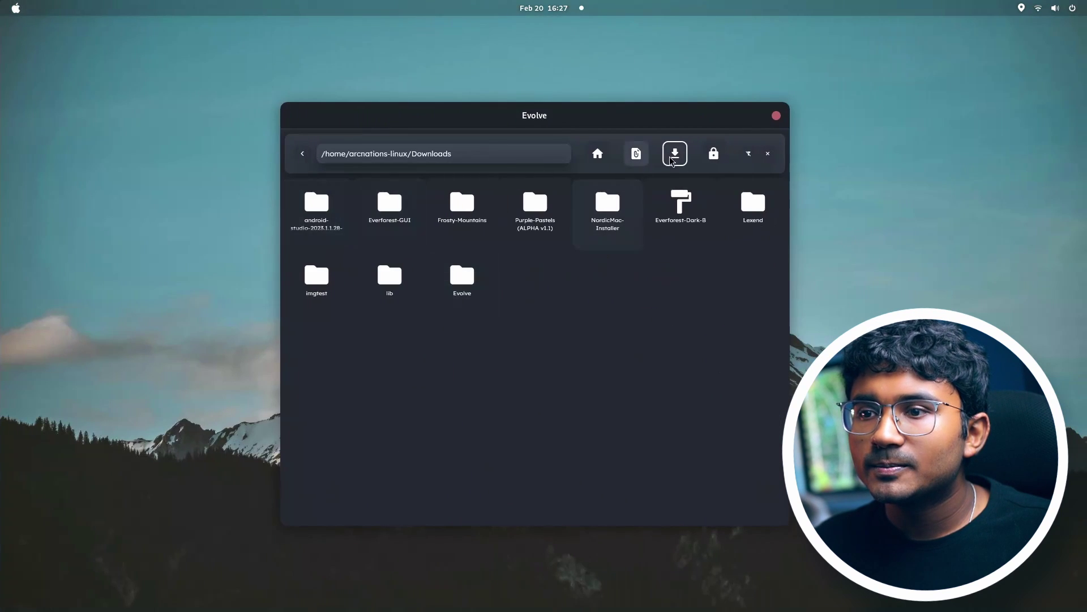
# Back in Evolve, reload the Downloads folder, install the Nordzy-cyan-dark icon pack, and close the file browser.
pyautogui.click(672, 161)
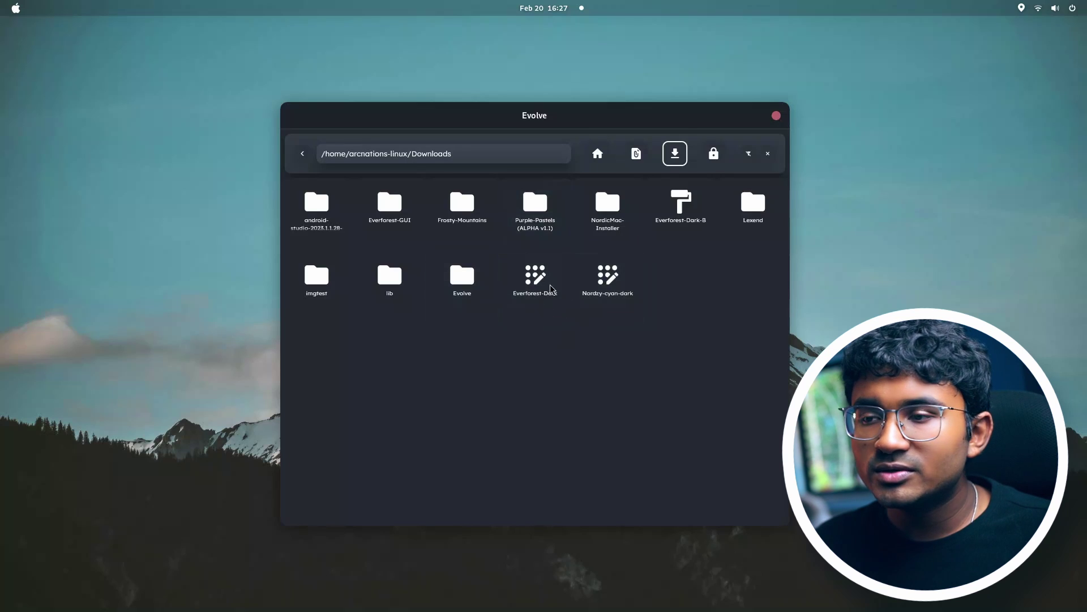
pyautogui.click(610, 305)
pyautogui.click(656, 405)
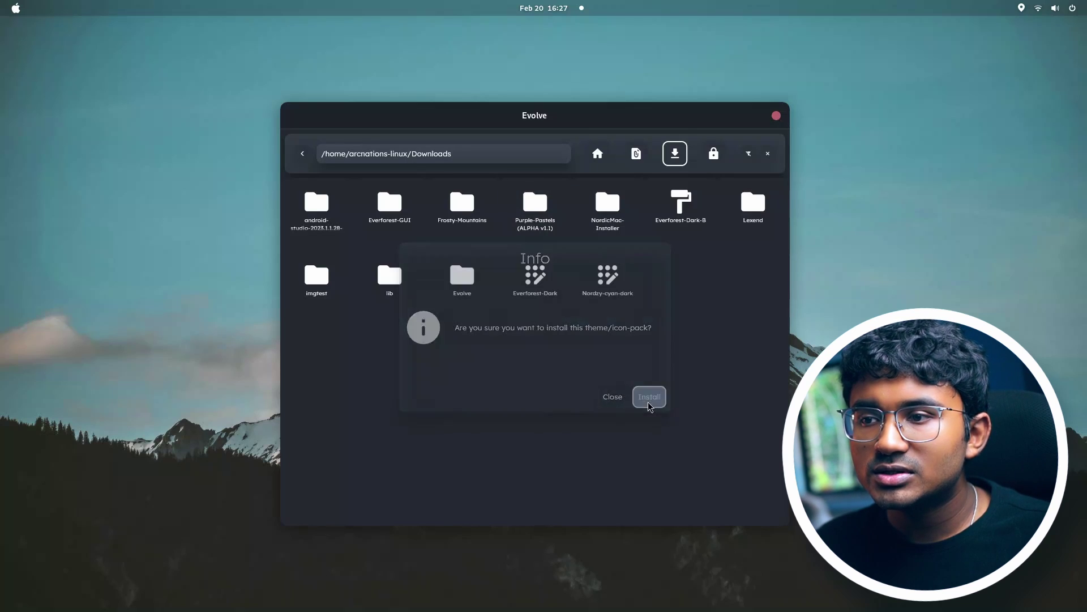
pyautogui.click(647, 400)
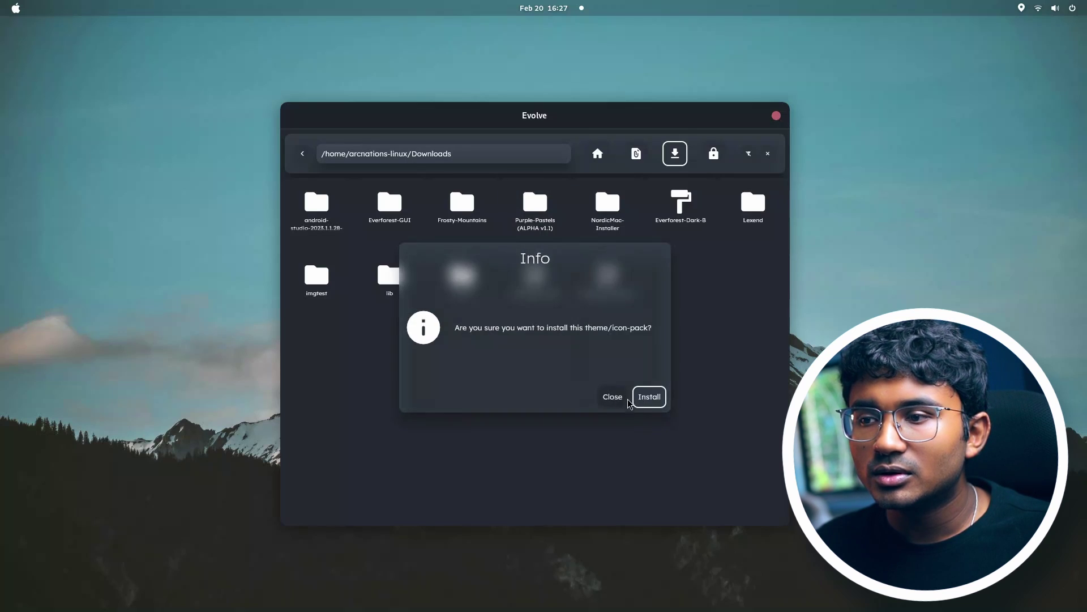
pyautogui.click(649, 397)
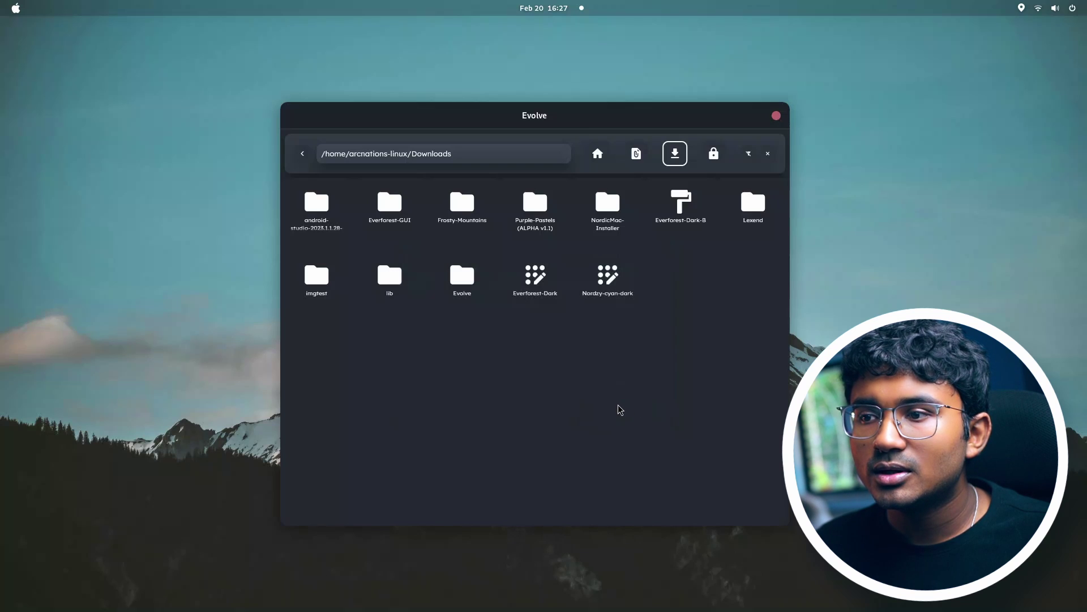
pyautogui.click(648, 395)
pyautogui.click(768, 153)
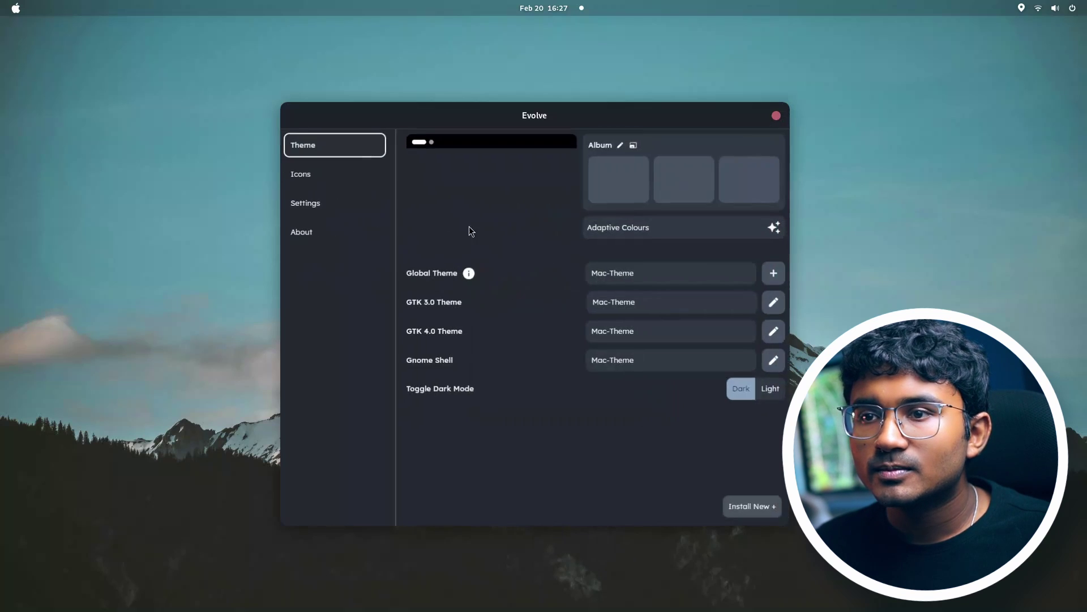
# Close Evolve and relaunch it from the workspace overview.
pyautogui.click(775, 117)
pyautogui.press('super')
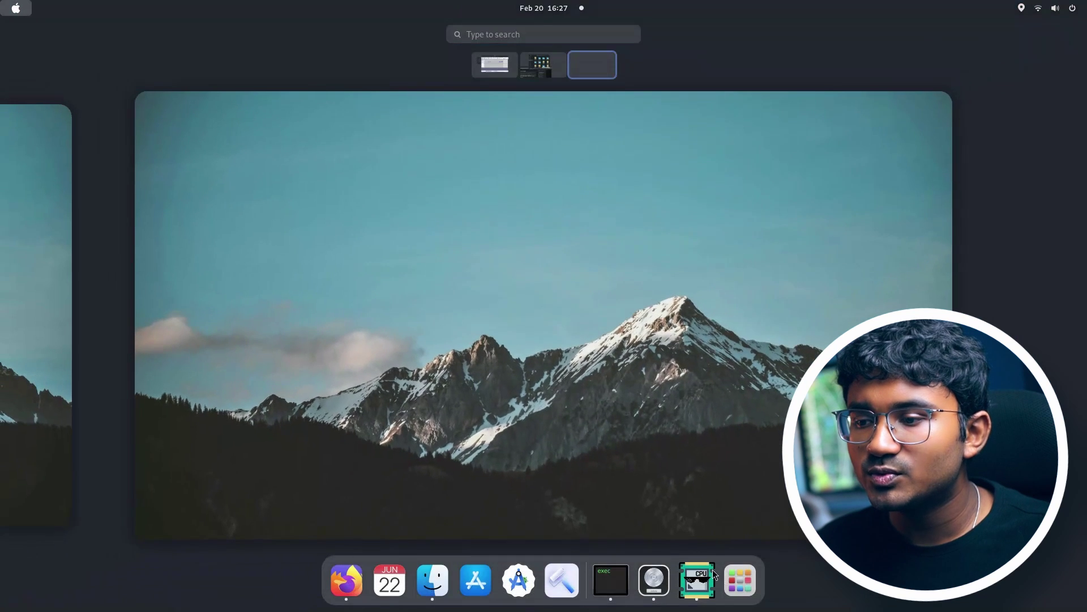
pyautogui.click(572, 596)
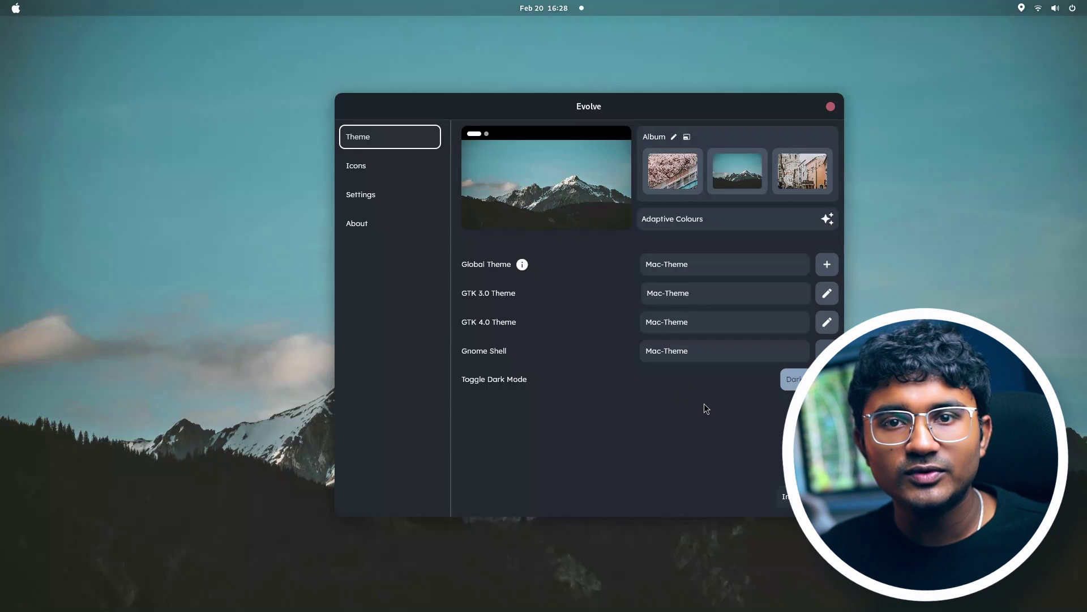
# Show the file browser for installing new themes and close it without installing anything.
pyautogui.click(793, 496)
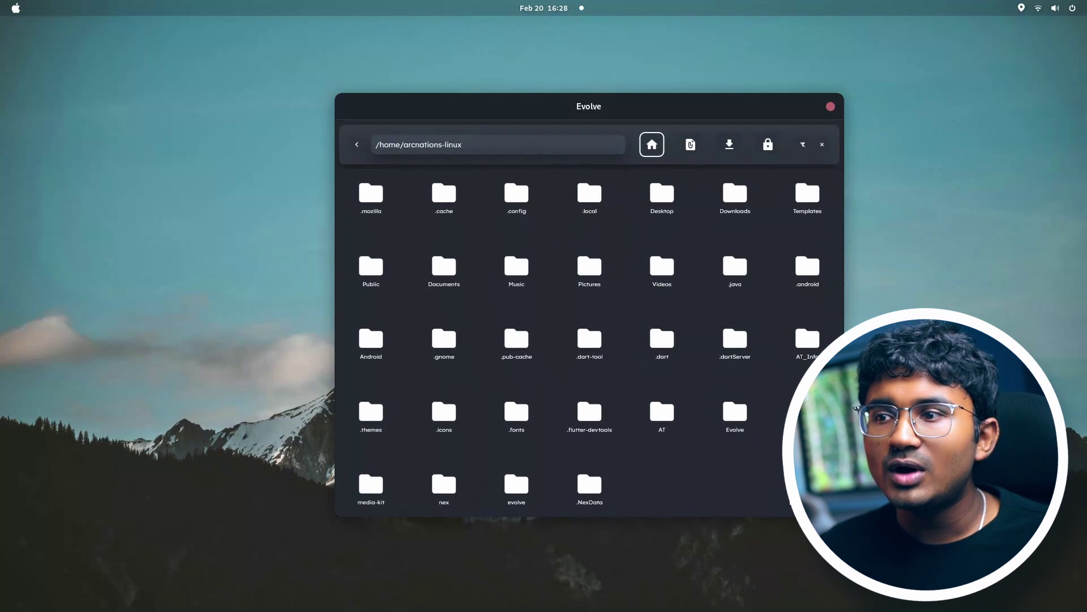
pyautogui.click(753, 413)
pyautogui.click(822, 145)
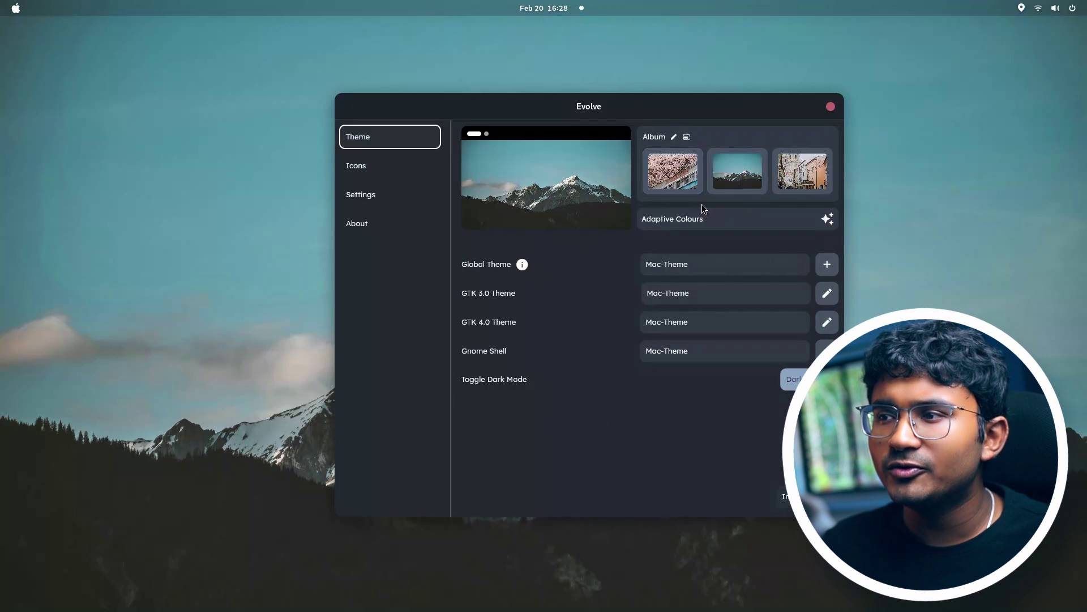
# Open the expanded view of the Mac-Theme wallpaper album and look through it.
pyautogui.click(687, 136)
pyautogui.scroll(-1, 692, 237)
pyautogui.click(699, 276)
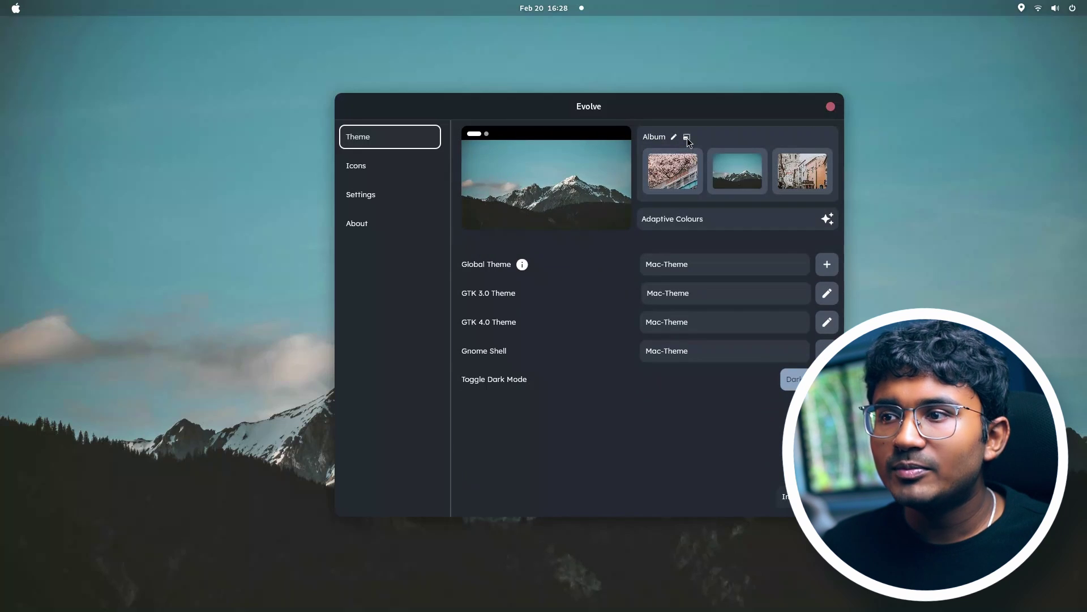
# Look at the expanded wallpaper album once more, and show Evolve's About page.
pyautogui.click(695, 148)
pyautogui.click(576, 139)
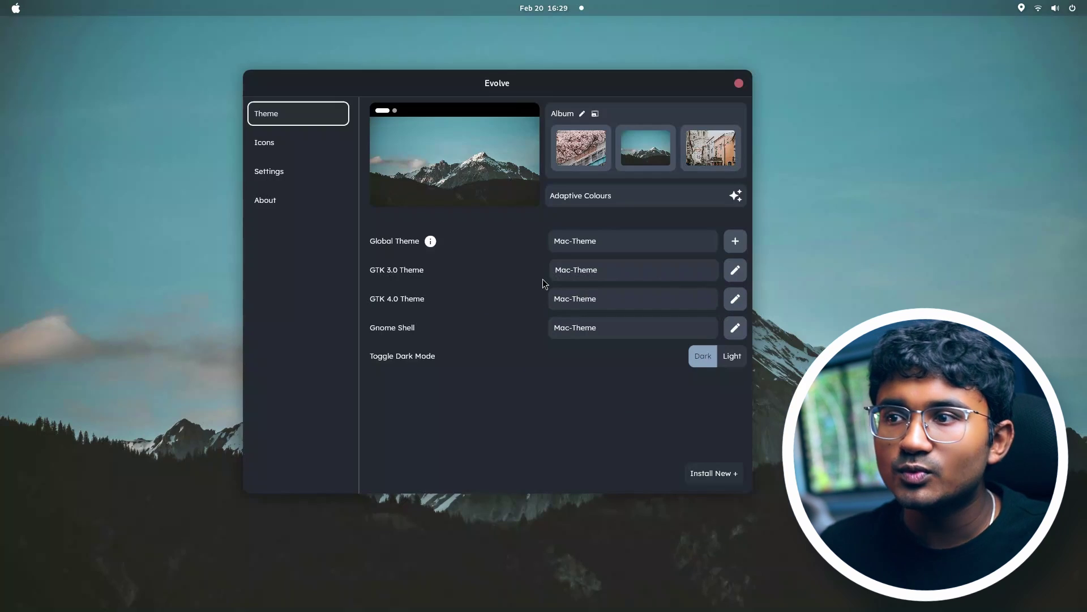
pyautogui.moveTo(470, 86); pyautogui.dragTo(523, 85)
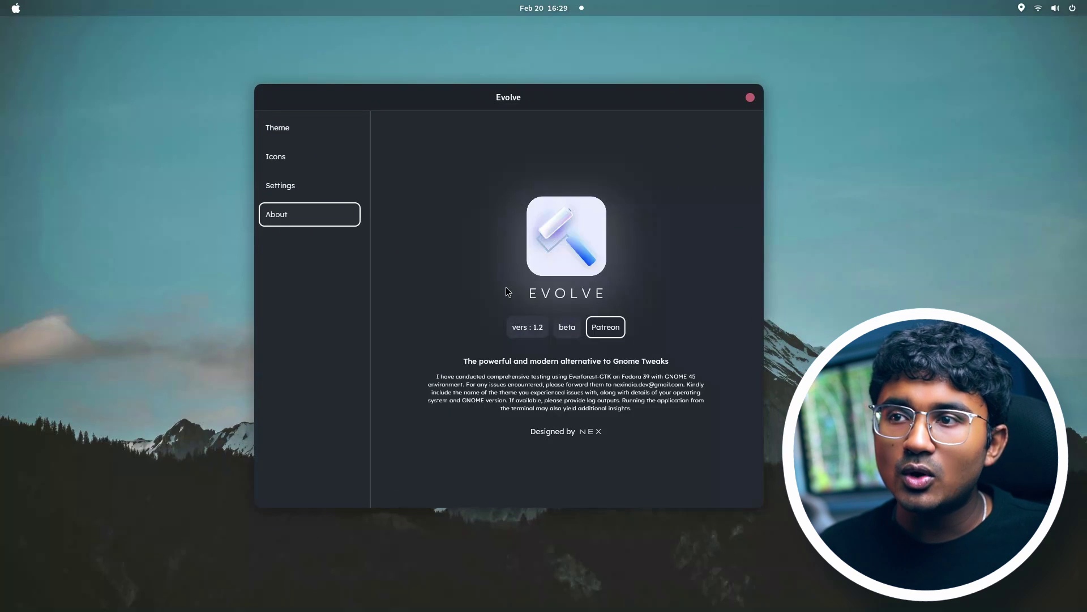
# Switch to Android Studio and examine the Improve Contrast and Scale up settings code in app_specific_settings.dart.
pyautogui.click(16, 8)
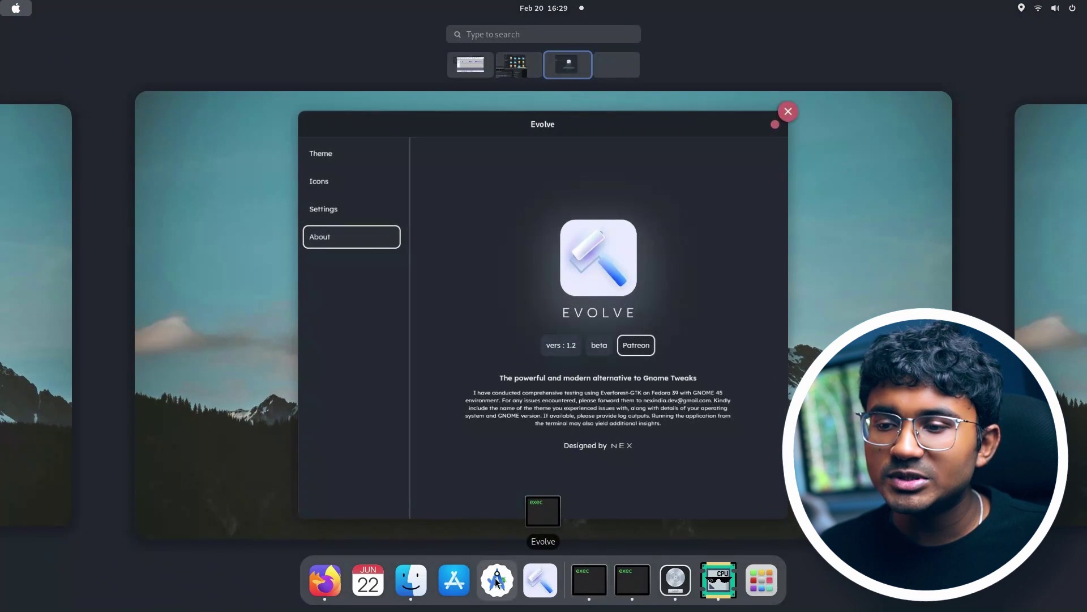
pyautogui.click(496, 578)
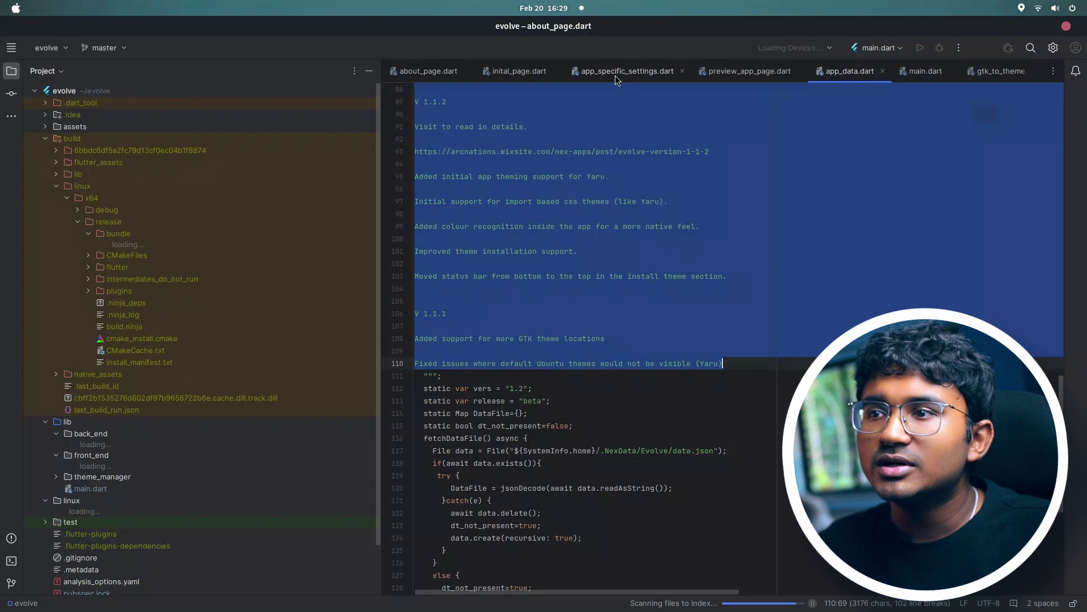
pyautogui.click(622, 72)
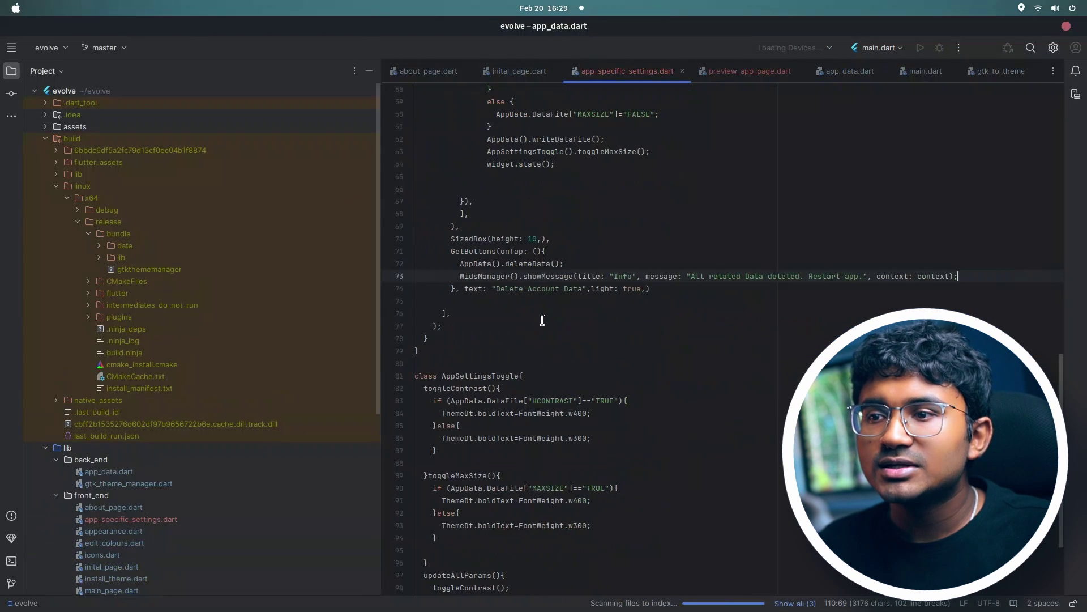
pyautogui.scroll(10, 542, 320)
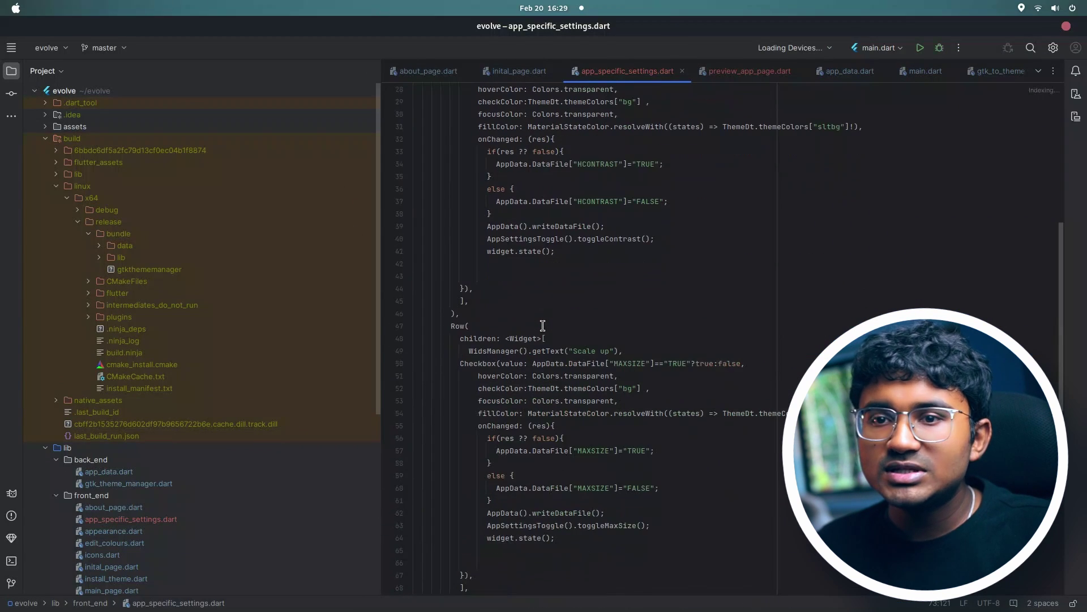
pyautogui.scroll(5, 543, 326)
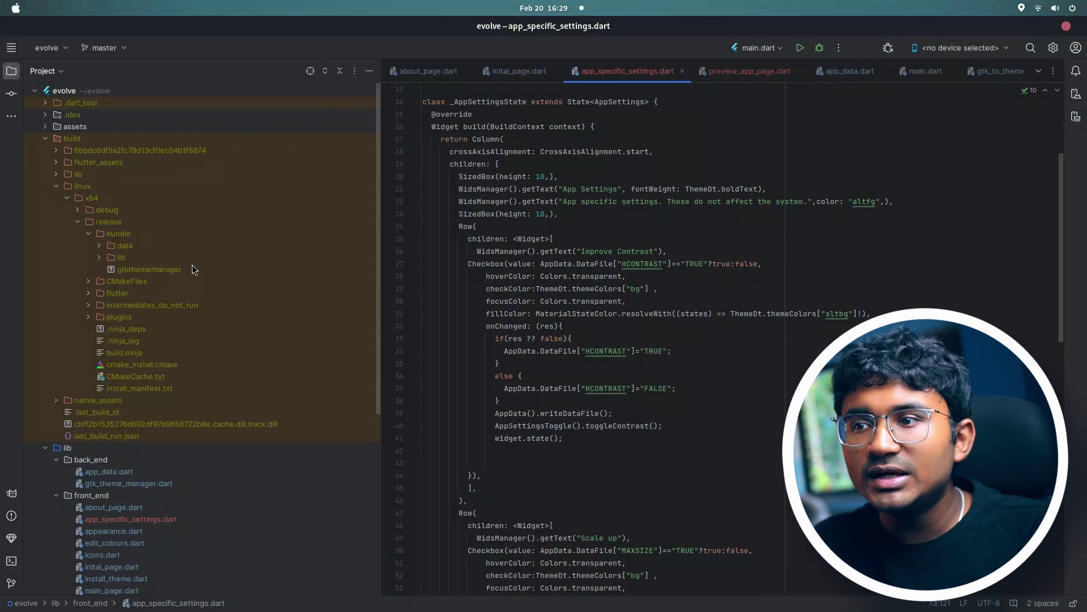
# Unmaximize the Android Studio window and close it to return to Evolve's About page.
pyautogui.press('super+Down')
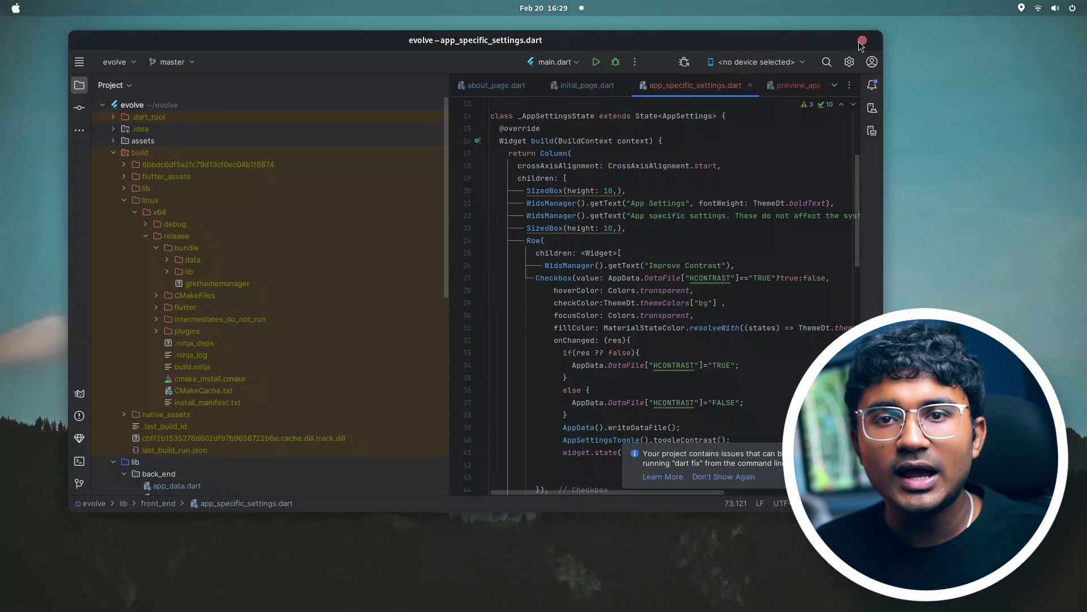
pyautogui.click(862, 41)
pyautogui.click(494, 299)
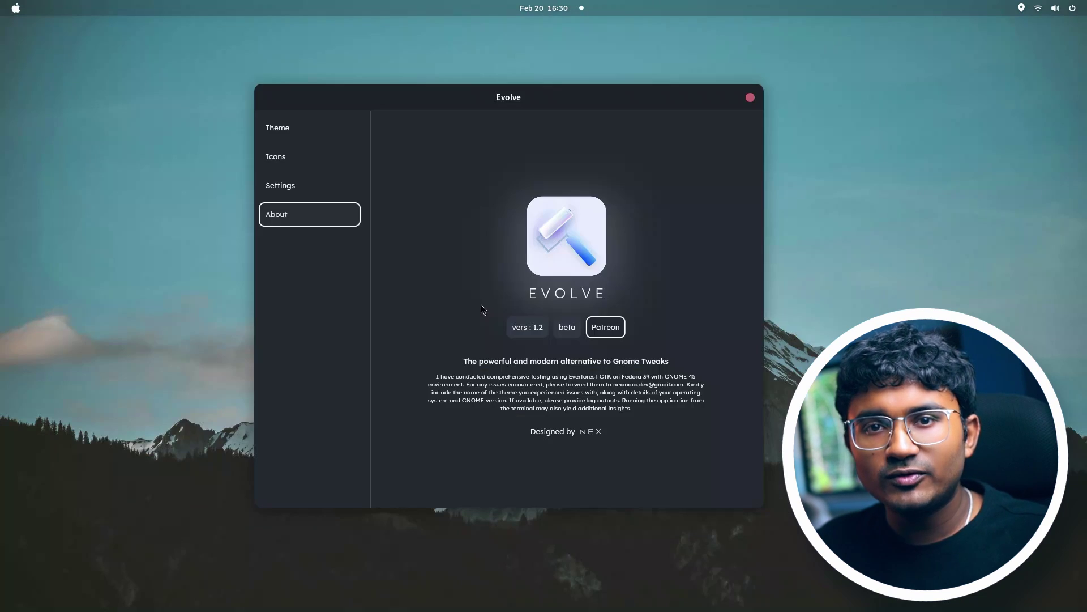